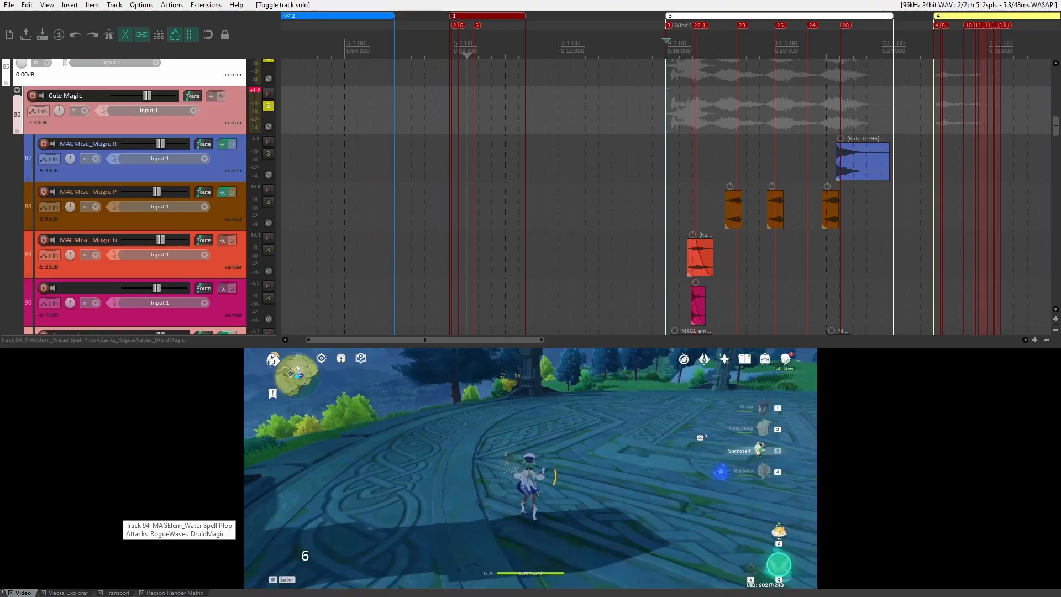
- Browse the Designed folder of the druid magic library in the media explorer, selecting Magic Components and Neutral Spells
{"action": "left_click", "coordinate": [65, 592]}
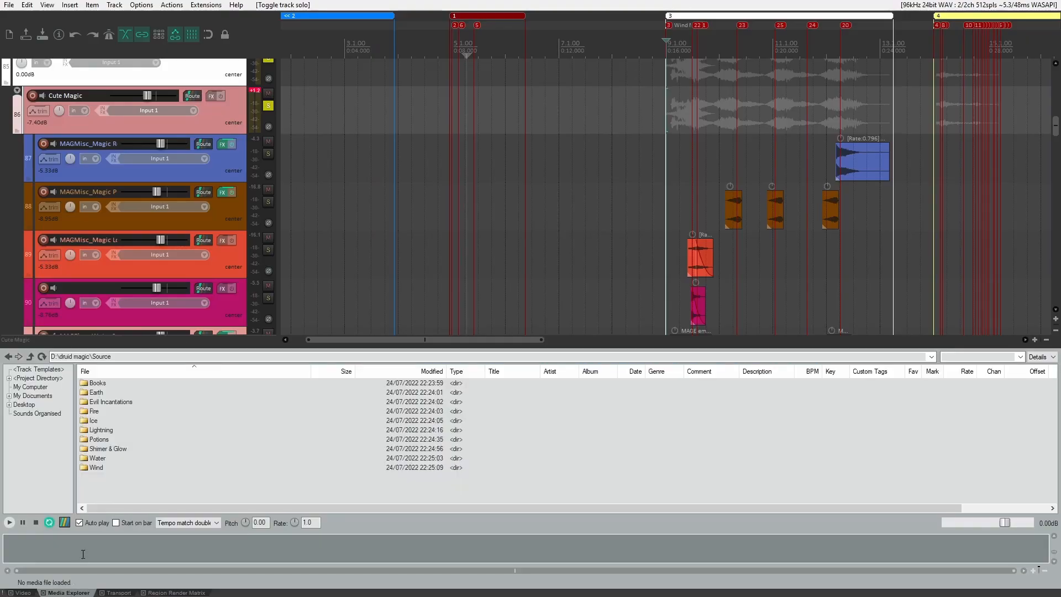
{"action": "left_click", "coordinate": [8, 357]}
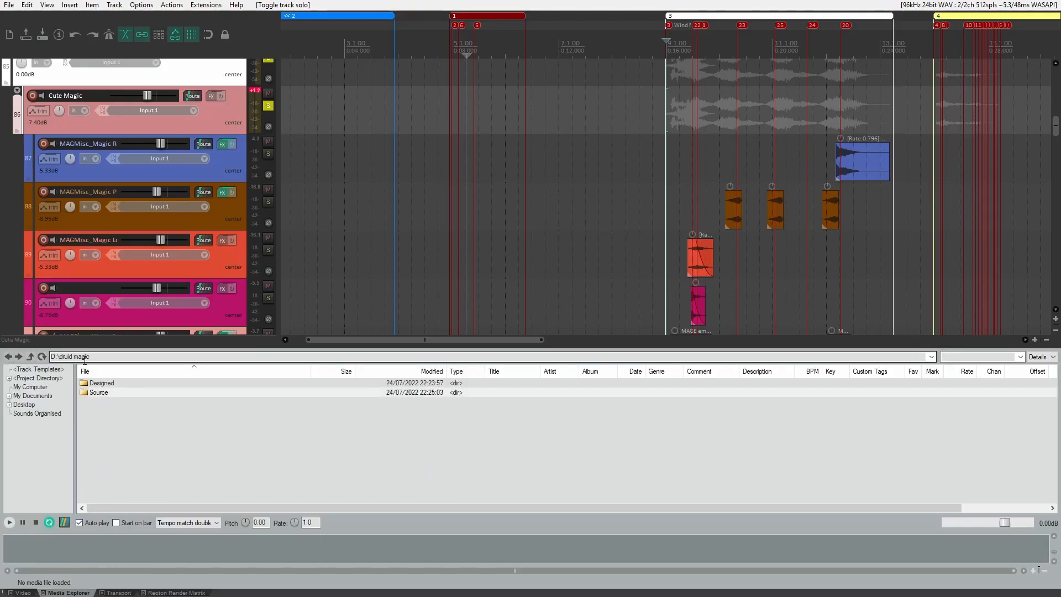
{"action": "double_click", "coordinate": [118, 383]}
{"action": "left_click", "coordinate": [8, 357]}
{"action": "left_click", "coordinate": [19, 357]}
{"action": "left_click", "coordinate": [8, 357]}
{"action": "double_click", "coordinate": [97, 383]}
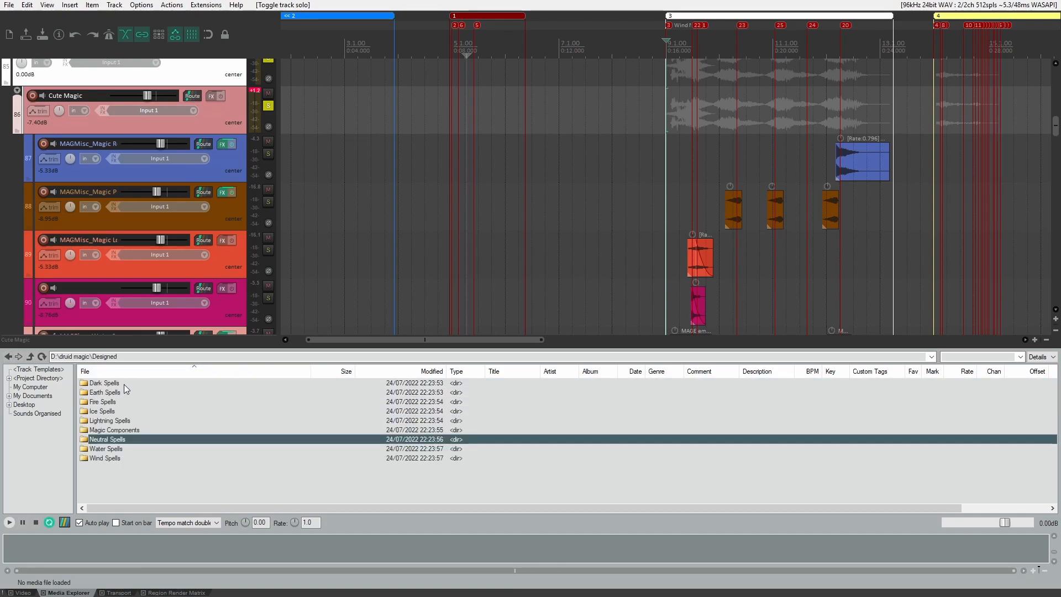
{"action": "left_click", "coordinate": [127, 431]}
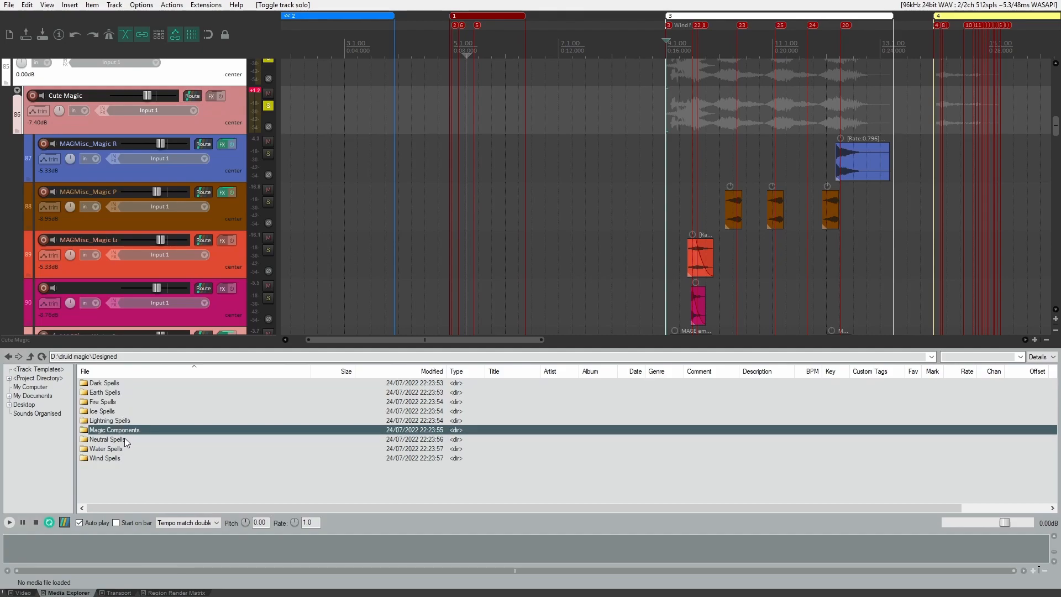
{"action": "left_click", "coordinate": [124, 439]}
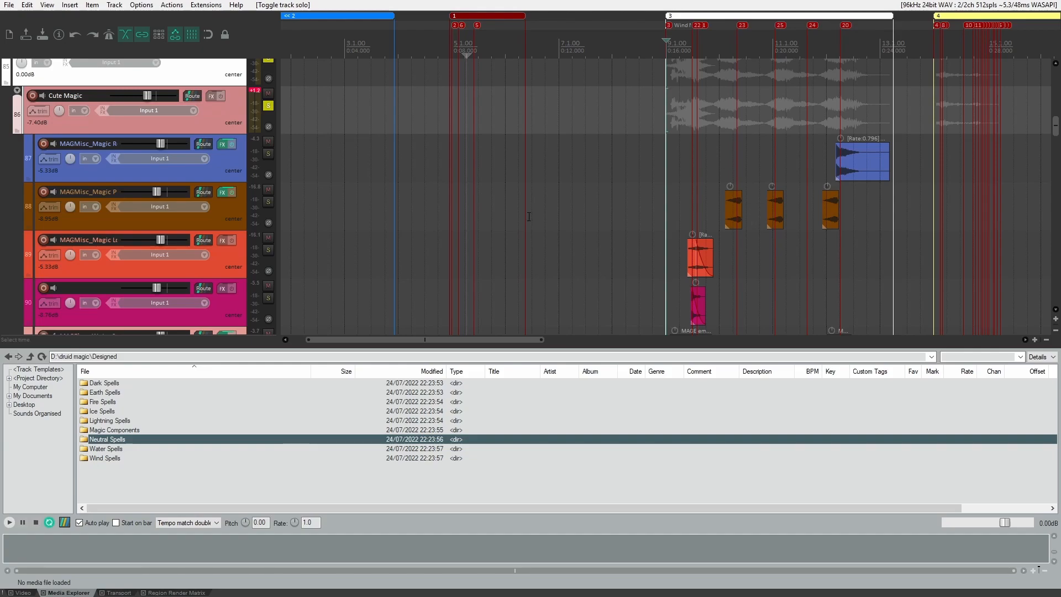
- Look through the library's Source folder, including Shimer & Glow, and bring back the gameplay video view
{"action": "left_click", "coordinate": [39, 378]}
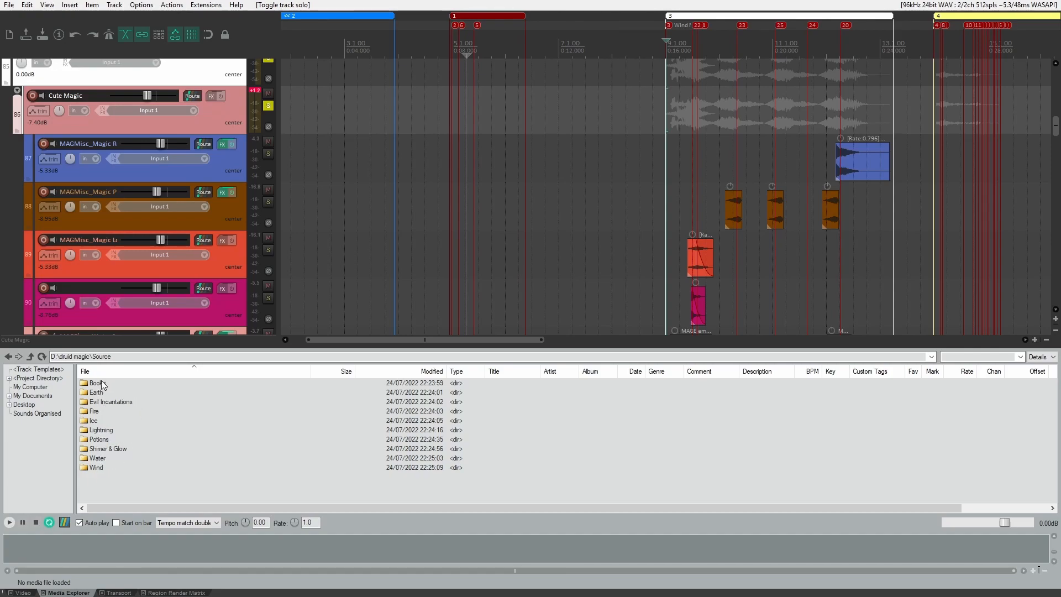
{"action": "double_click", "coordinate": [106, 449]}
{"action": "key", "text": "ctrl+shift+v"}
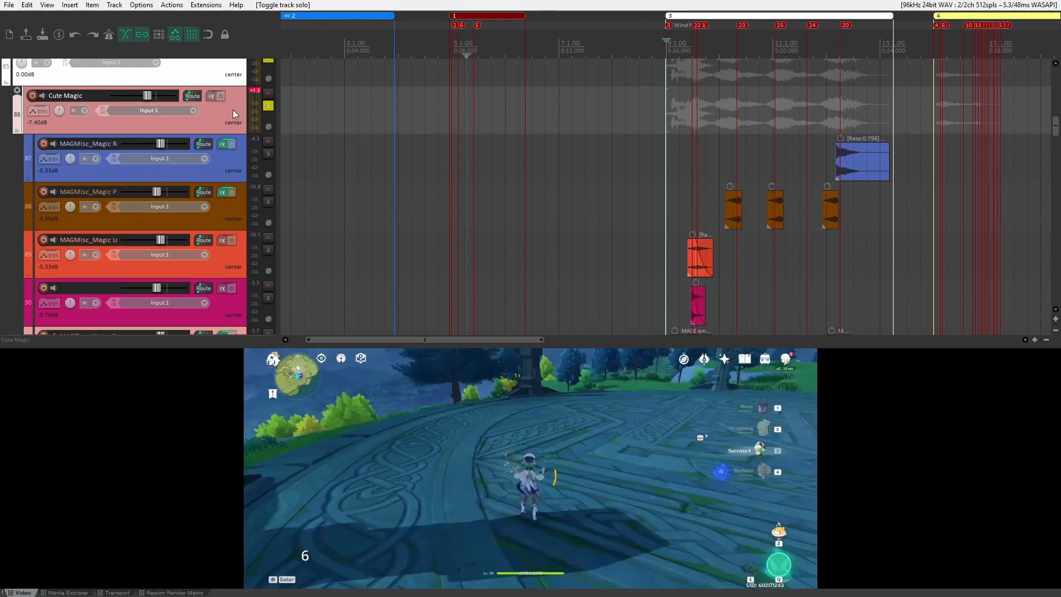
- Play the Wind Mage section from its start with the Cute Magic folder track soloed
{"action": "scroll", "coordinate": [696, 207], "scroll_direction": "up", "scroll_amount": 3}
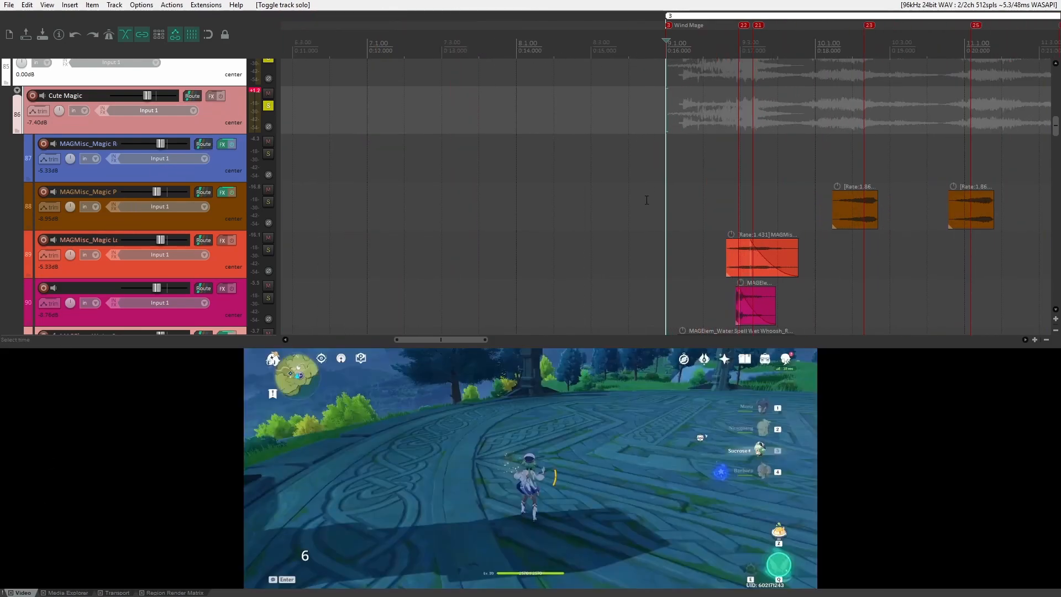
{"action": "key", "text": "space"}
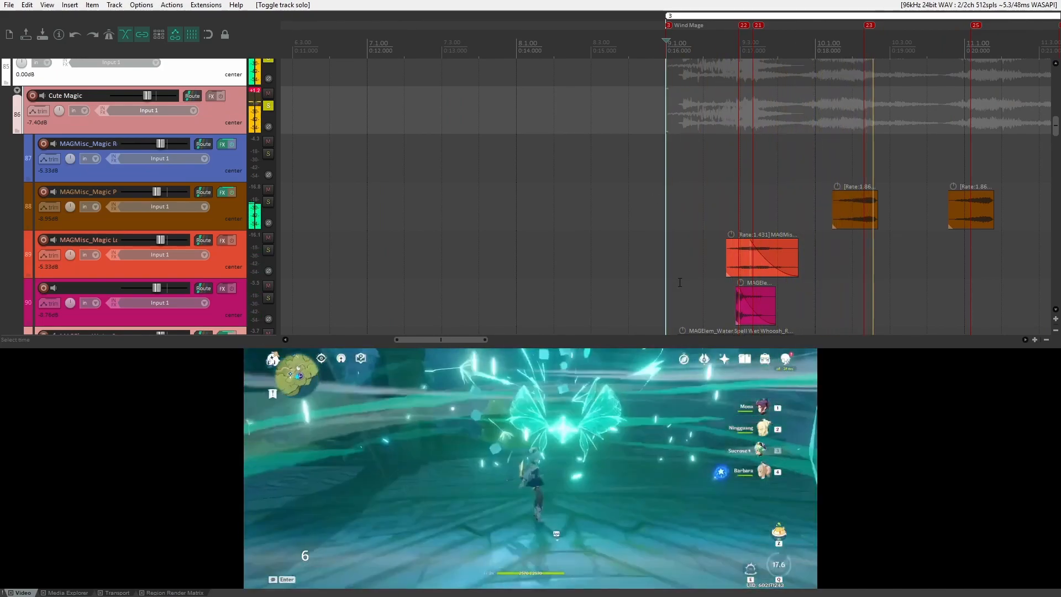
{"action": "scroll", "coordinate": [680, 282], "scroll_direction": "down", "scroll_amount": 2}
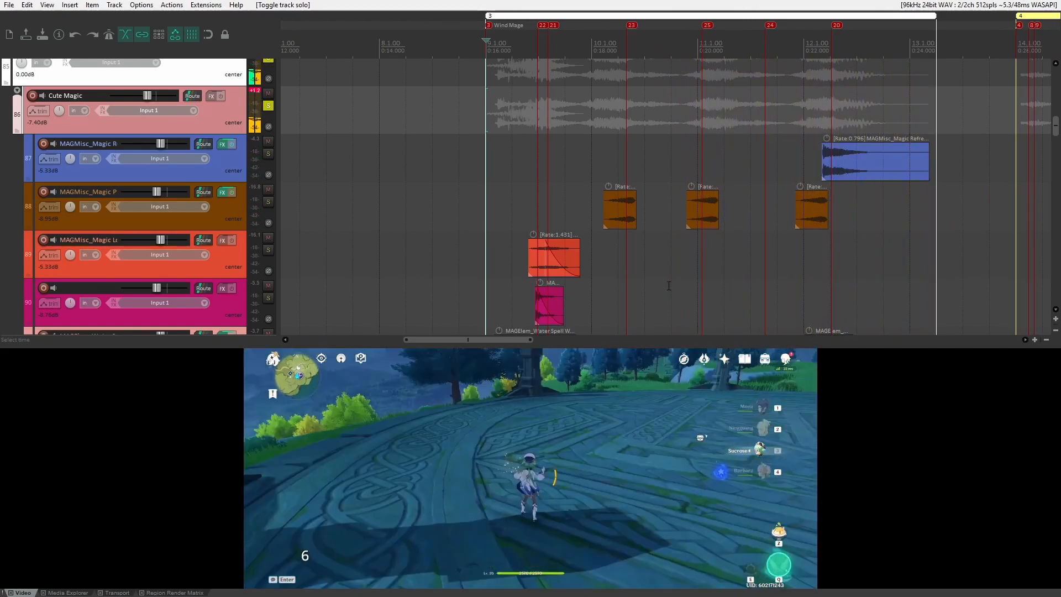
- Solo the Magic Refresh track and audition its clip near the end of the Wind Mage region
{"action": "left_click", "coordinate": [243, 160]}
{"action": "left_click", "coordinate": [268, 154]}
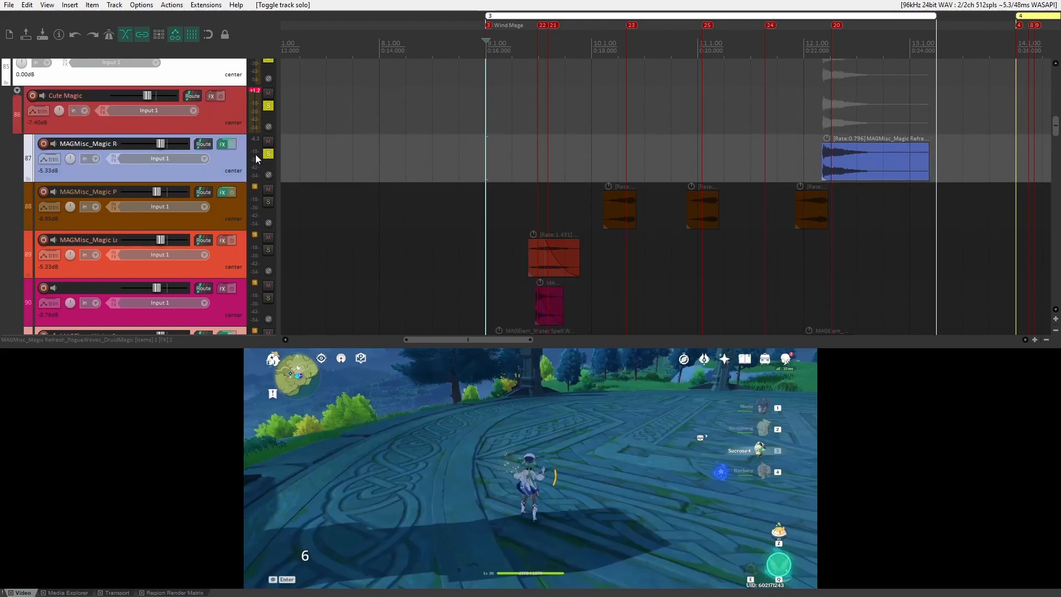
{"action": "scroll", "coordinate": [584, 167], "scroll_direction": "up", "scroll_amount": 3}
{"action": "left_click", "coordinate": [584, 167]}
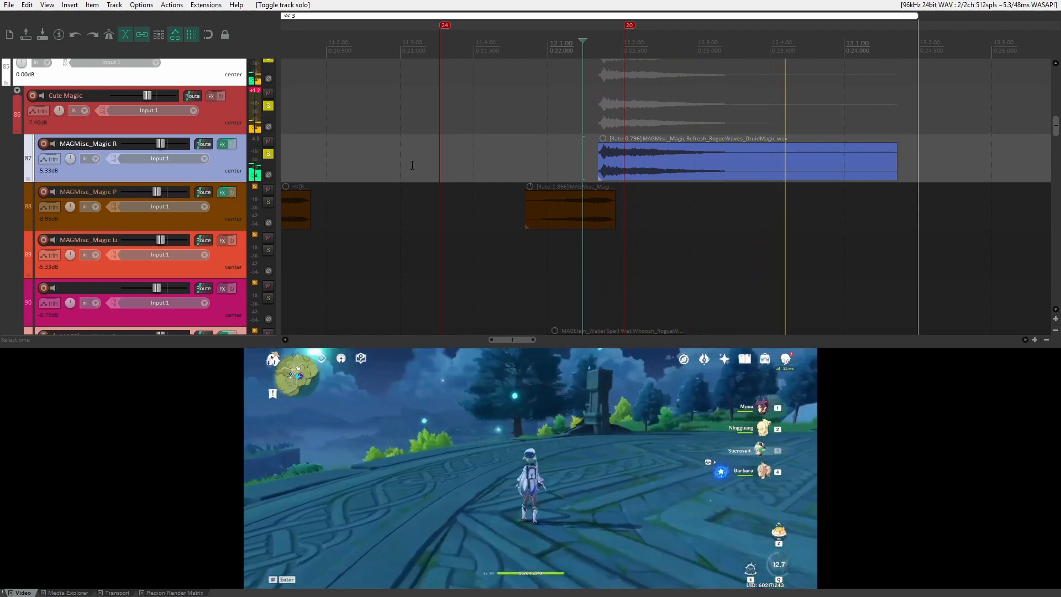
- Inspect the Frequency Shifter in the Magic Refresh track's effects chain, and switch the track's effects off and back on
{"action": "left_click", "coordinate": [222, 144]}
{"action": "left_click", "coordinate": [72, 73]}
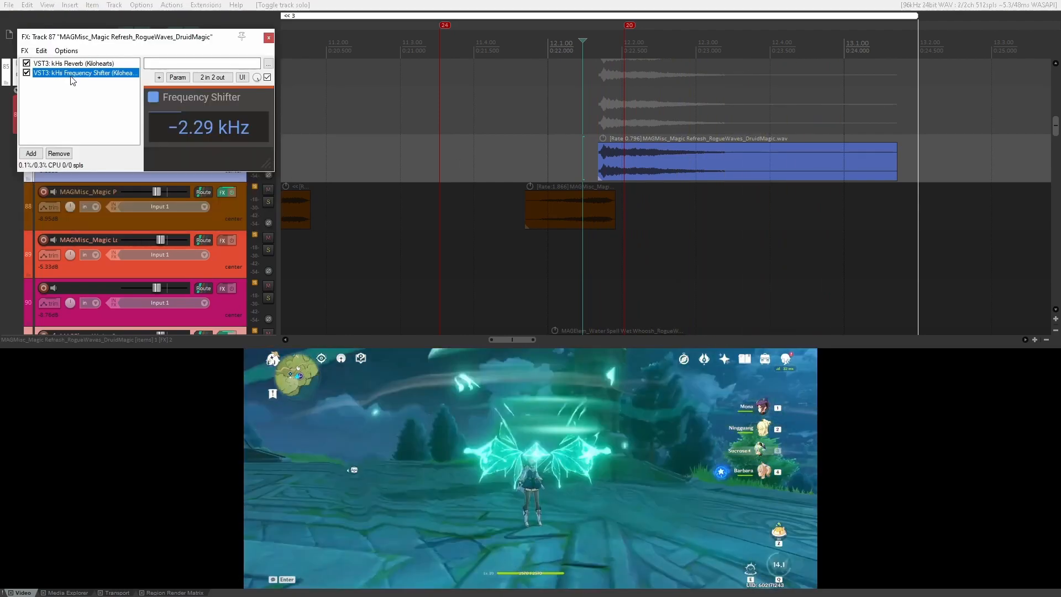
{"action": "left_click", "coordinate": [268, 38]}
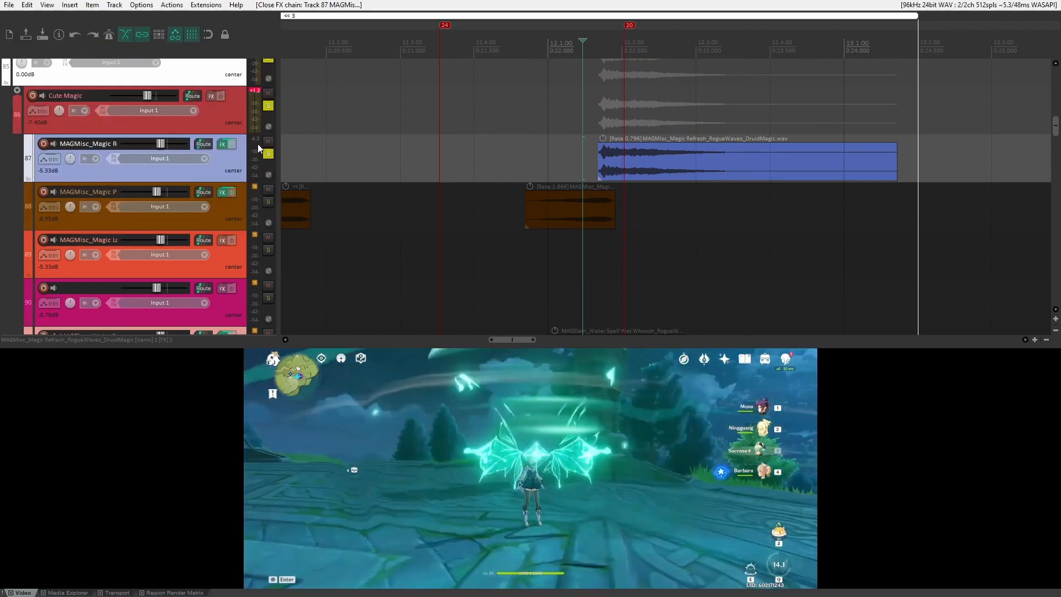
{"action": "left_click", "coordinate": [230, 142]}
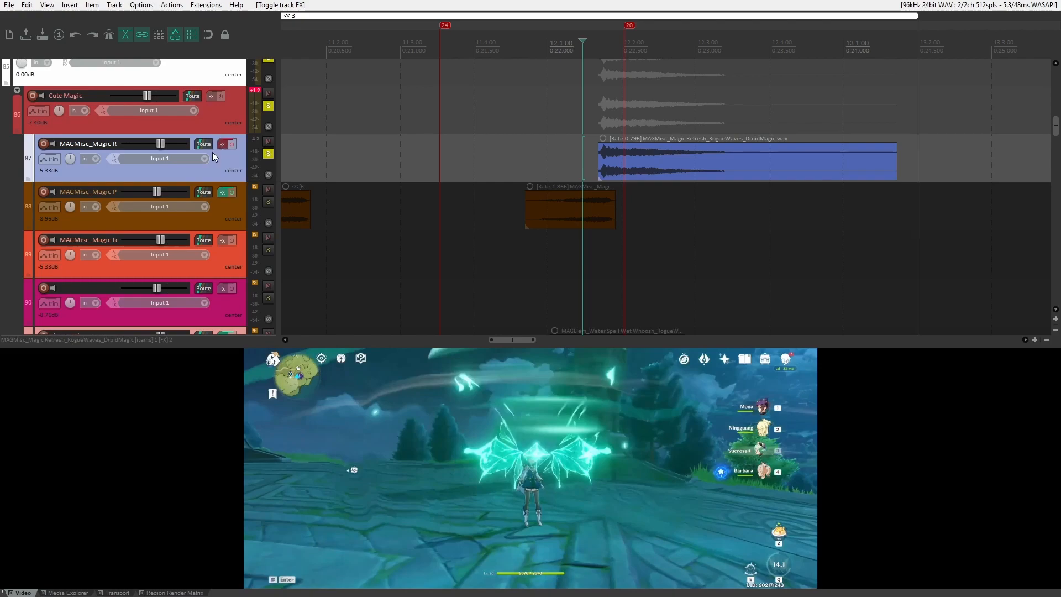
{"action": "left_click", "coordinate": [222, 144]}
- Solo the Magic Pulling Power Up track and play through its three clips
{"action": "scroll", "coordinate": [235, 168], "scroll_direction": "down", "scroll_amount": 1}
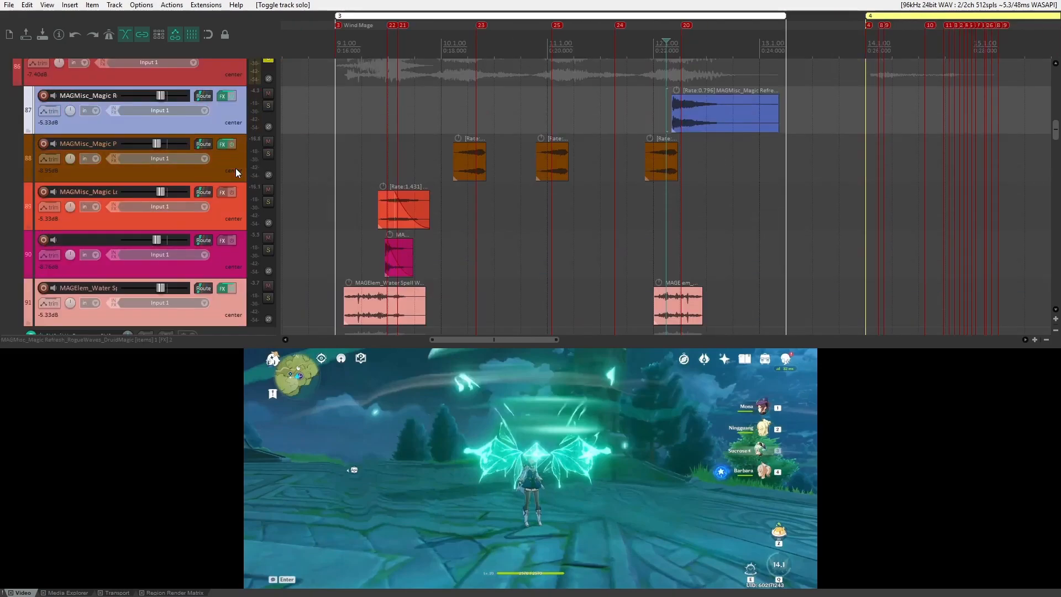
{"action": "left_click", "coordinate": [268, 154]}
{"action": "scroll", "coordinate": [539, 166], "scroll_direction": "down", "scroll_amount": 5}
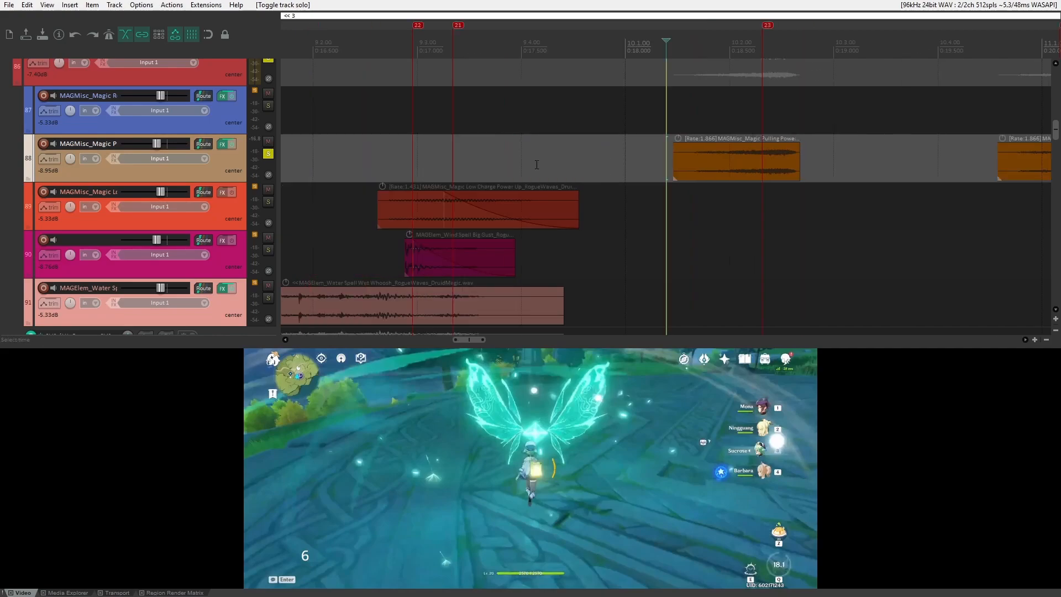
{"action": "key", "text": "space"}
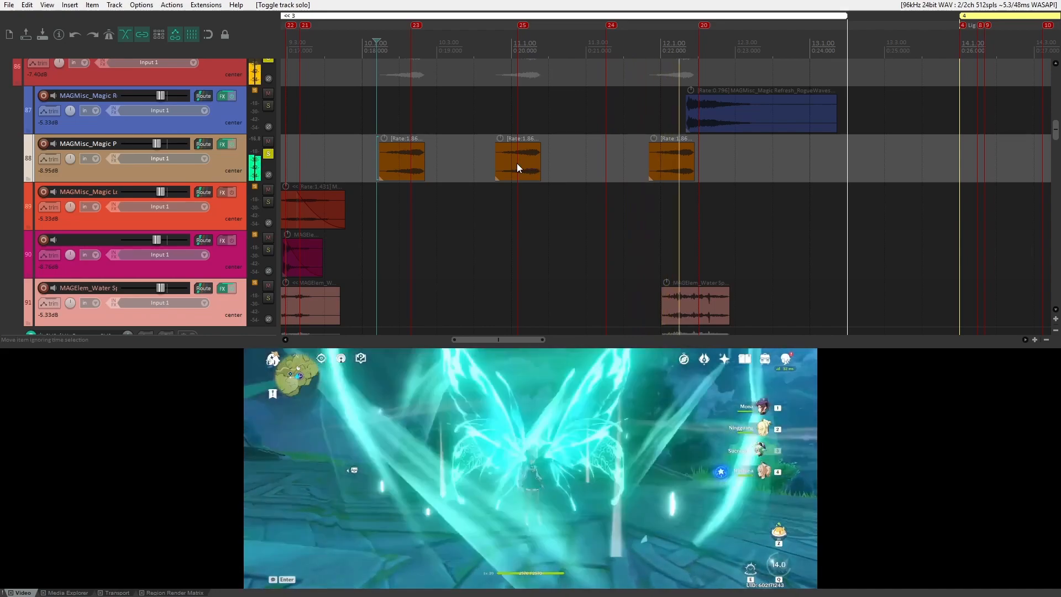
- Inspect the Frequency Shifter and Reverb in the Magic Pulling Power Up track's effects chain
{"action": "left_click", "coordinate": [222, 143]}
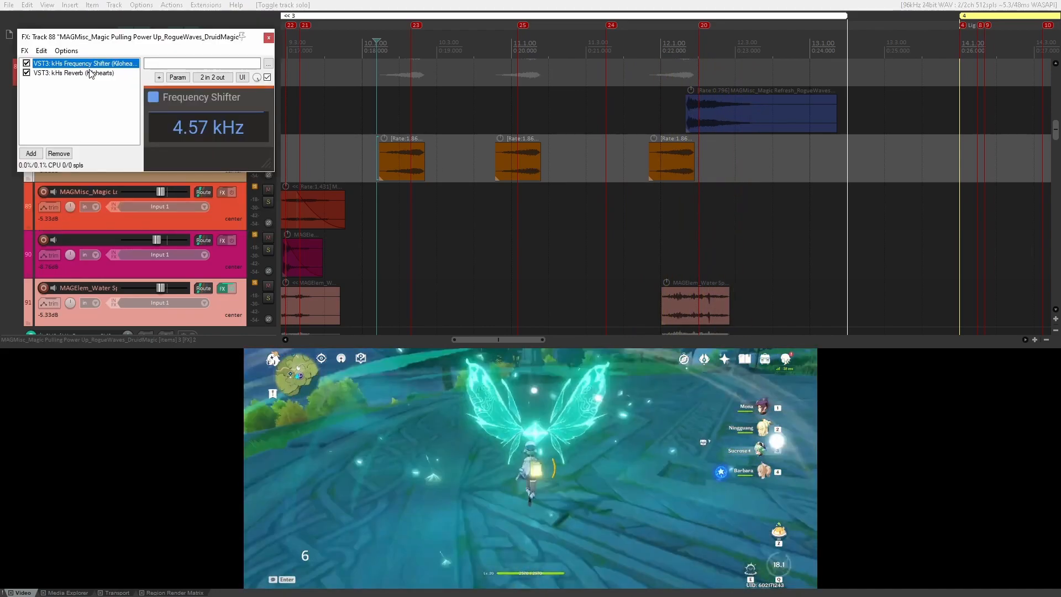
{"action": "left_click", "coordinate": [91, 73]}
{"action": "left_click", "coordinate": [94, 65]}
{"action": "left_click", "coordinate": [91, 73]}
{"action": "left_click", "coordinate": [269, 38]}
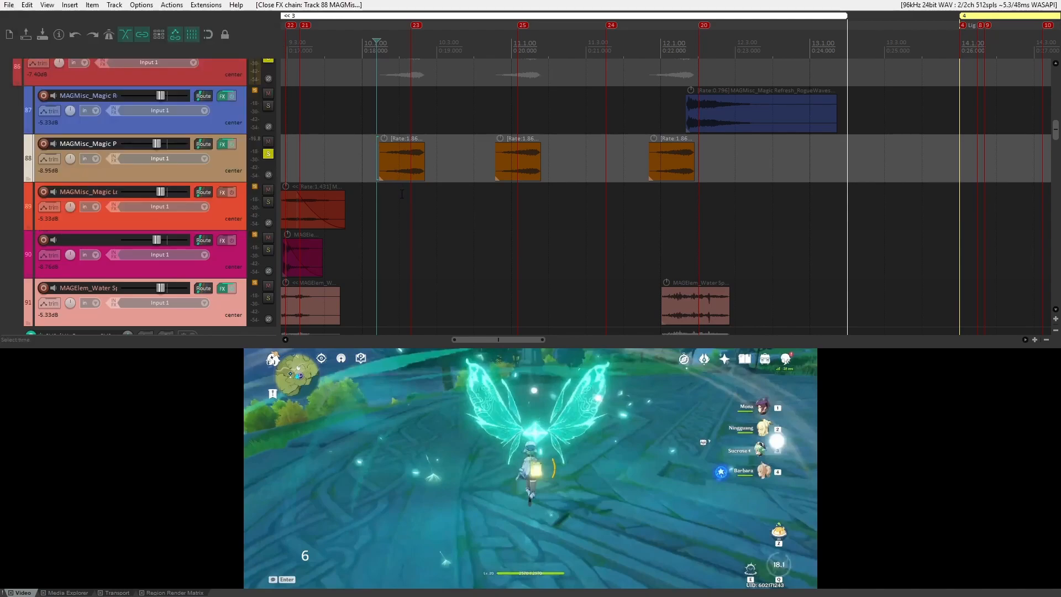
- Bypass the Magic Pulling Power Up track's effects for comparison, restore them, and place the cursor at the first clip
{"action": "left_click", "coordinate": [402, 194]}
{"action": "scroll", "coordinate": [402, 193], "scroll_direction": "up", "scroll_amount": 3}
{"action": "left_click", "coordinate": [232, 145]}
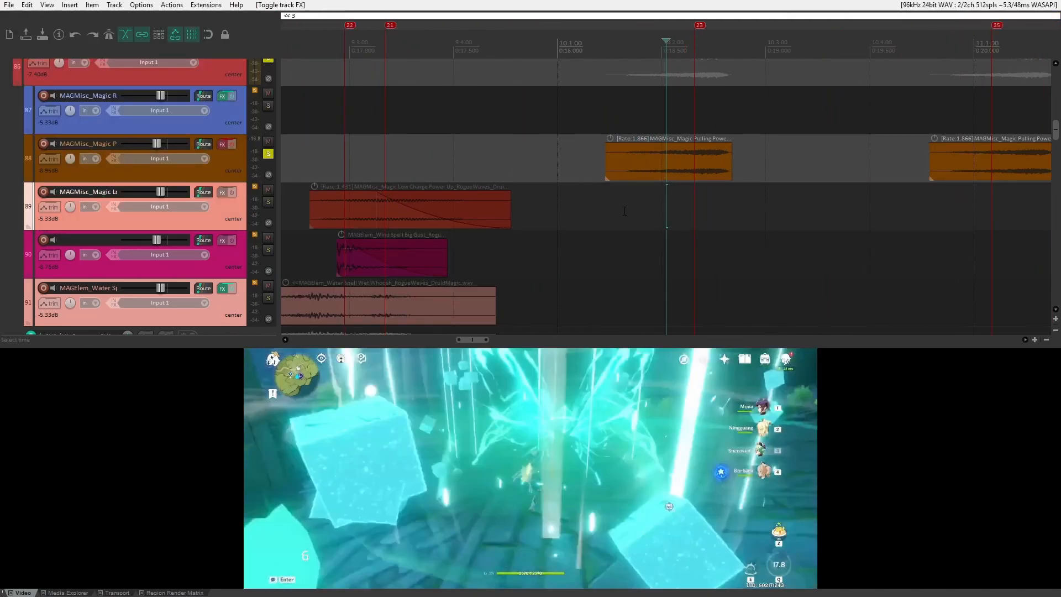
{"action": "scroll", "coordinate": [615, 200], "scroll_direction": "down", "scroll_amount": 3}
{"action": "key", "text": "ctrl+z"}
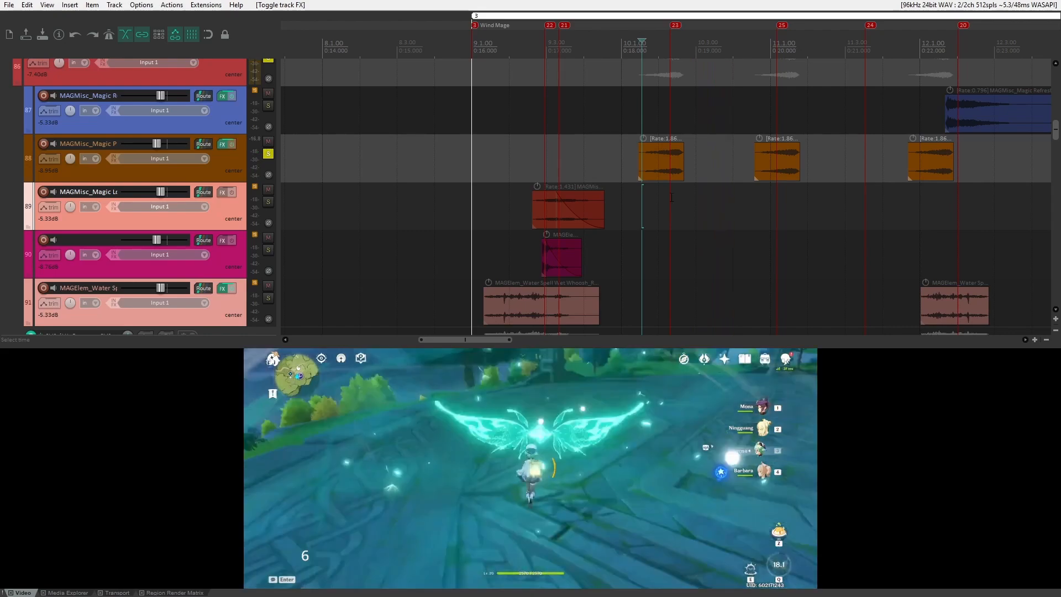
{"action": "left_click", "coordinate": [640, 192]}
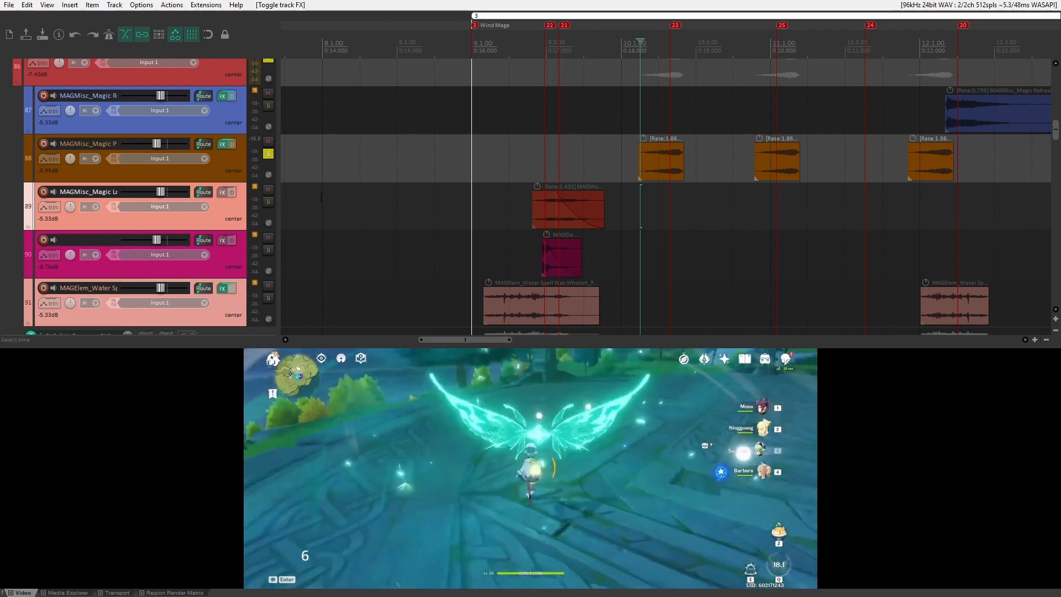
- Reopen the Magic Pulling Power Up effects chain and check its Frequency Shifter and Reverb entries once more
{"action": "left_click", "coordinate": [222, 145]}
{"action": "left_click", "coordinate": [116, 65]}
{"action": "left_click", "coordinate": [99, 72]}
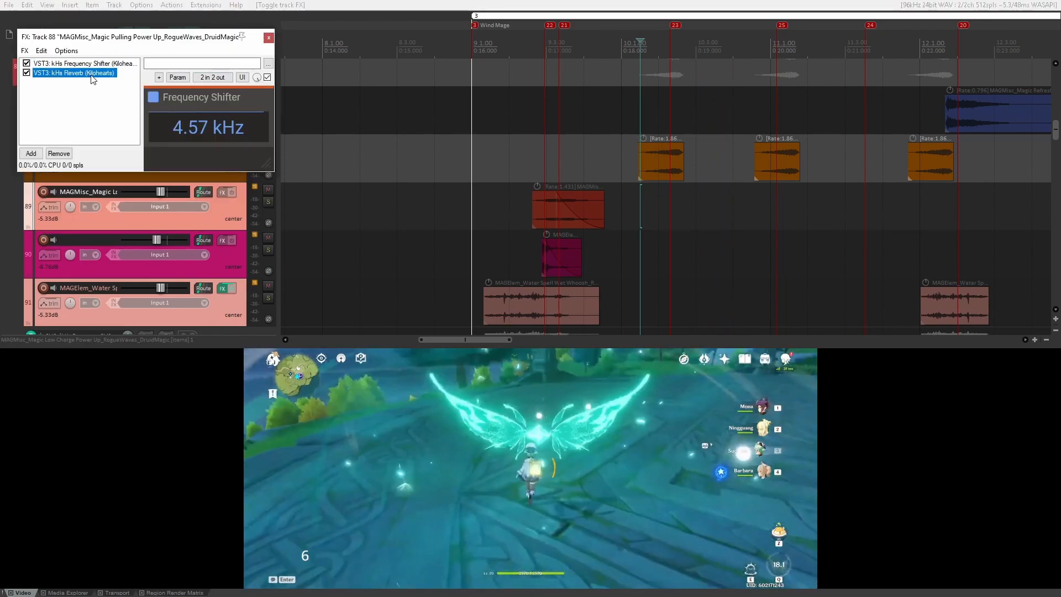
{"action": "left_click", "coordinate": [269, 38]}
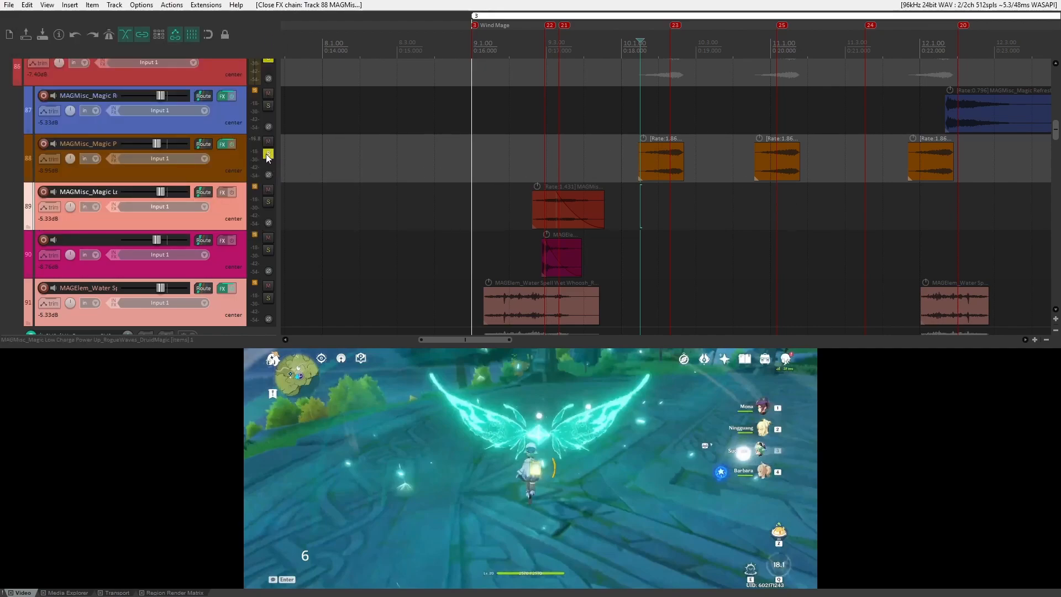
- Solo the Magic Low Charge Power Up track and audition its clip from just before its start
{"action": "scroll", "coordinate": [649, 221], "scroll_direction": "up", "scroll_amount": 3}
{"action": "left_click_drag", "start_coordinate": [644, 221], "coordinate": [649, 228]}
{"action": "scroll", "coordinate": [650, 222], "scroll_direction": "down", "scroll_amount": 3}
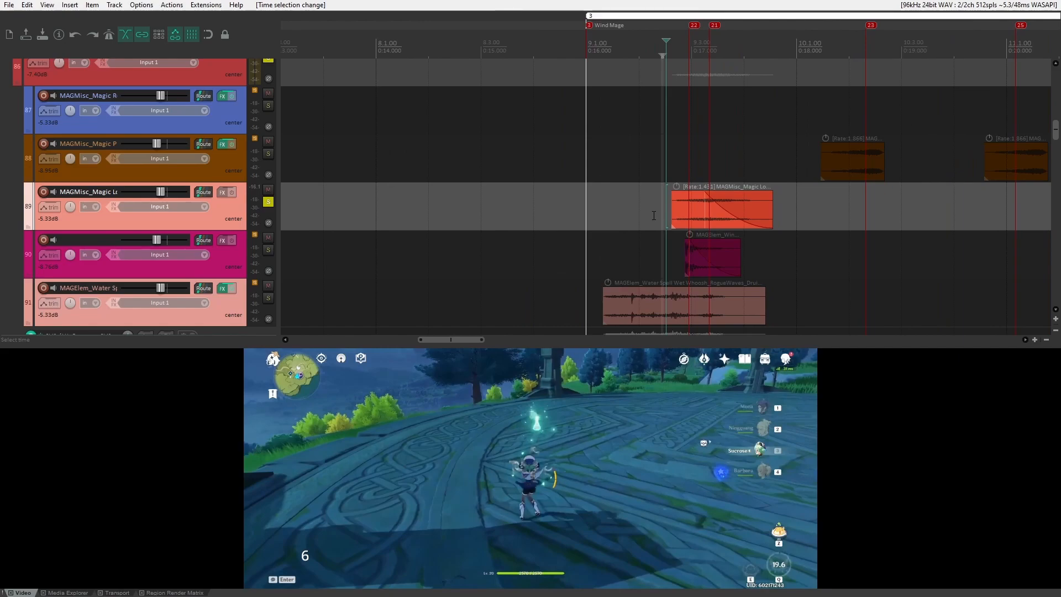
{"action": "key", "text": "space"}
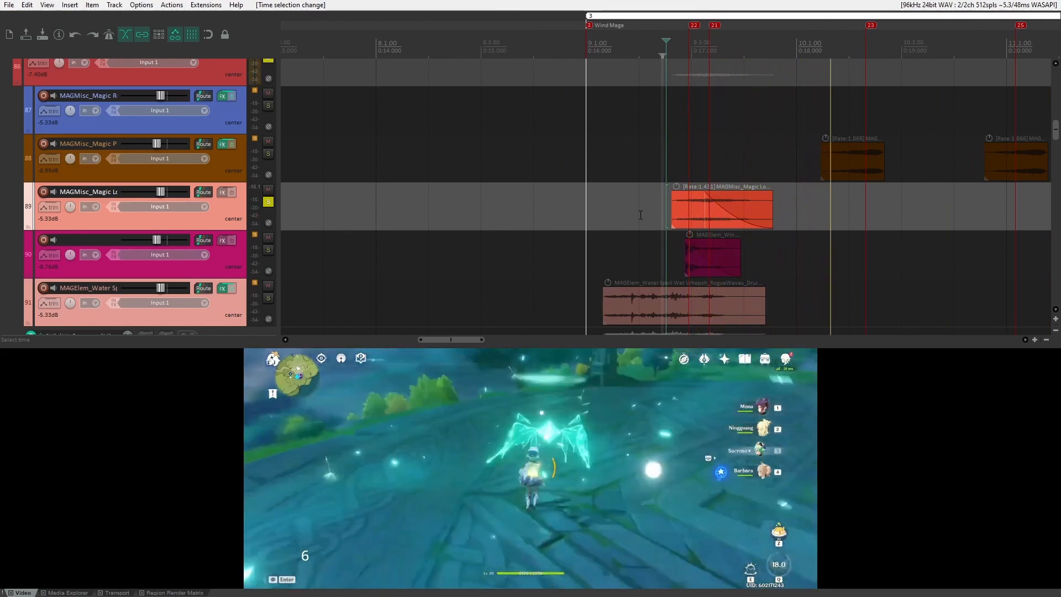
{"action": "scroll", "coordinate": [620, 216], "scroll_direction": "up", "scroll_amount": 3}
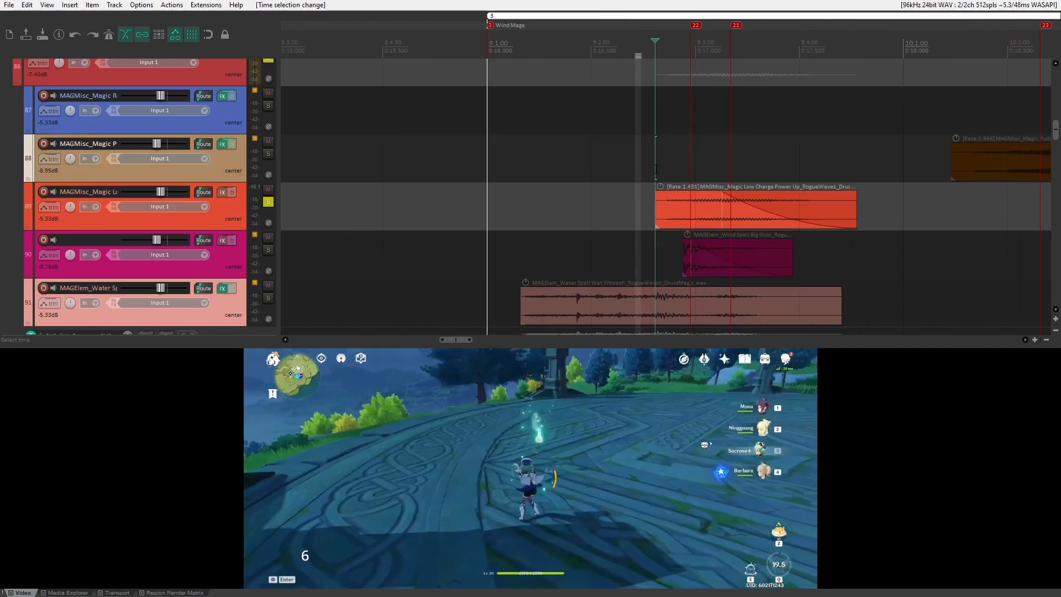
{"action": "key", "text": "space"}
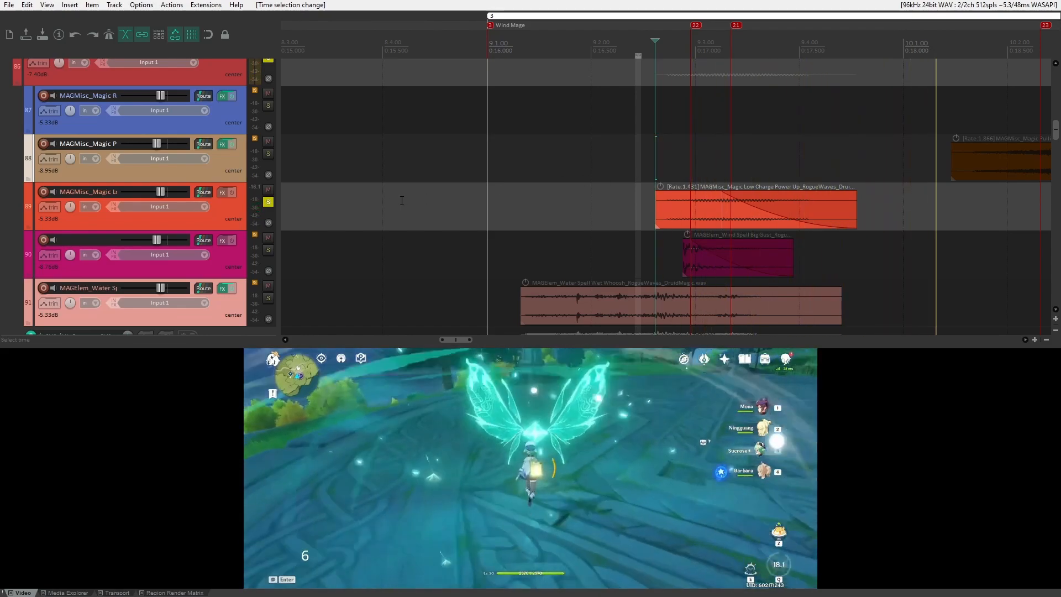
- Solo track 90 and audition its Wind Spell Big Gust clip from just before its start
{"action": "left_click", "coordinate": [677, 169]}
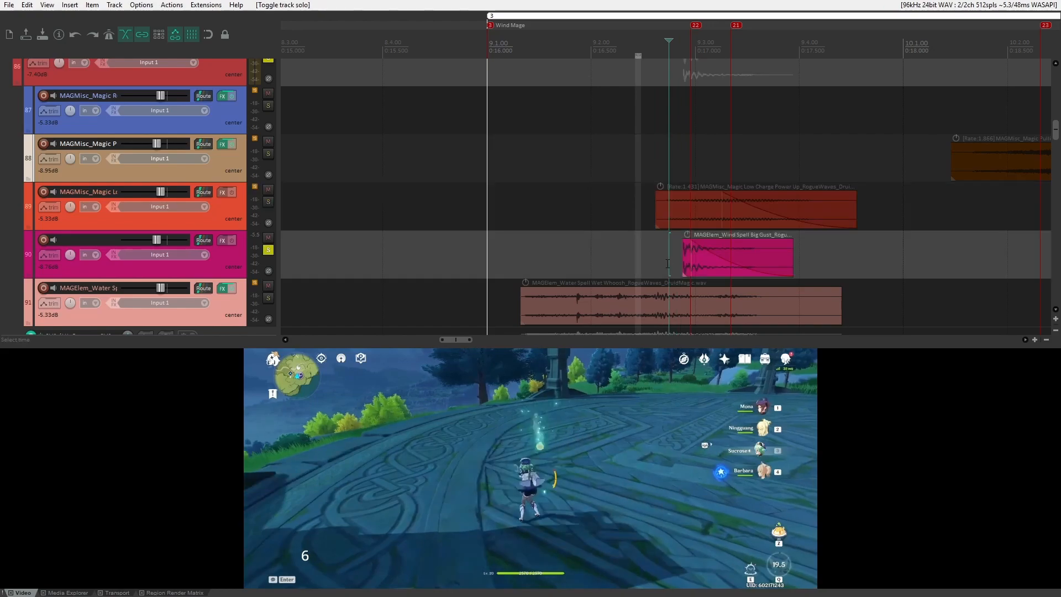
{"action": "left_click", "coordinate": [674, 263]}
{"action": "key", "text": "space"}
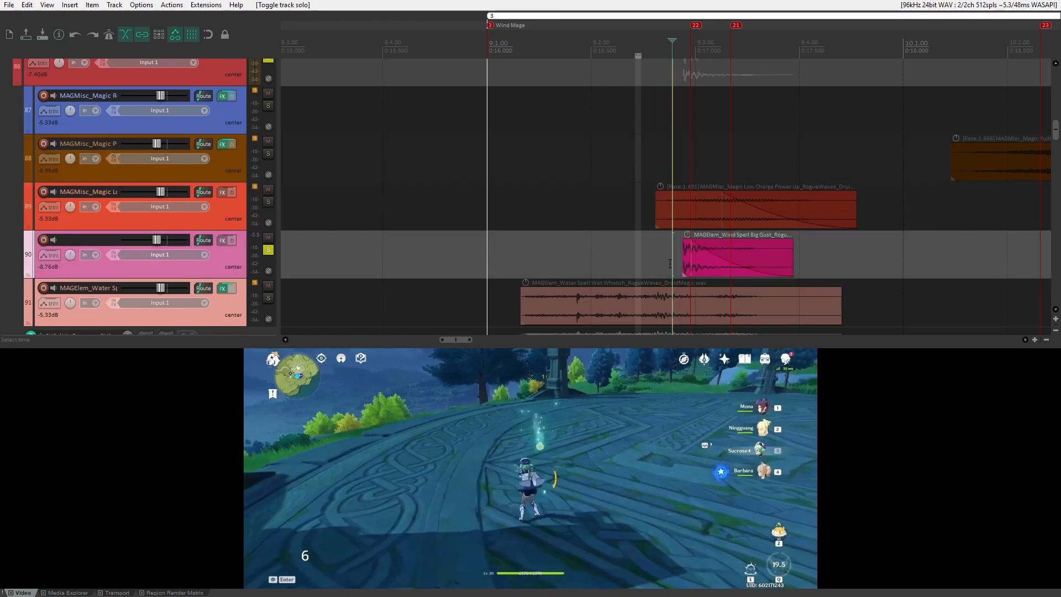
{"action": "key", "text": "space"}
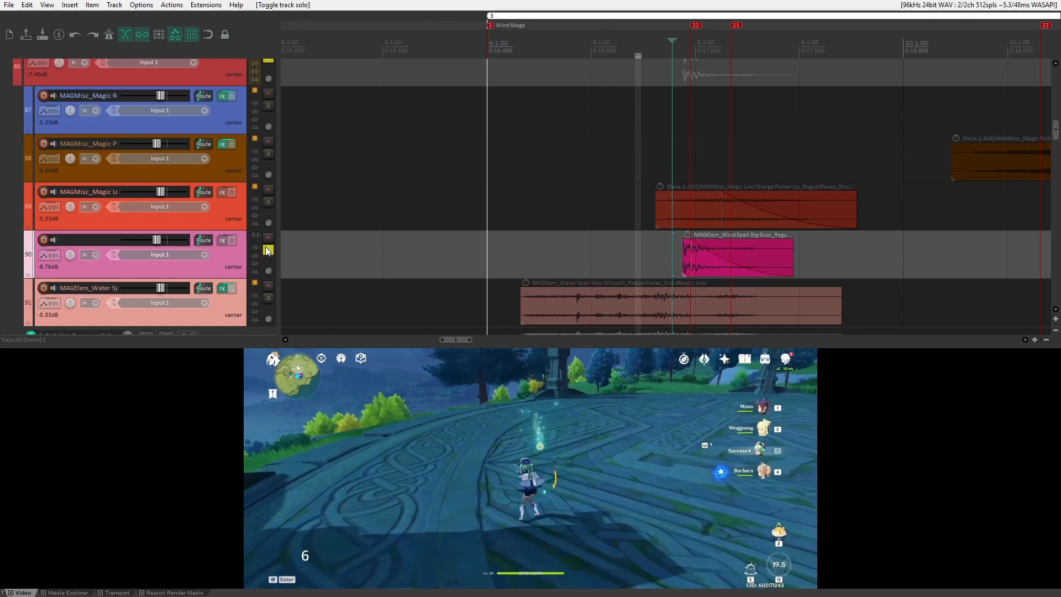
- Solo the Water Spell Wet Whoosh track, audition its first clip, and bring its Frequency Shifter automation lane into view
{"action": "key", "text": "Down"}
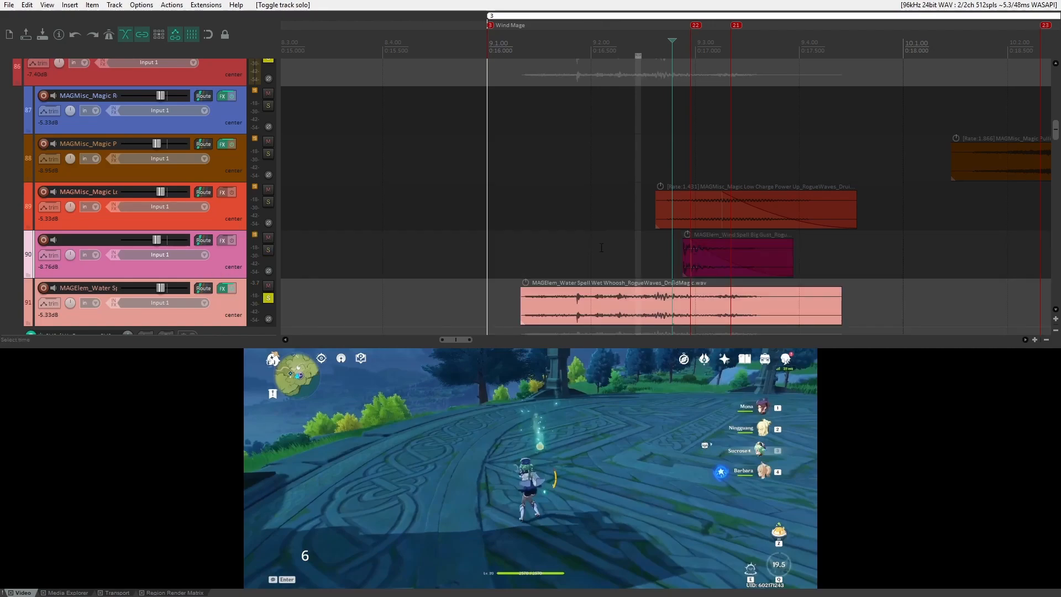
{"action": "left_click", "coordinate": [518, 260]}
{"action": "key", "text": "space"}
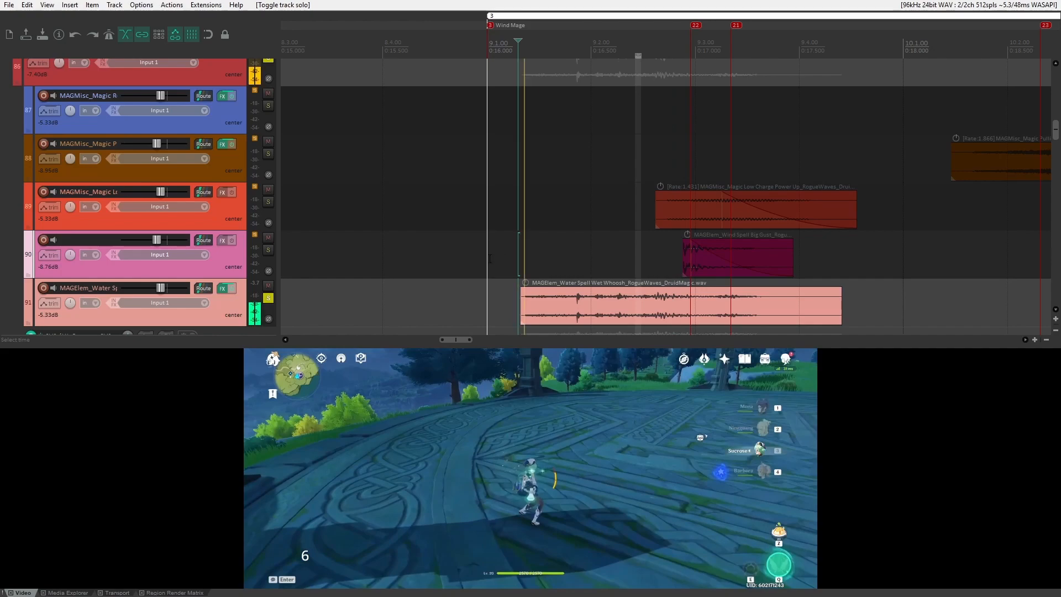
{"action": "key", "text": "space"}
{"action": "scroll", "coordinate": [490, 259], "scroll_direction": "down", "scroll_amount": 1}
{"action": "left_click", "coordinate": [523, 217]}
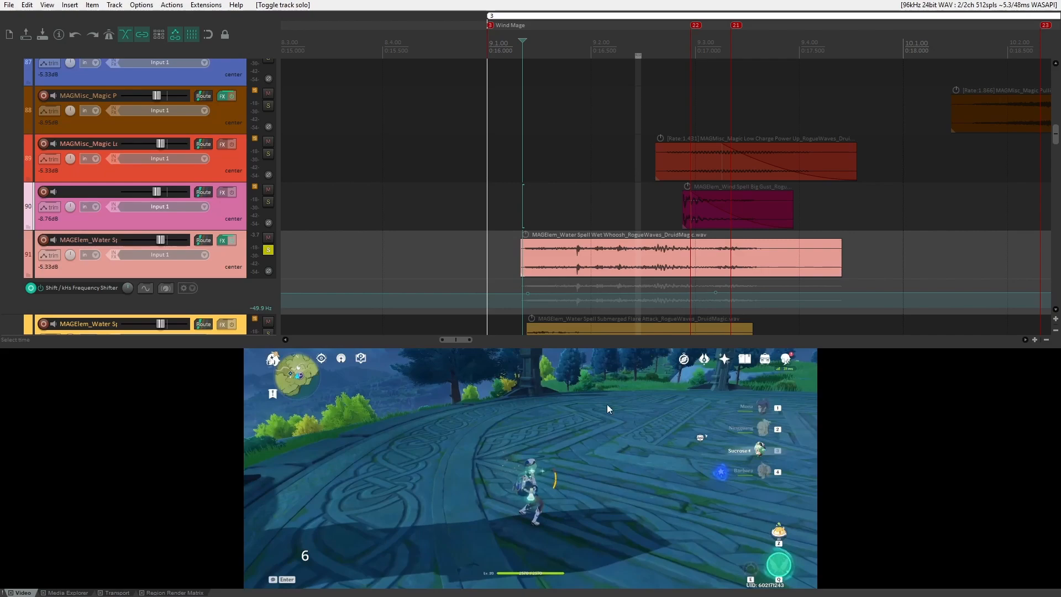
- Check the Water Spell Wet Whoosh track's effects chain and audition its first clip again from just before its start
{"action": "left_click", "coordinate": [223, 240]}
{"action": "left_click", "coordinate": [269, 38]}
{"action": "left_click", "coordinate": [696, 117]}
{"action": "left_click", "coordinate": [519, 201]}
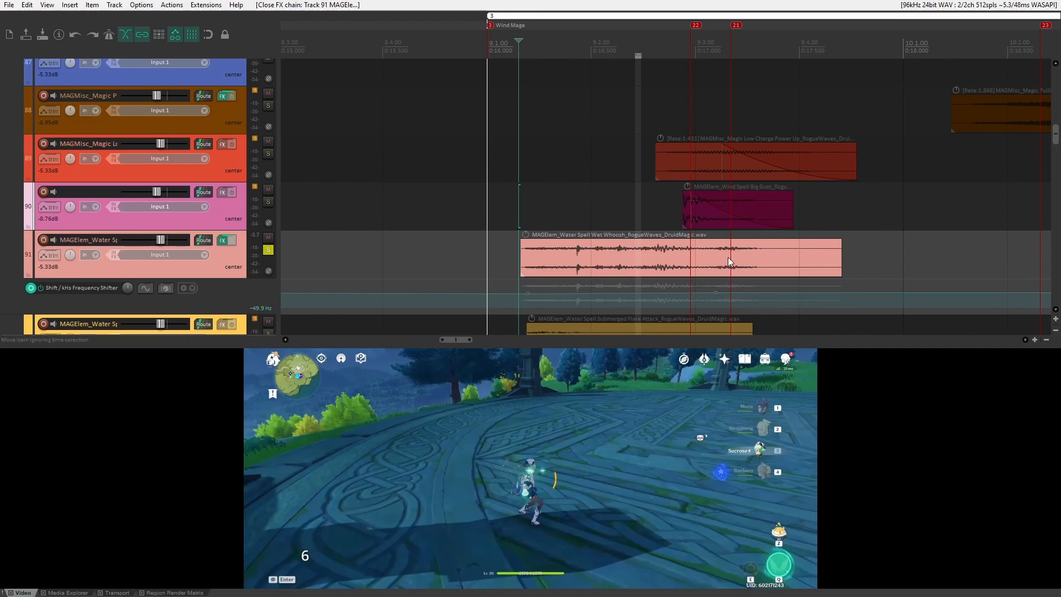
- Solo the Water Spell Submerged Flare Attack track, audition its clip from just before its start, and clear the solo
{"action": "left_click", "coordinate": [734, 110]}
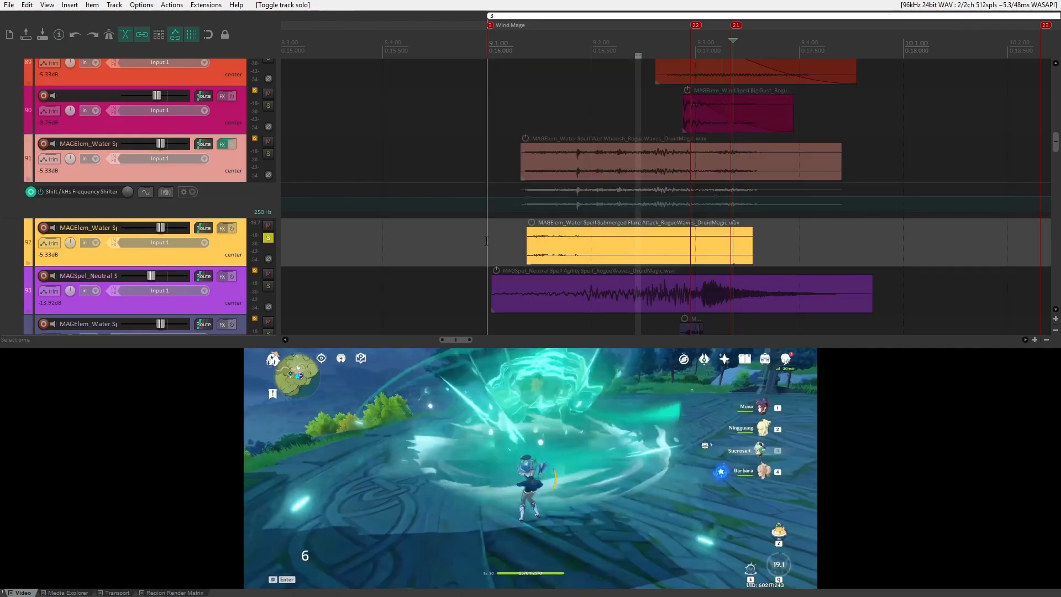
{"action": "left_click", "coordinate": [513, 243]}
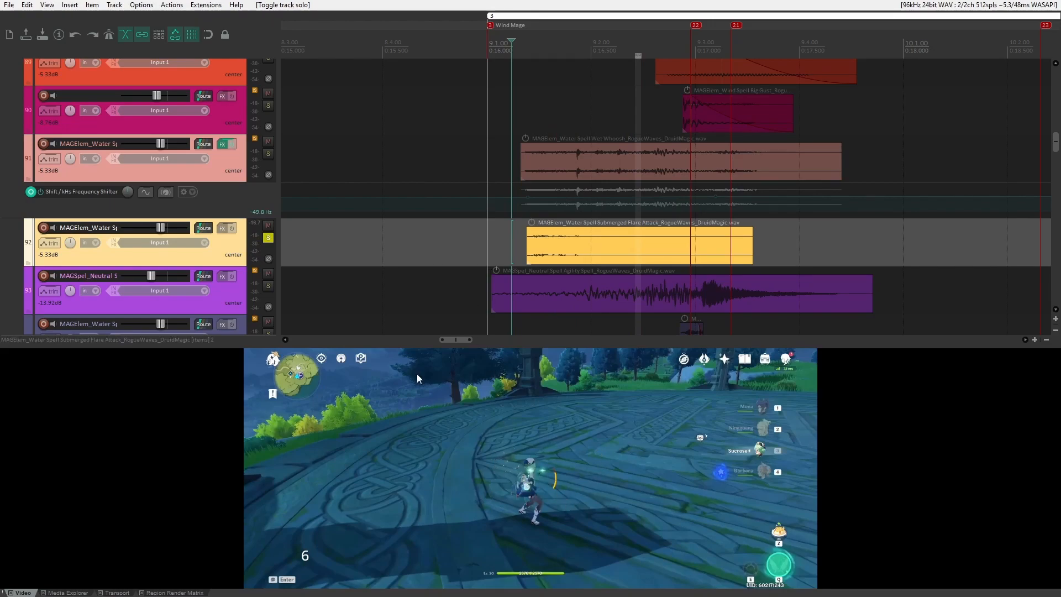
{"action": "left_click", "coordinate": [268, 238]}
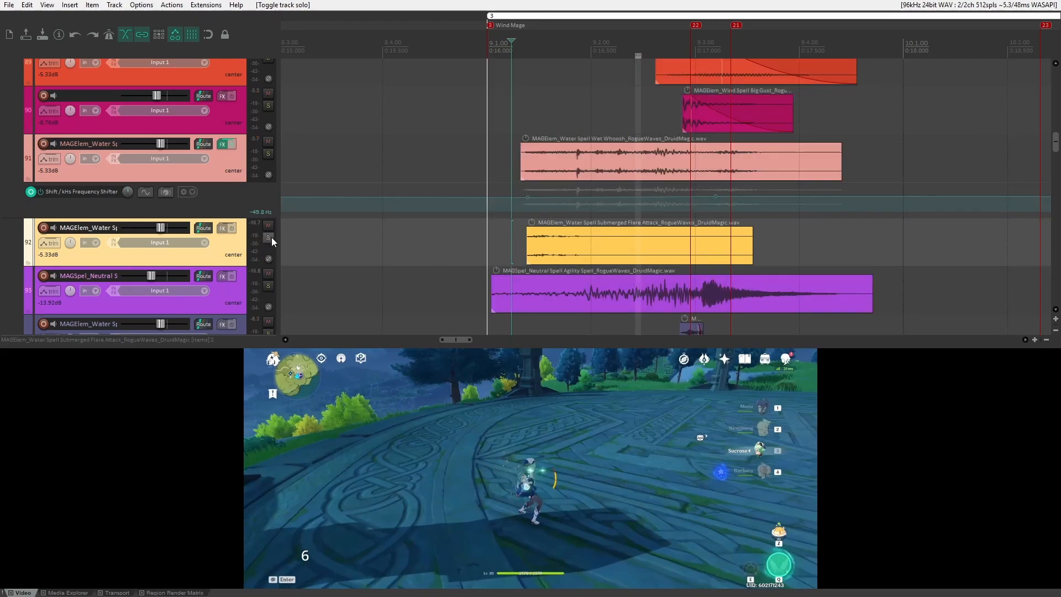
- Solo the Neutral Spell Agility Spell track and audition its clip from the start
{"action": "left_click", "coordinate": [268, 286]}
{"action": "left_click", "coordinate": [491, 228]}
{"action": "key", "text": "space"}
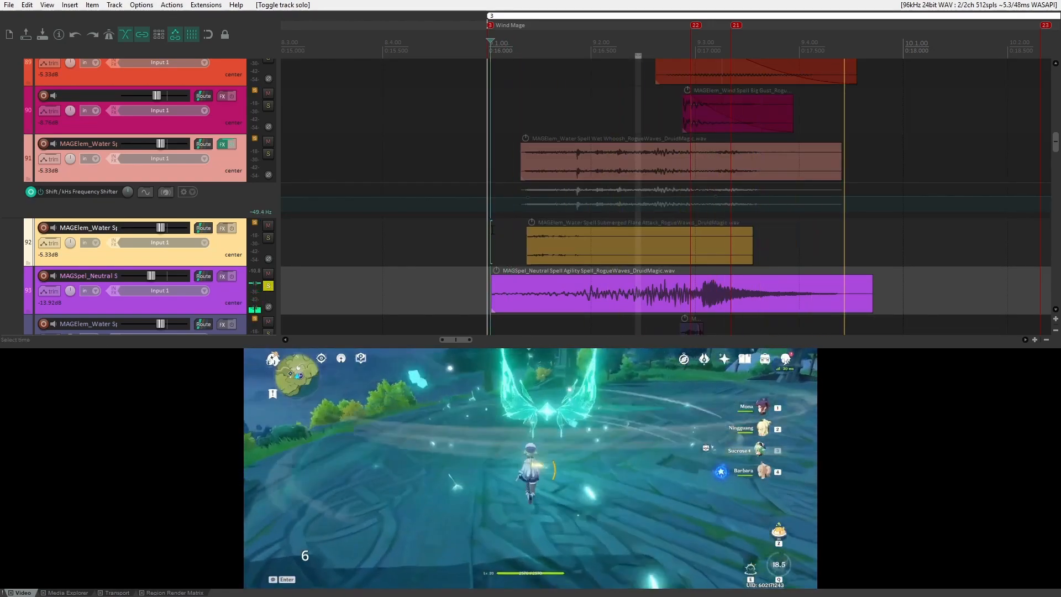
{"action": "key", "text": "space"}
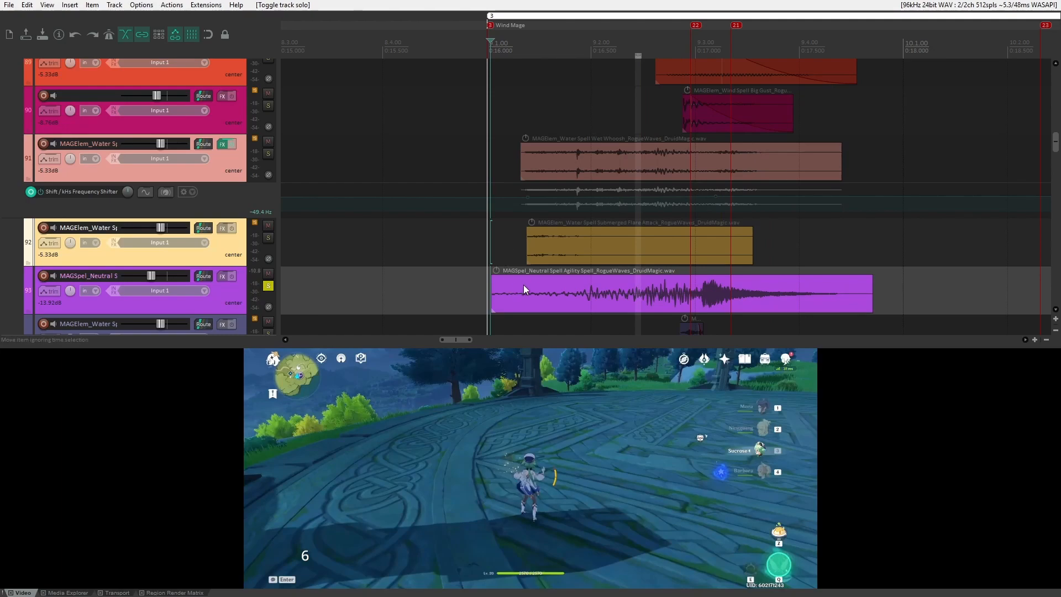
- Point out the loudest part of the Agility Spell clip and replay the clip briefly from its beginning
{"action": "left_click", "coordinate": [702, 285]}
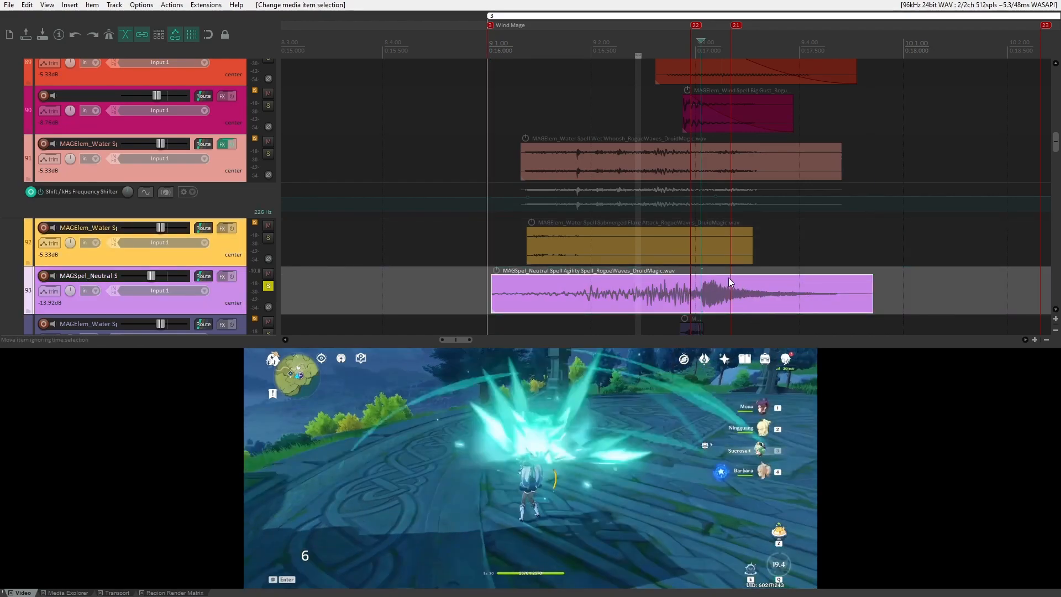
{"action": "left_click", "coordinate": [492, 249]}
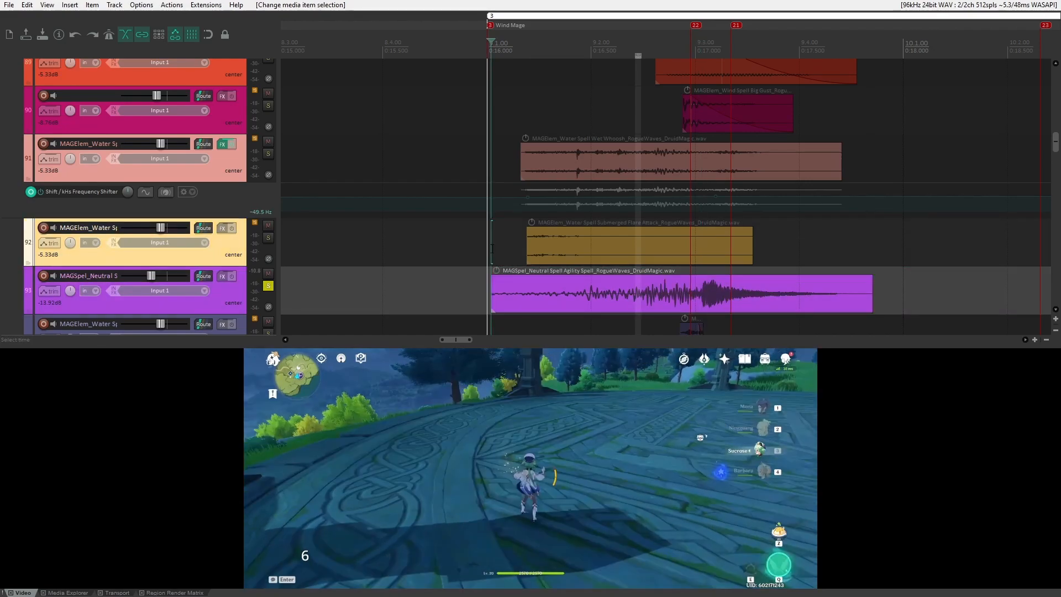
{"action": "key", "text": "space"}
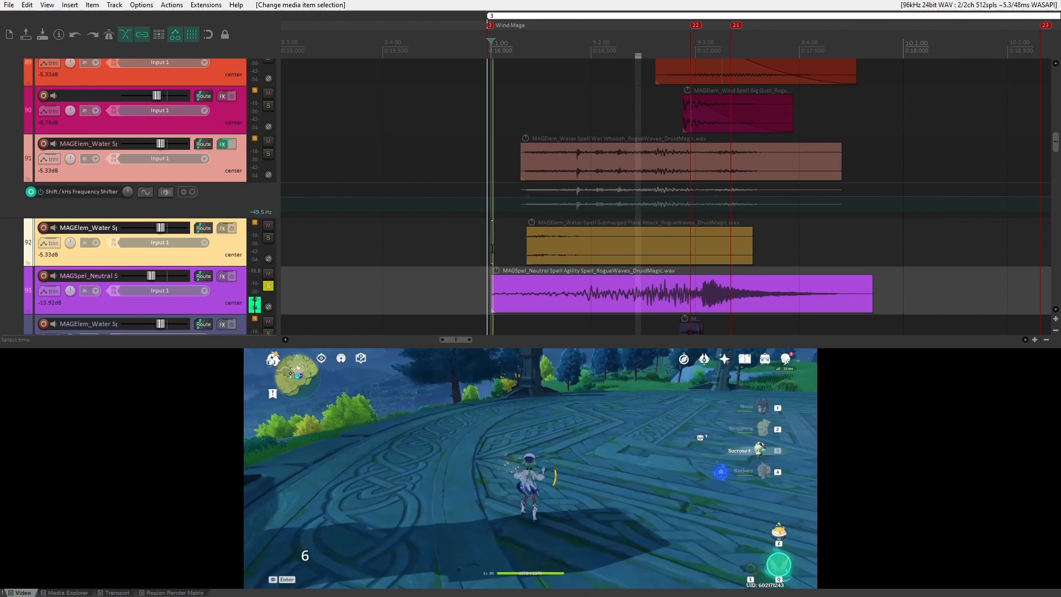
{"action": "key", "text": "space"}
- Solo track 94, audition its short Water Spell clip from just before its start, and clear the solo
{"action": "scroll", "coordinate": [695, 262], "scroll_direction": "down", "scroll_amount": 2}
{"action": "key", "text": "F6"}
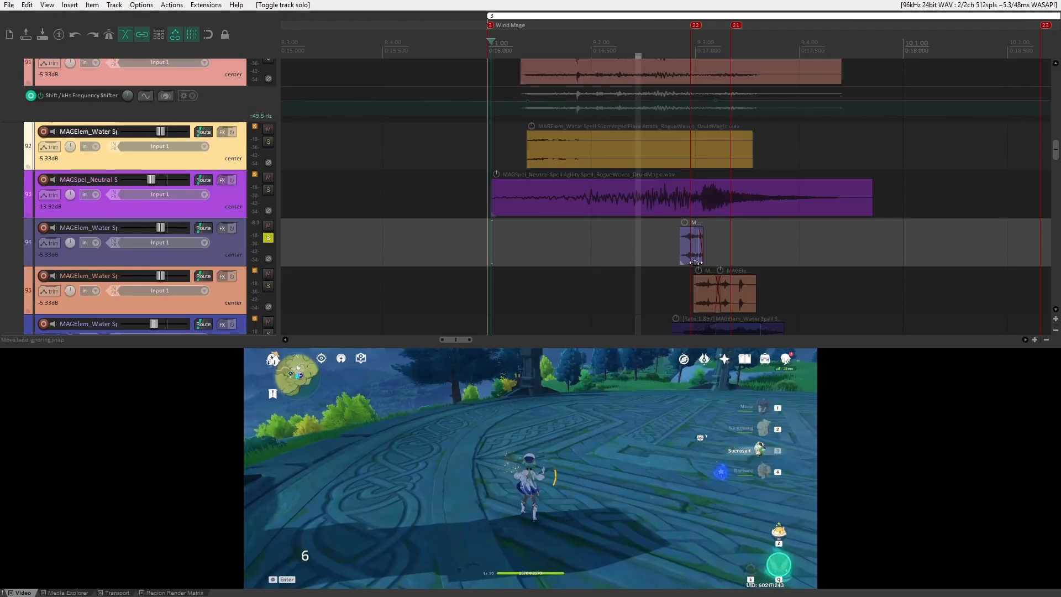
{"action": "left_click", "coordinate": [681, 252]}
{"action": "key", "text": "space"}
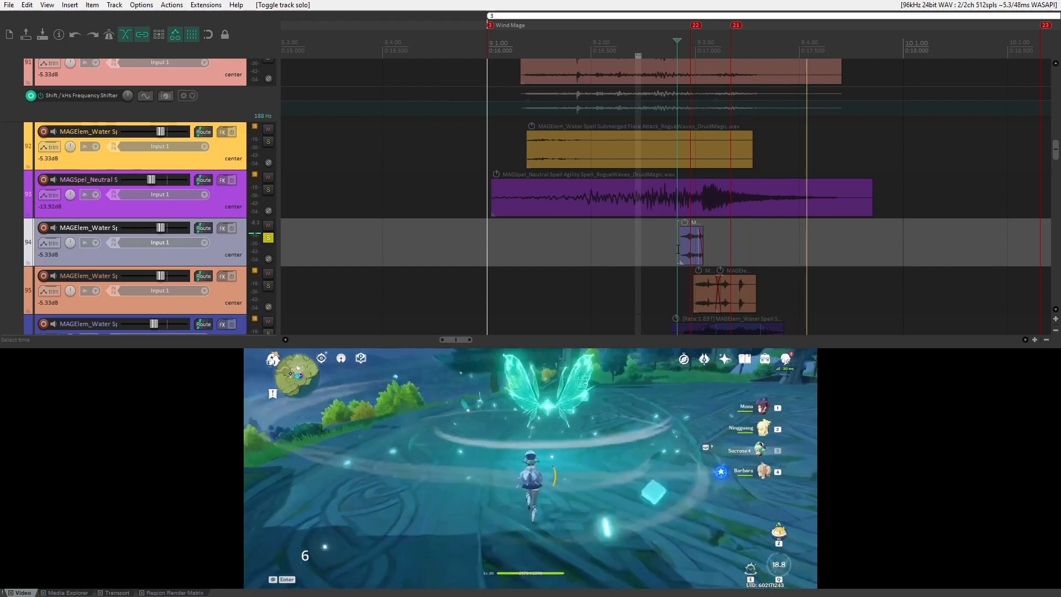
{"action": "left_click", "coordinate": [268, 238]}
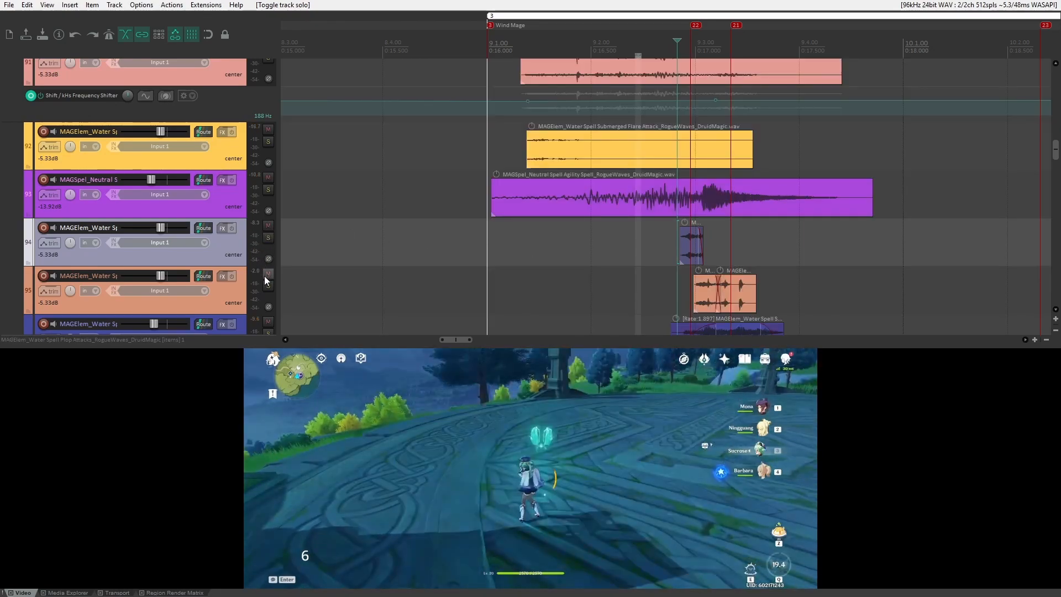
- Solo track 95 and audition its pair of short Water Spell clips from just before the first one
{"action": "left_click", "coordinate": [92, 275]}
{"action": "key", "text": "F6"}
{"action": "left_click", "coordinate": [112, 274]}
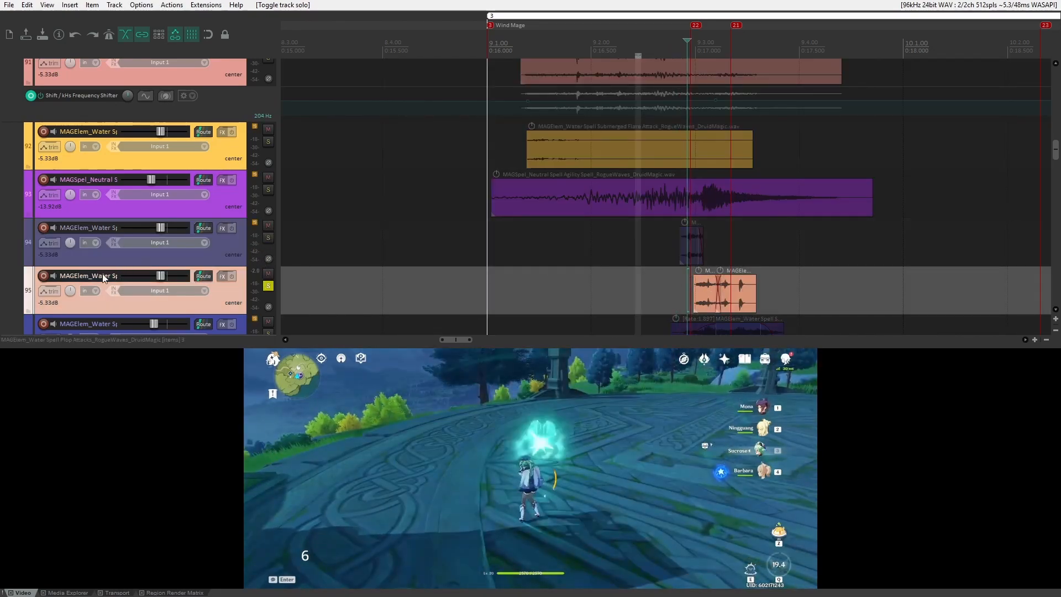
{"action": "key", "text": "space"}
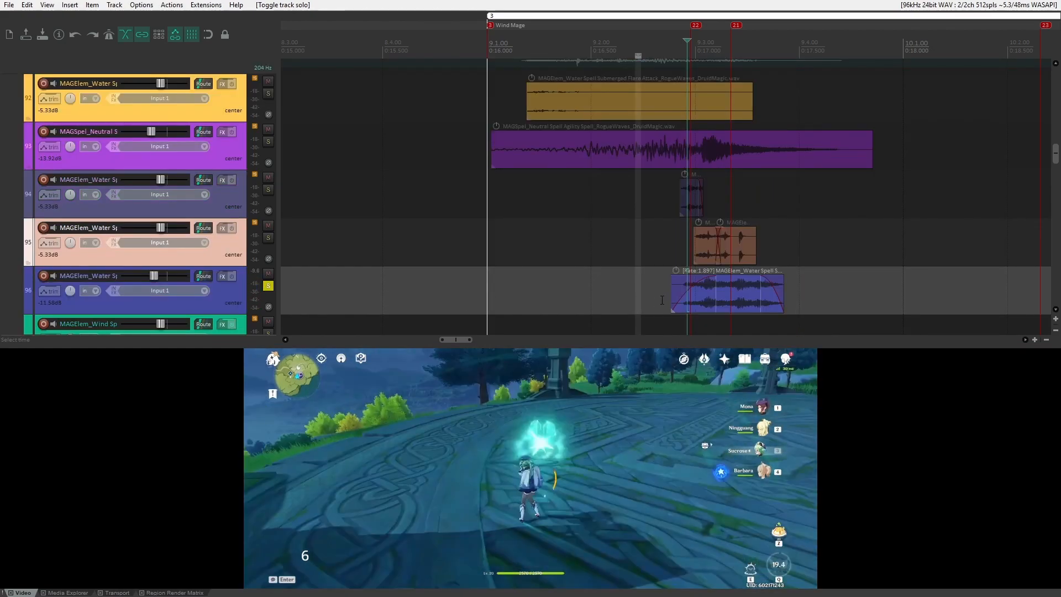
- Audition the soloed Water Spell clip on track 96 from just before its start
{"action": "left_click", "coordinate": [665, 297]}
{"action": "key", "text": "space"}
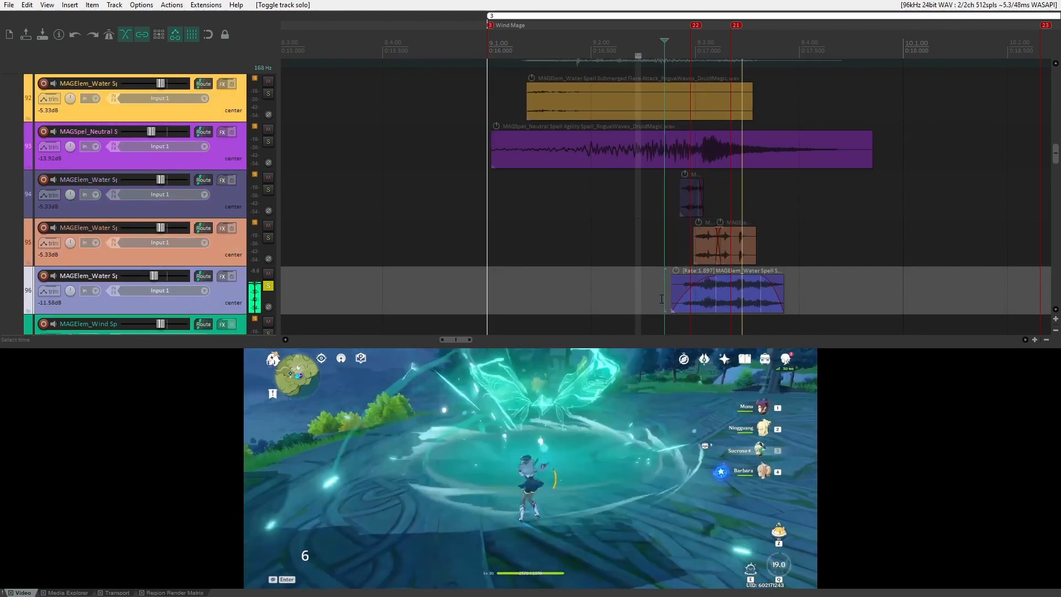
{"action": "key", "text": "space"}
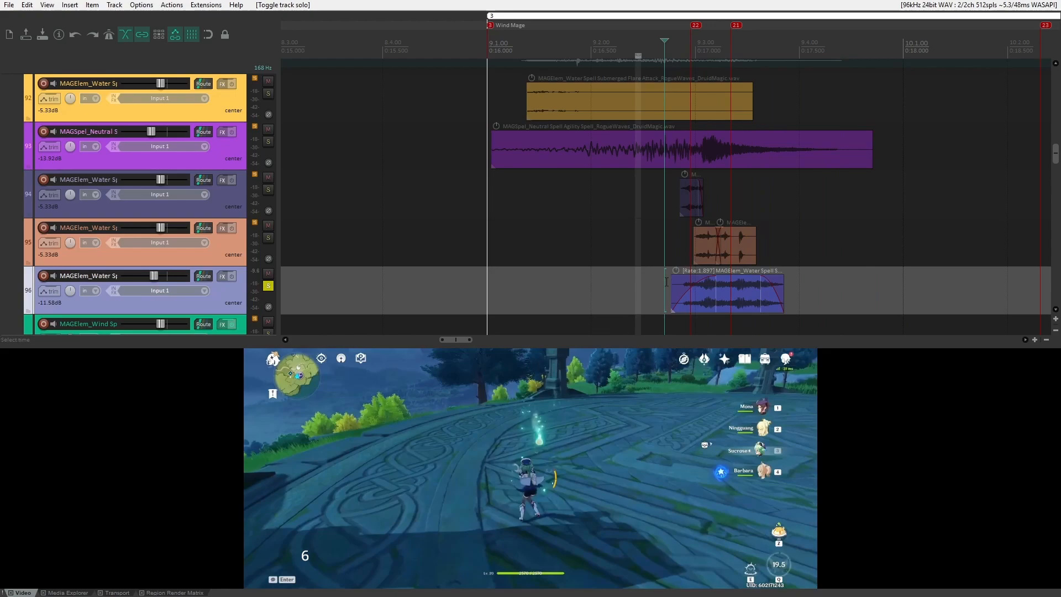
- Solo the Wind Spell Warp track and audition its clip from near its start
{"action": "scroll", "coordinate": [174, 203], "scroll_direction": "down", "scroll_amount": 2}
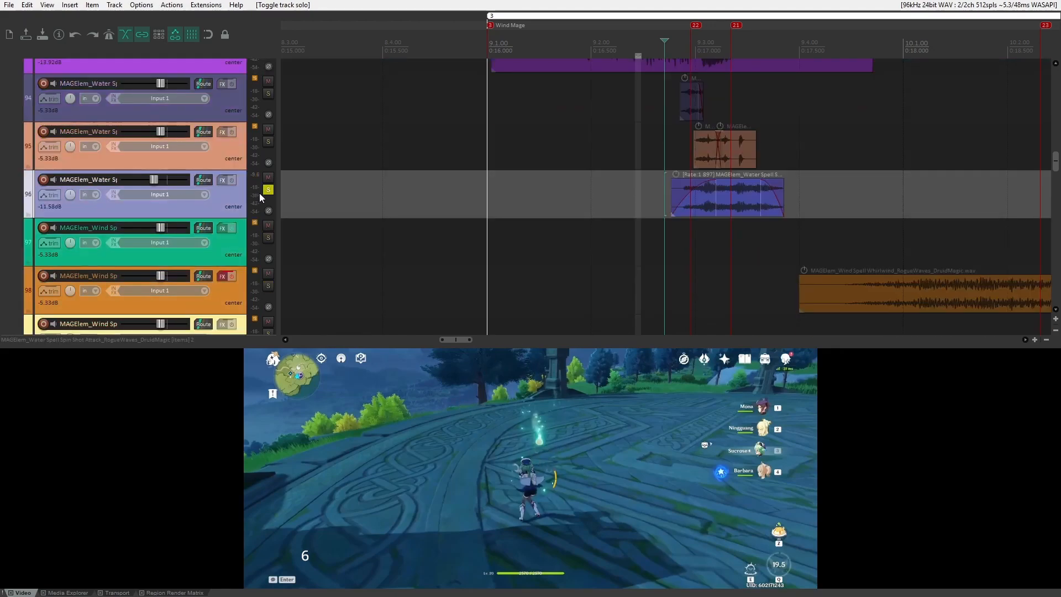
{"action": "scroll", "coordinate": [524, 203], "scroll_direction": "down", "scroll_amount": 5}
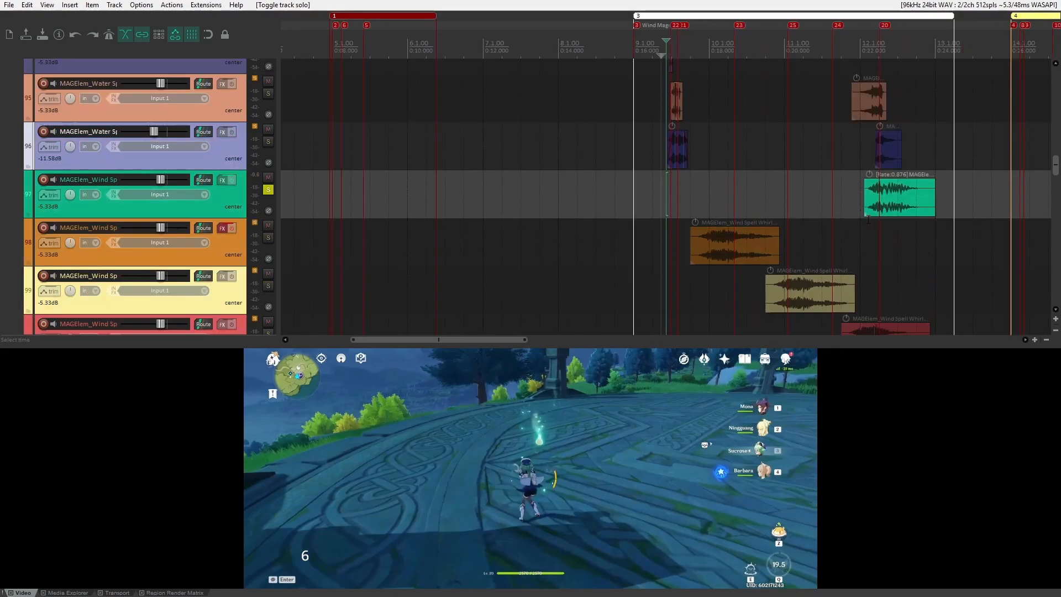
{"action": "left_click", "coordinate": [868, 220]}
{"action": "key", "text": "space"}
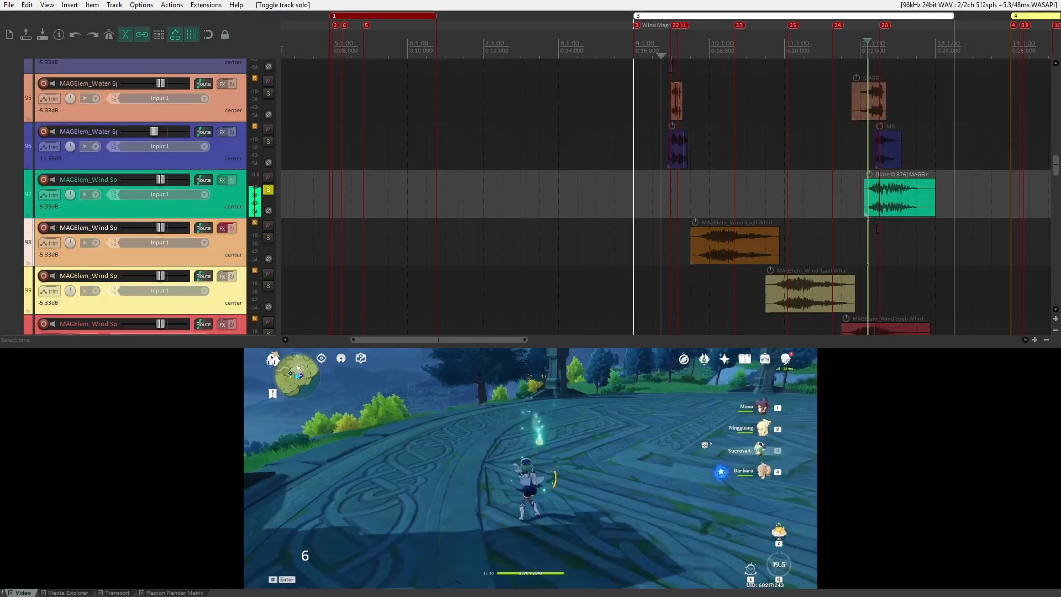
{"action": "scroll", "coordinate": [862, 221], "scroll_direction": "up", "scroll_amount": 3}
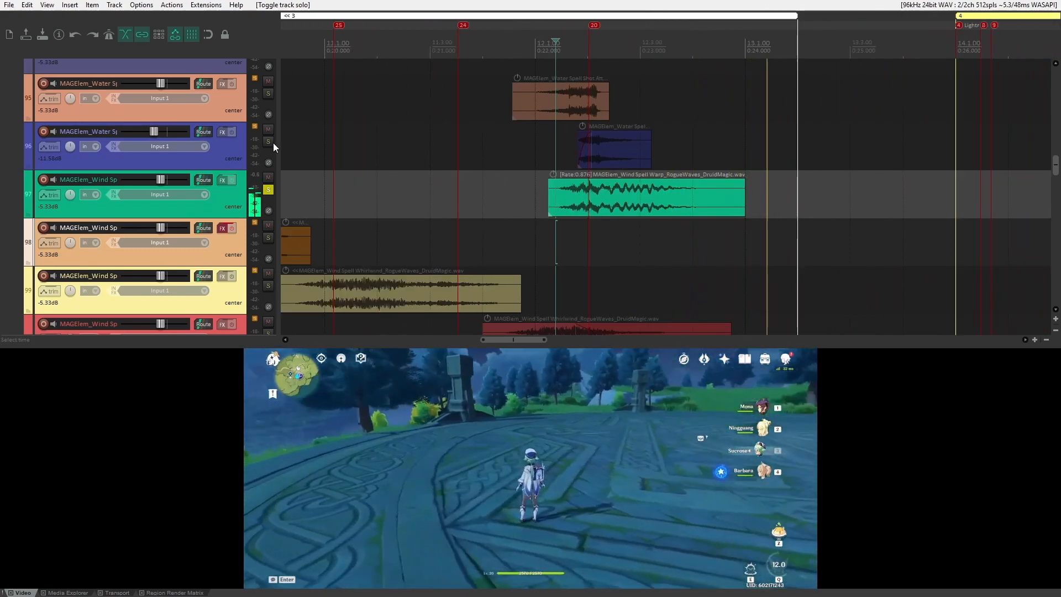
- Review the Trash 2 and second Reverb entries in the Wind Spell Warp effects chain, and toggle the track's effects off and back on
{"action": "left_click", "coordinate": [220, 180]}
{"action": "left_click", "coordinate": [99, 73]}
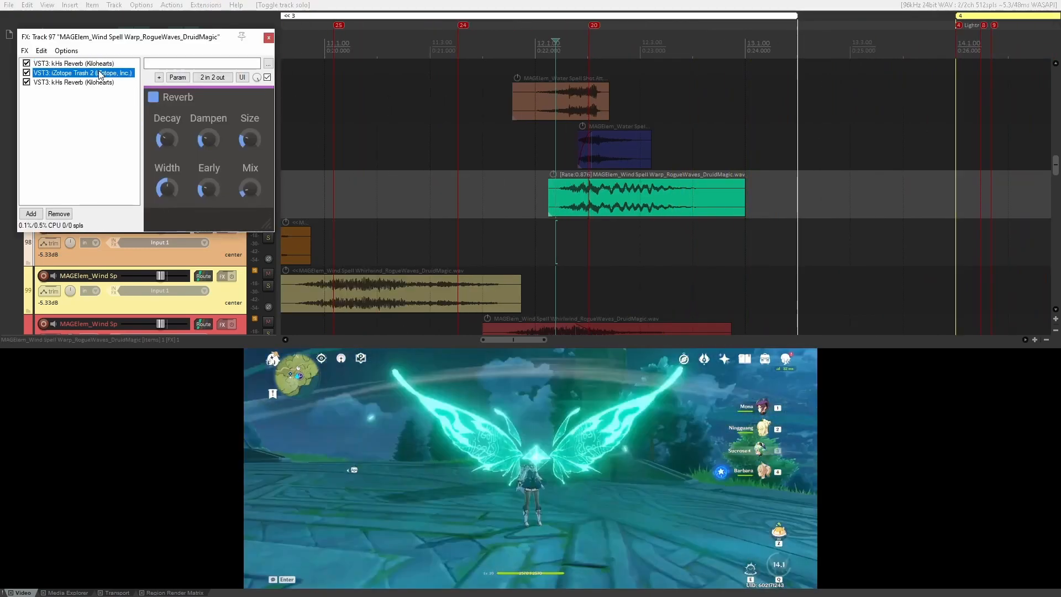
{"action": "left_click", "coordinate": [100, 82]}
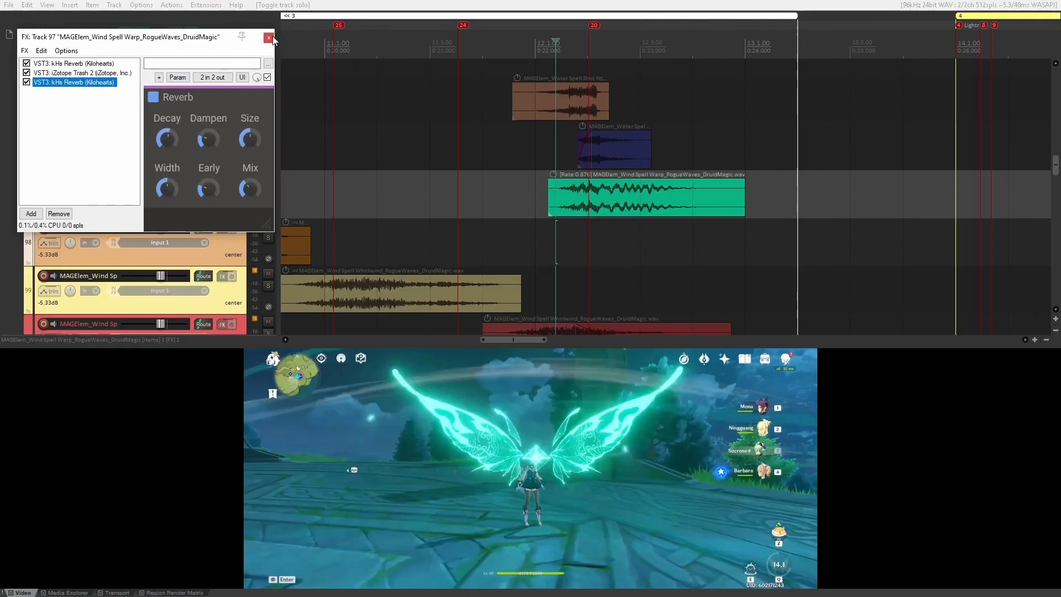
{"action": "left_click", "coordinate": [272, 36]}
{"action": "left_click", "coordinate": [230, 181]}
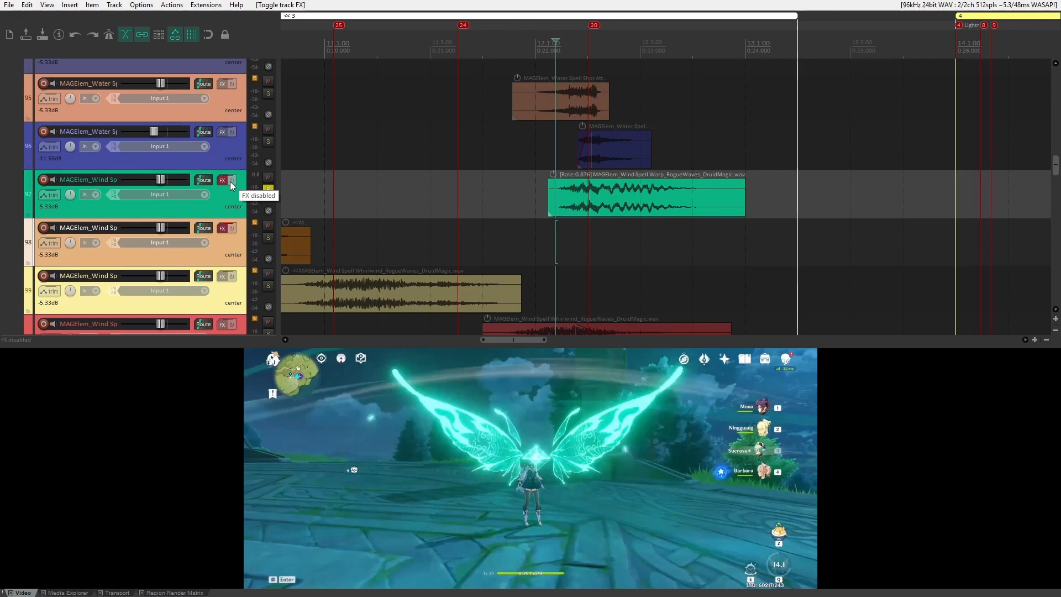
{"action": "left_click", "coordinate": [230, 181]}
- Reopen the Wind Spell Warp effects chain and examine the settings of both Reverbs and Trash 2
{"action": "left_click", "coordinate": [223, 181]}
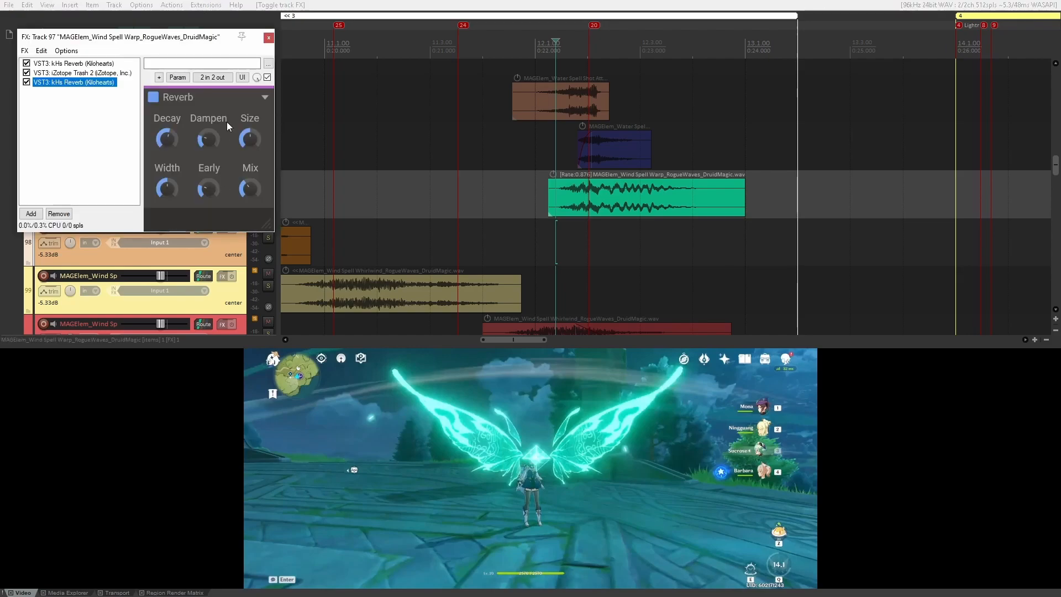
{"action": "left_click", "coordinate": [108, 63]}
{"action": "left_click", "coordinate": [103, 81]}
{"action": "left_click", "coordinate": [103, 73]}
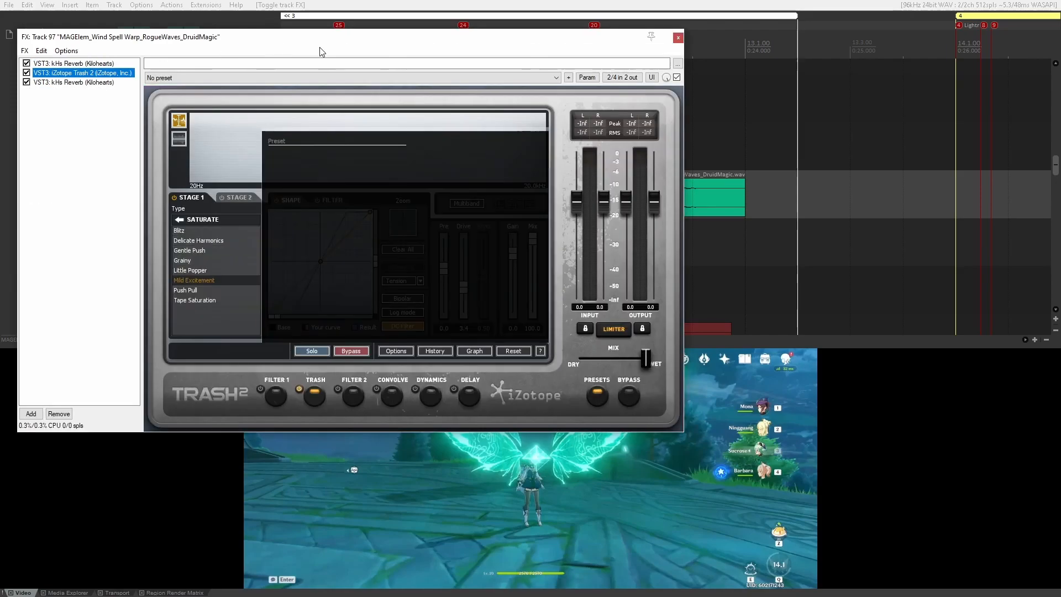
{"action": "key", "text": "Escape"}
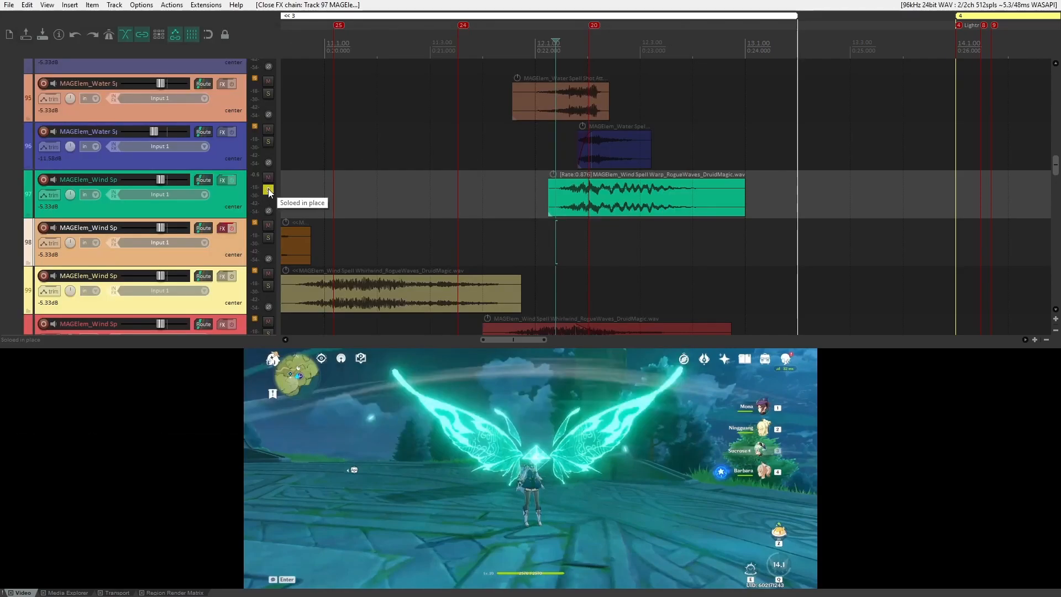
- Switch the solo from track 97 to track 98 and audition its Wind Spell Whirlwind clip from just before its start
{"action": "left_click", "coordinate": [268, 189]}
{"action": "scroll", "coordinate": [383, 197], "scroll_direction": "down", "scroll_amount": 3}
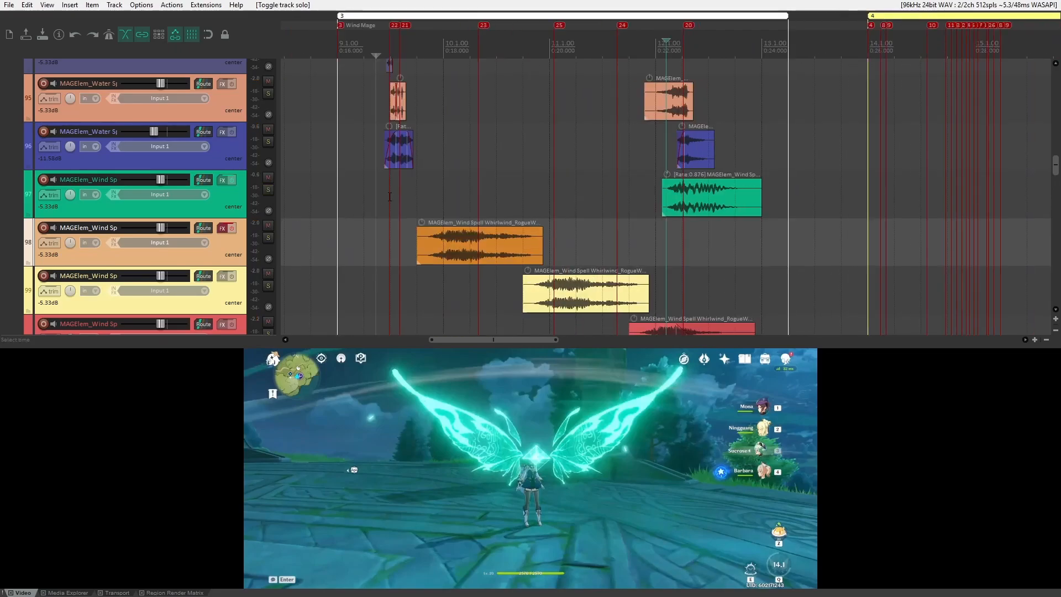
{"action": "left_click", "coordinate": [410, 199]}
{"action": "left_click", "coordinate": [268, 238]}
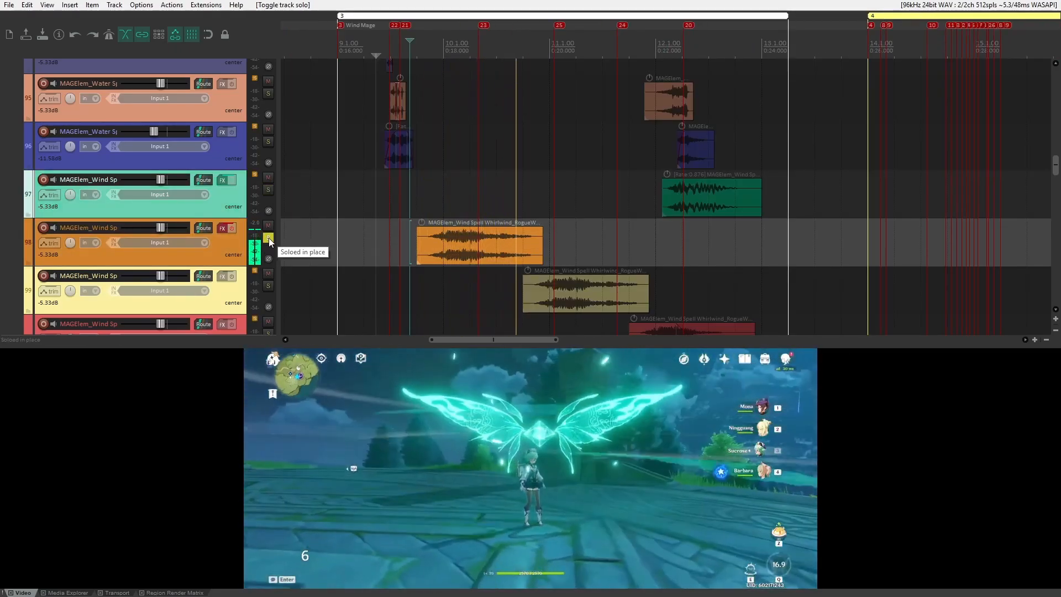
{"action": "key", "text": "space"}
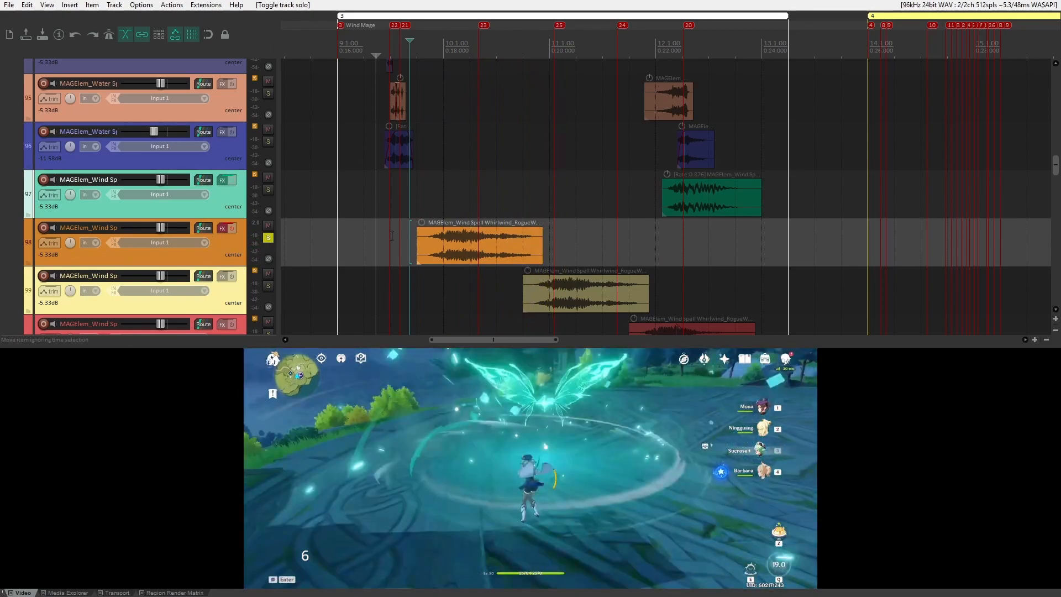
- Add tracks 99 and 100 to the solo, audition the three overlapping Wind Spell Whirlwind clips together, and unsolo track 98
{"action": "scroll", "coordinate": [197, 205], "scroll_direction": "down", "scroll_amount": 1}
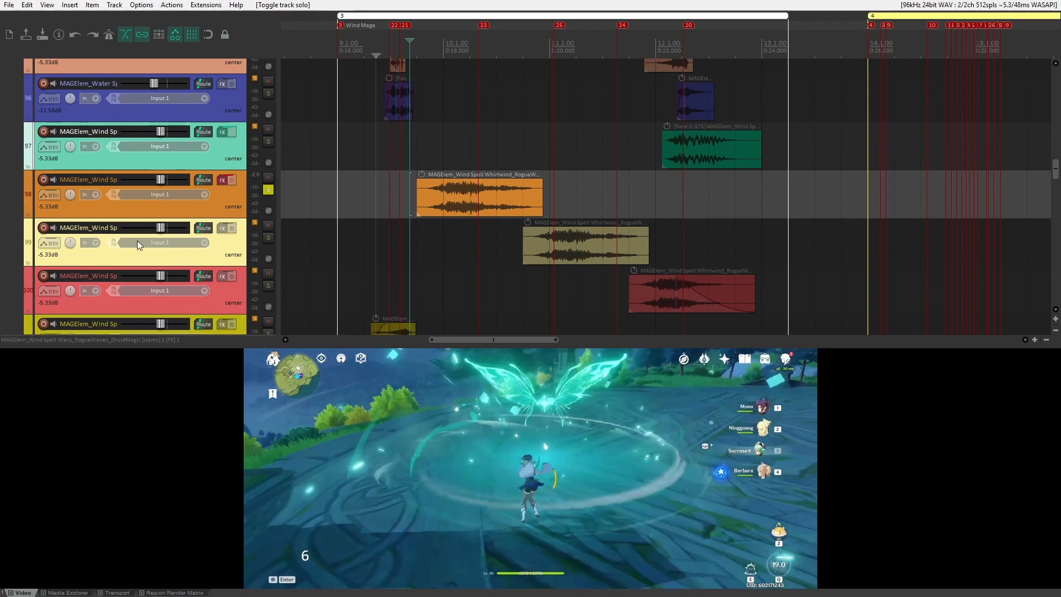
{"action": "left_click", "coordinate": [268, 239]}
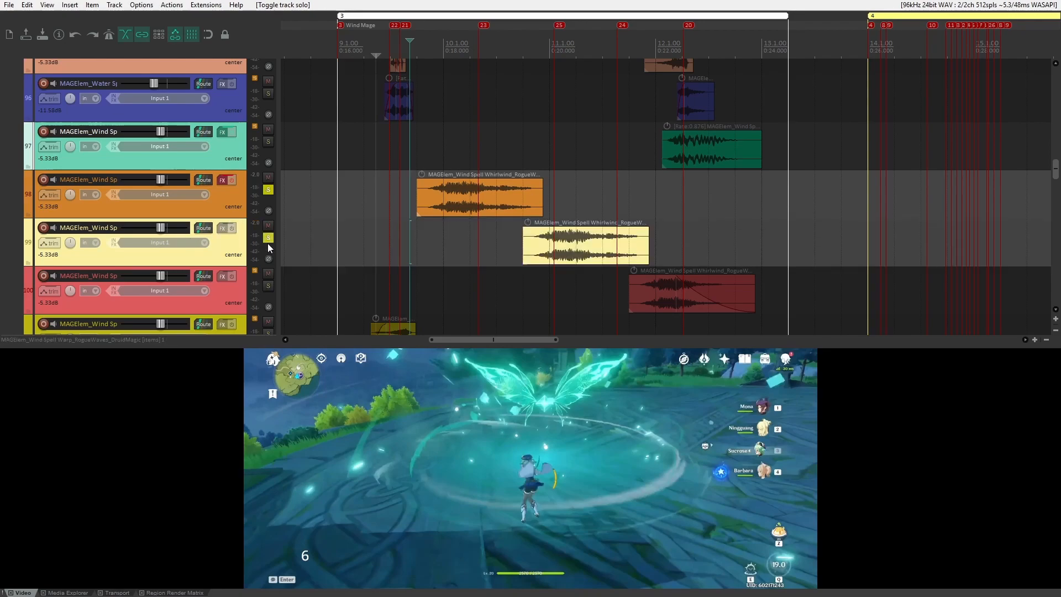
{"action": "left_click", "coordinate": [268, 285]}
{"action": "left_click", "coordinate": [428, 230]}
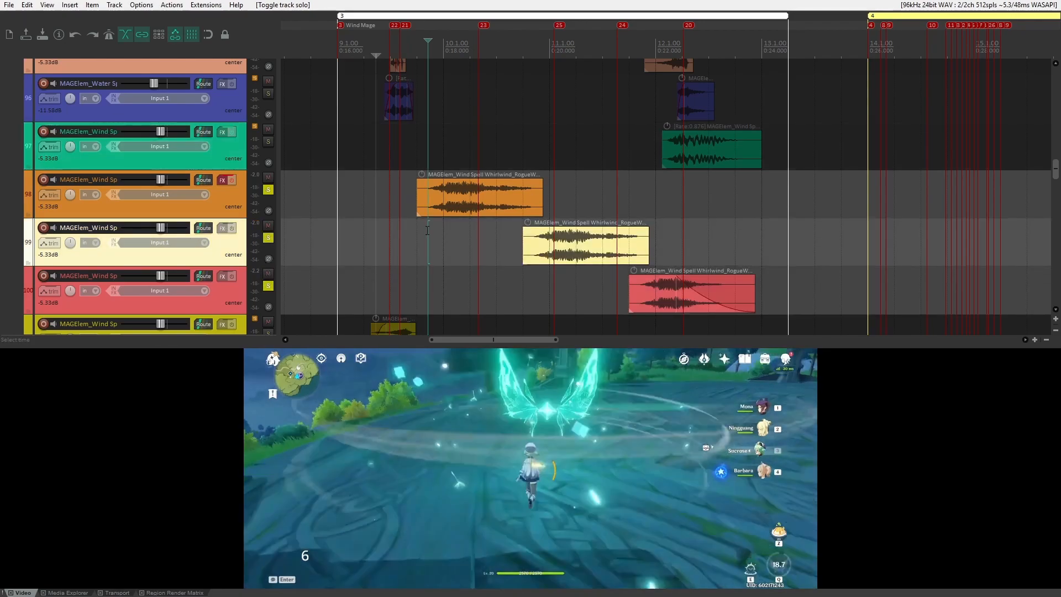
{"action": "key", "text": "space"}
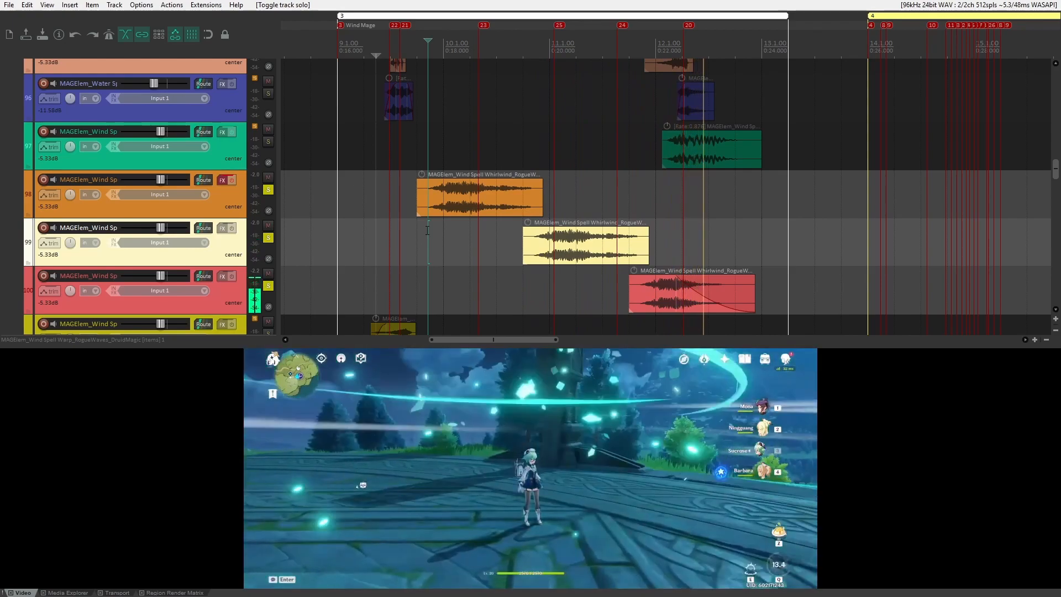
{"action": "key", "text": "space"}
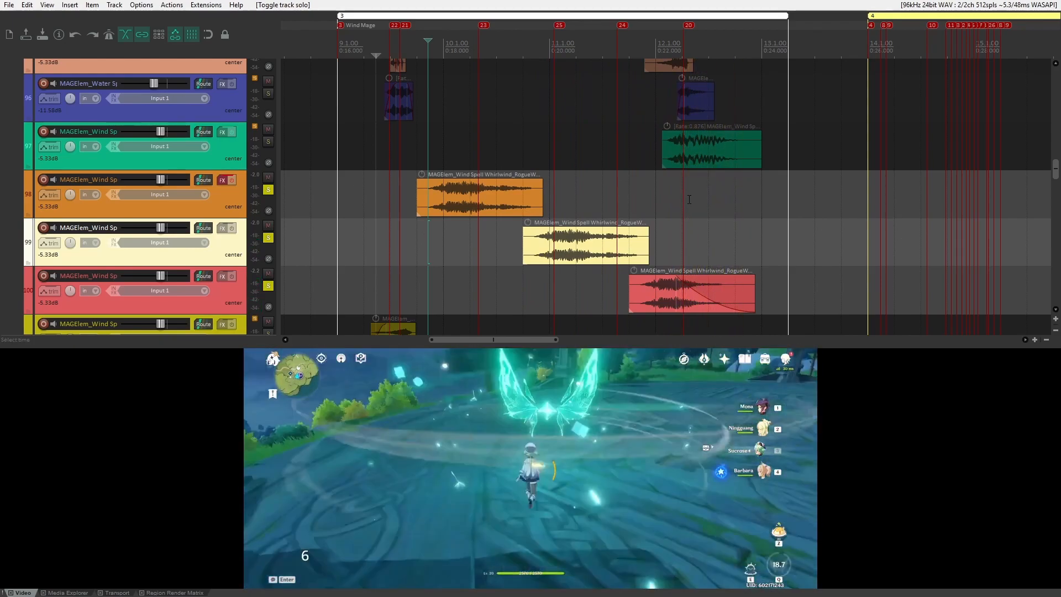
{"action": "left_click", "coordinate": [268, 190]}
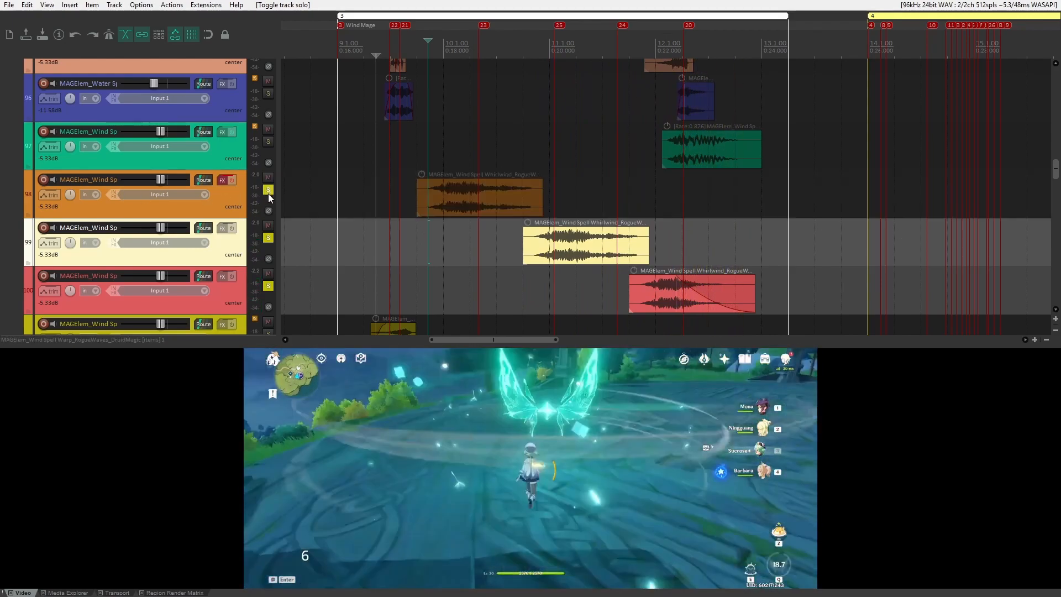
- Switch the solo from tracks 99 and 100 to track 101 and audition its short wind spell clip from several points
{"action": "left_click", "coordinate": [268, 238]}
{"action": "left_click", "coordinate": [268, 286]}
{"action": "left_click", "coordinate": [463, 235]}
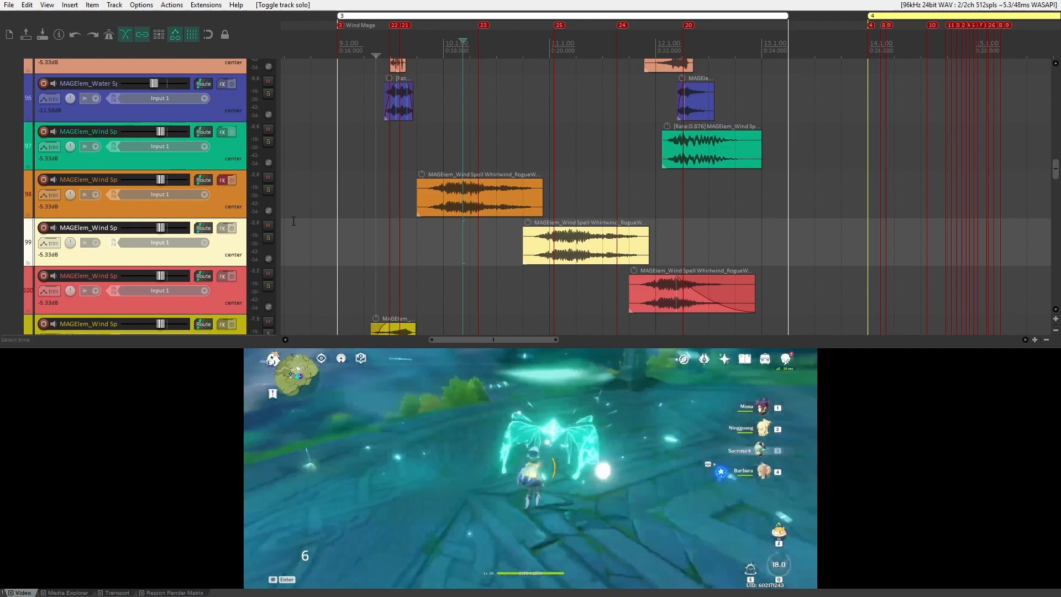
{"action": "scroll", "coordinate": [218, 228], "scroll_direction": "down", "scroll_amount": 2}
{"action": "left_click", "coordinate": [268, 238]}
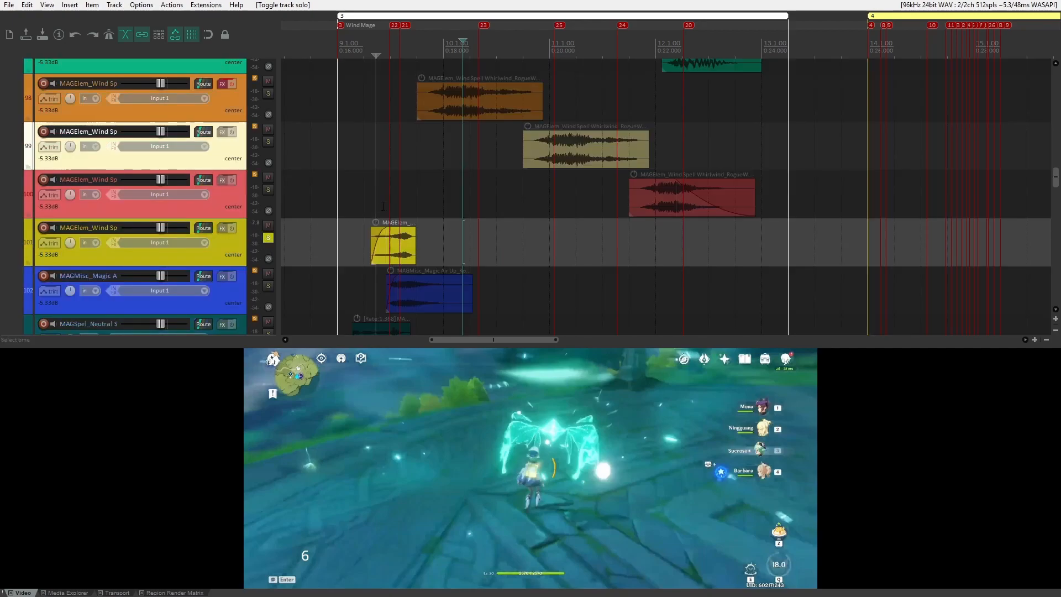
{"action": "left_click", "coordinate": [376, 201]}
{"action": "key", "text": "space"}
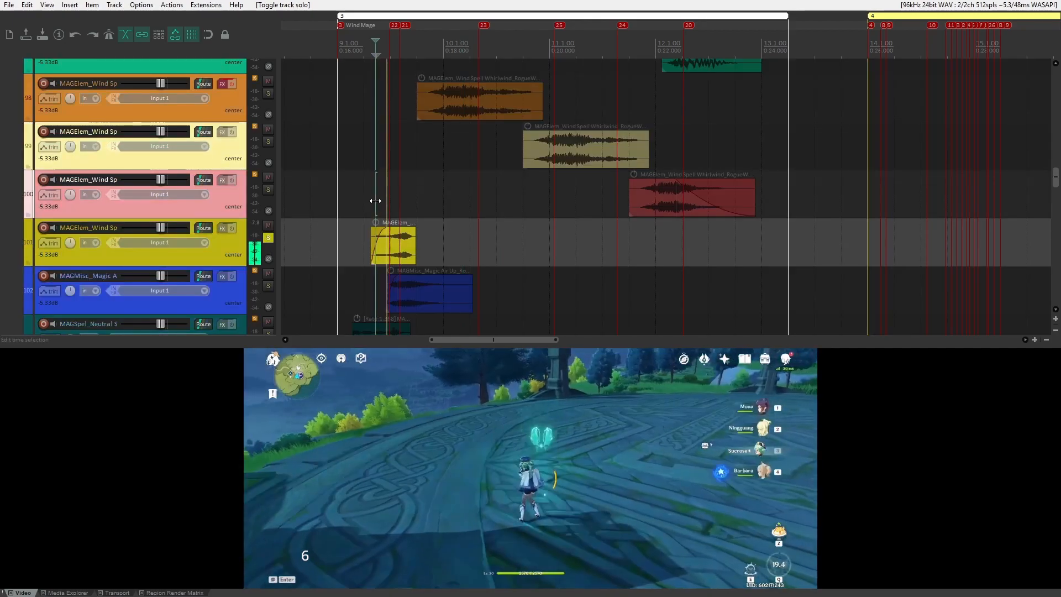
{"action": "left_click", "coordinate": [370, 208]}
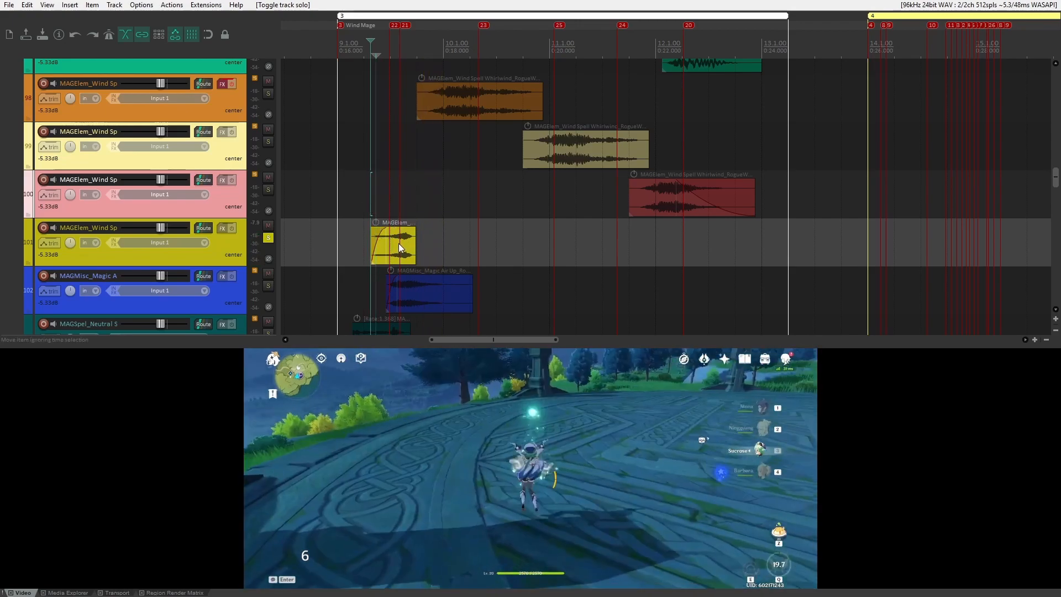
{"action": "left_click", "coordinate": [396, 212]}
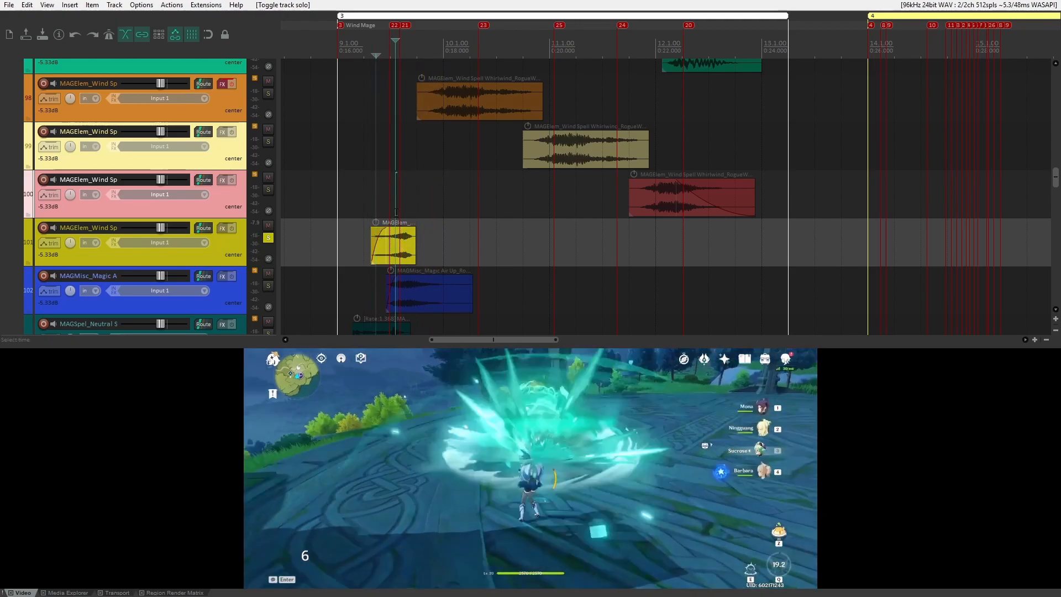
- Switch the solo to track 102 and audition its Magic Air Up clip from just before its start
{"action": "scroll", "coordinate": [408, 210], "scroll_direction": "up", "scroll_amount": 2}
{"action": "left_click", "coordinate": [268, 286]}
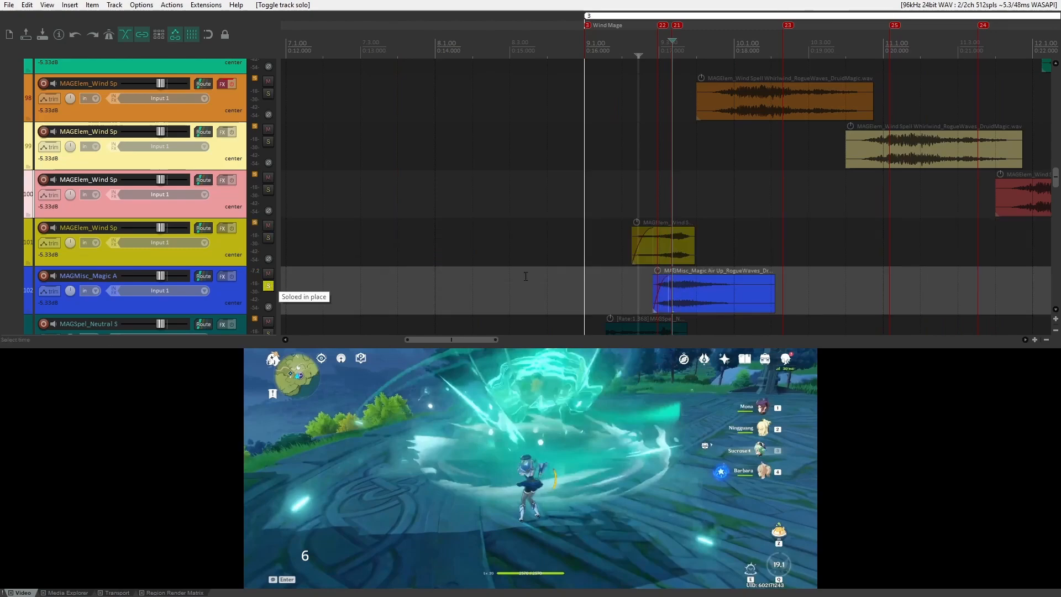
{"action": "left_click", "coordinate": [650, 288]}
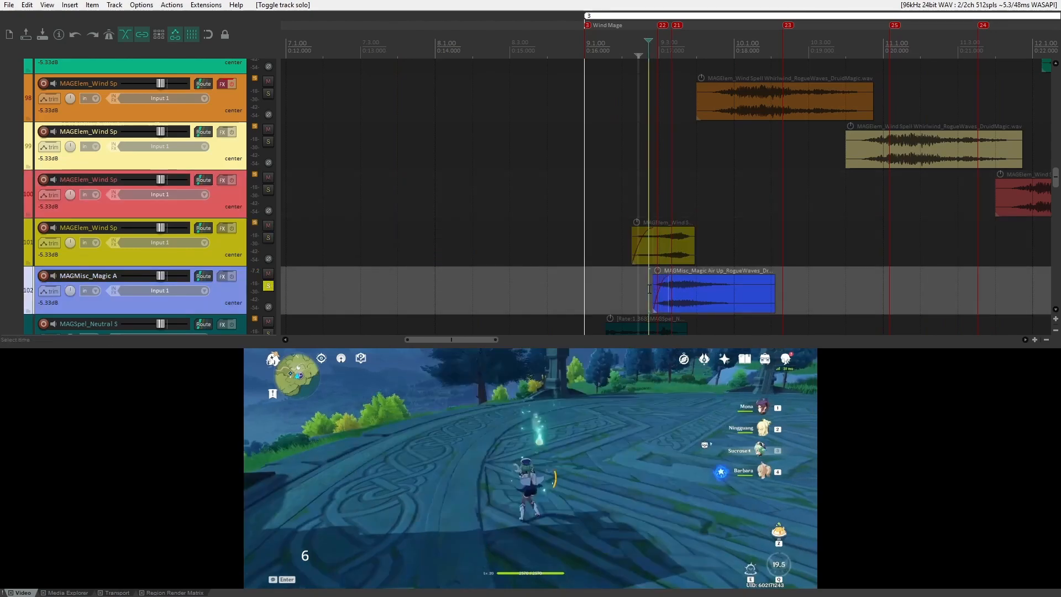
{"action": "key", "text": "space"}
{"action": "key", "text": "space"}
- Switch the solo from track 102 to track 103, audition its Neutral Spell clip from the start and near its end, and unsolo it
{"action": "scroll", "coordinate": [242, 258], "scroll_direction": "down", "scroll_amount": 1}
{"action": "left_click", "coordinate": [270, 237]}
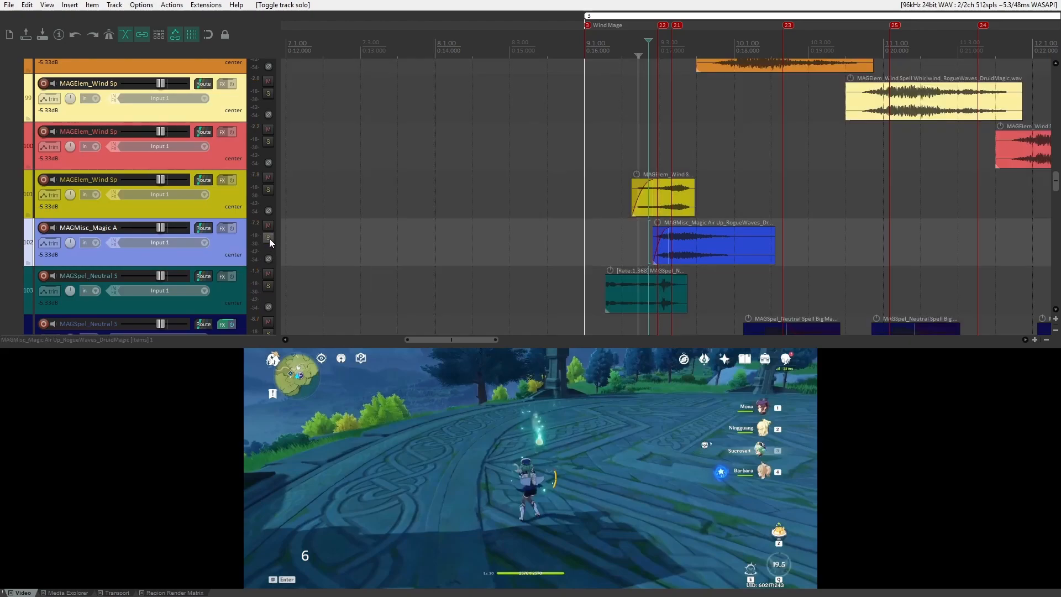
{"action": "left_click", "coordinate": [268, 286]}
{"action": "left_click", "coordinate": [605, 249]}
{"action": "key", "text": "space"}
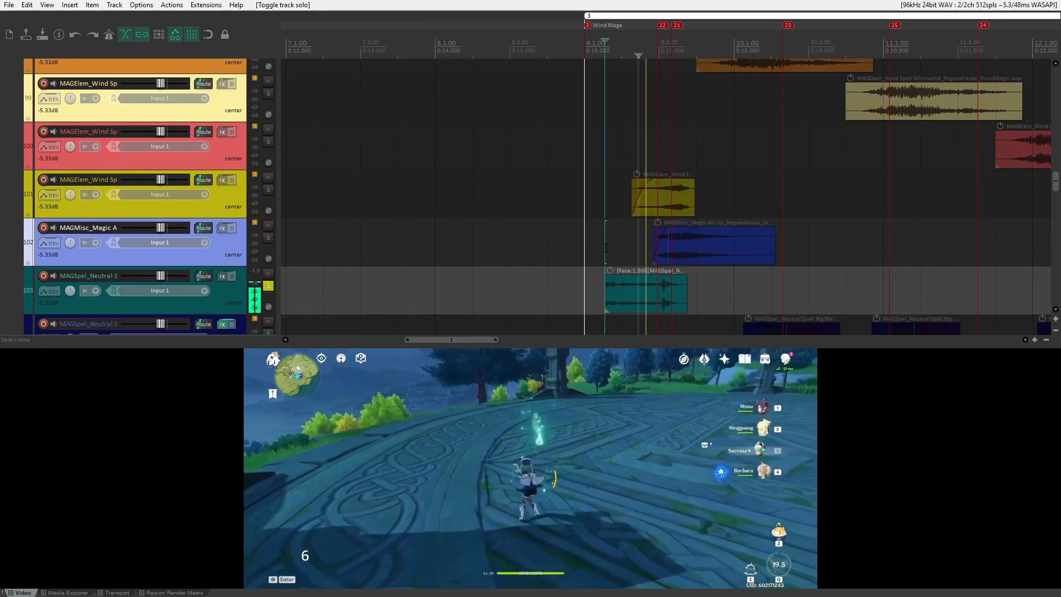
{"action": "key", "text": "space"}
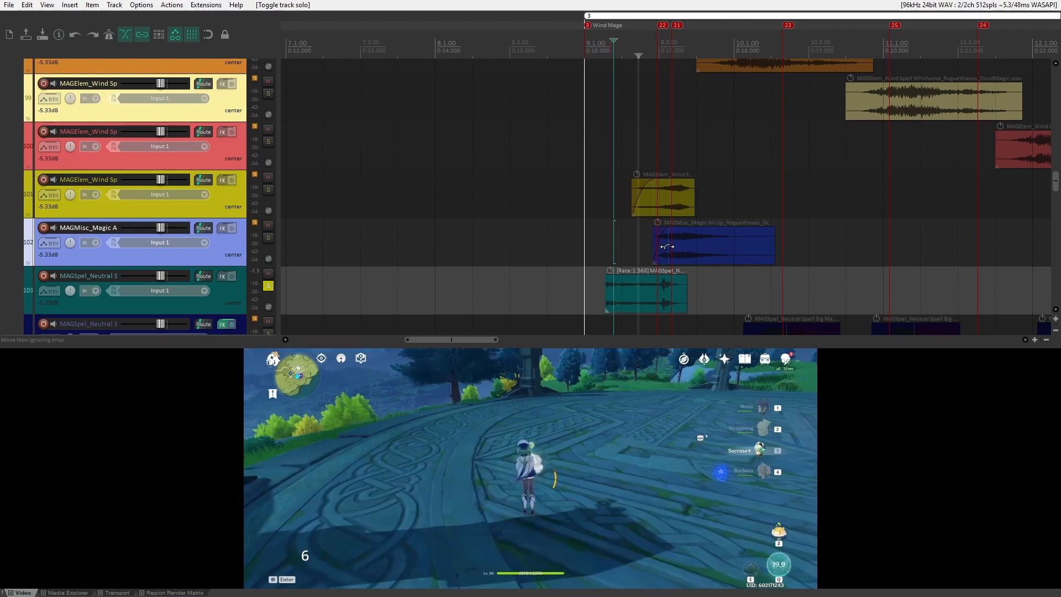
{"action": "left_click", "coordinate": [662, 290]}
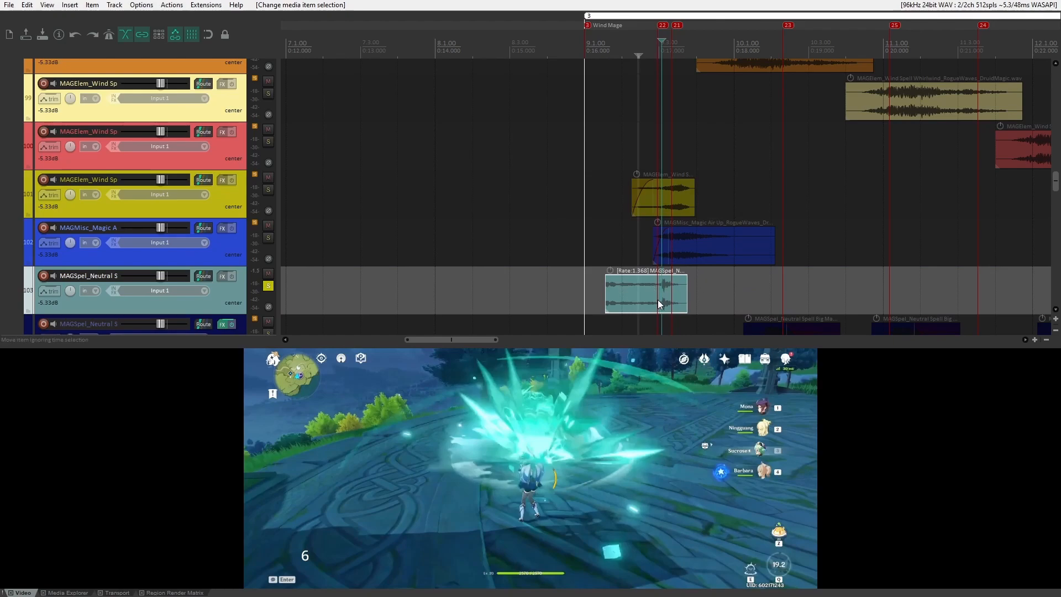
{"action": "left_click", "coordinate": [372, 256]}
{"action": "left_click", "coordinate": [268, 286]}
- Solo track 104 and audition each of its three Big Magic Shatter clips in the Wind Mage region
{"action": "scroll", "coordinate": [269, 265], "scroll_direction": "down", "scroll_amount": 1}
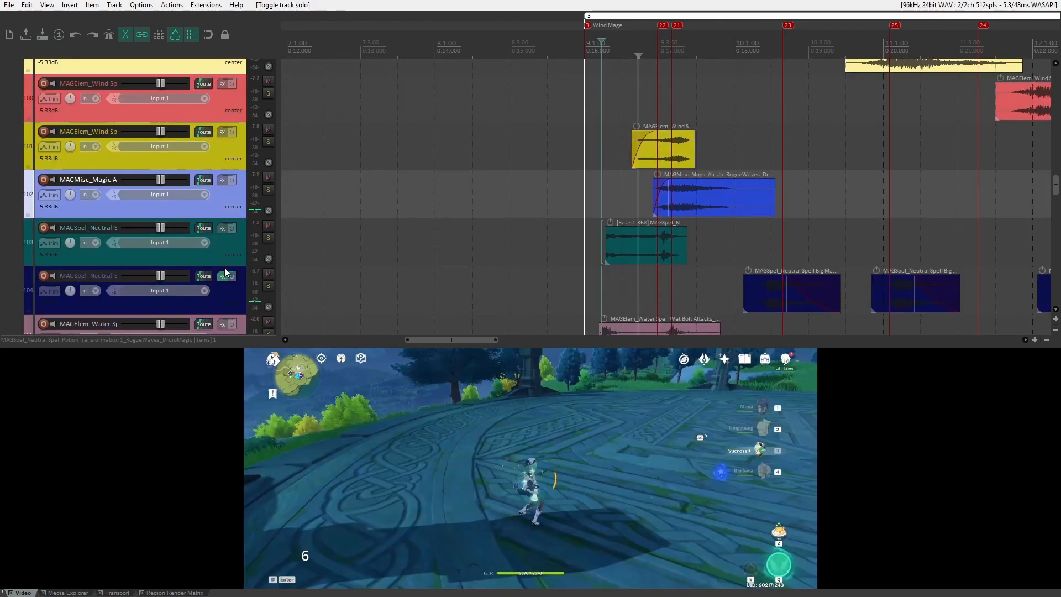
{"action": "left_click", "coordinate": [268, 285]}
{"action": "scroll", "coordinate": [717, 283], "scroll_direction": "down", "scroll_amount": 3}
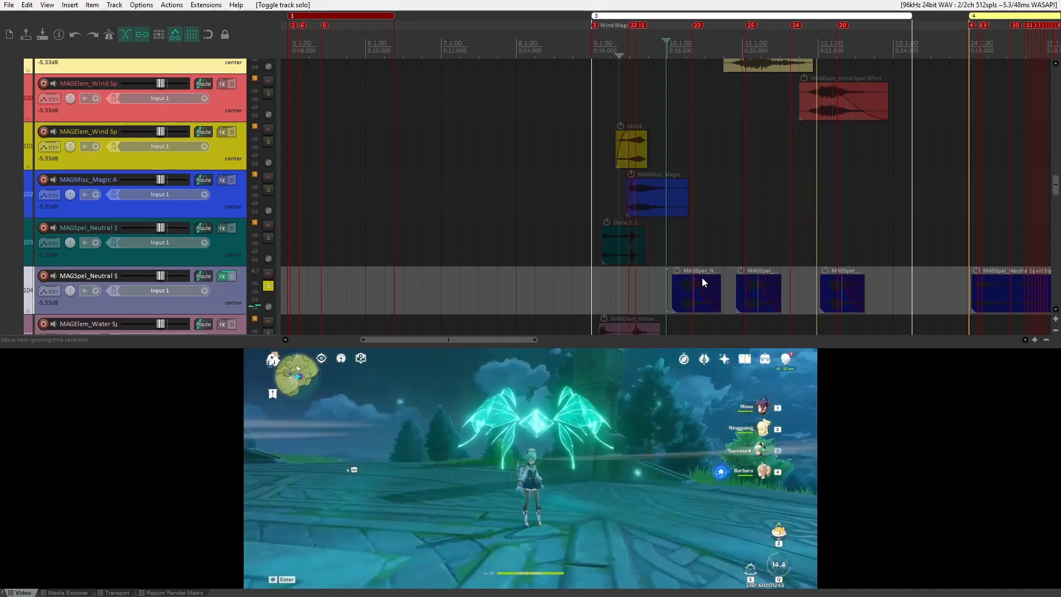
{"action": "left_click", "coordinate": [690, 254]}
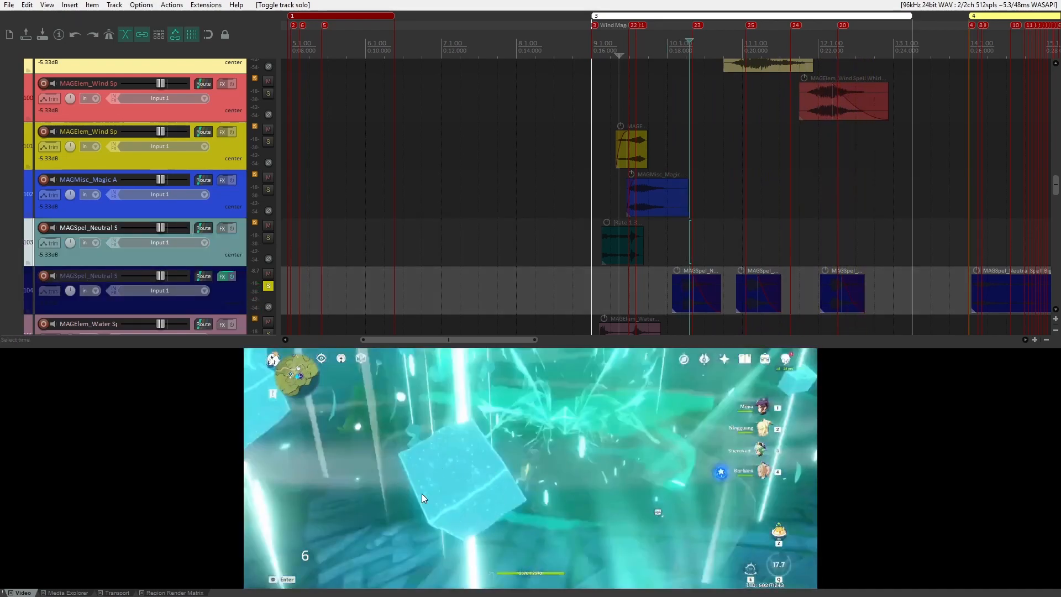
{"action": "left_click", "coordinate": [748, 243]}
{"action": "left_click", "coordinate": [835, 241]}
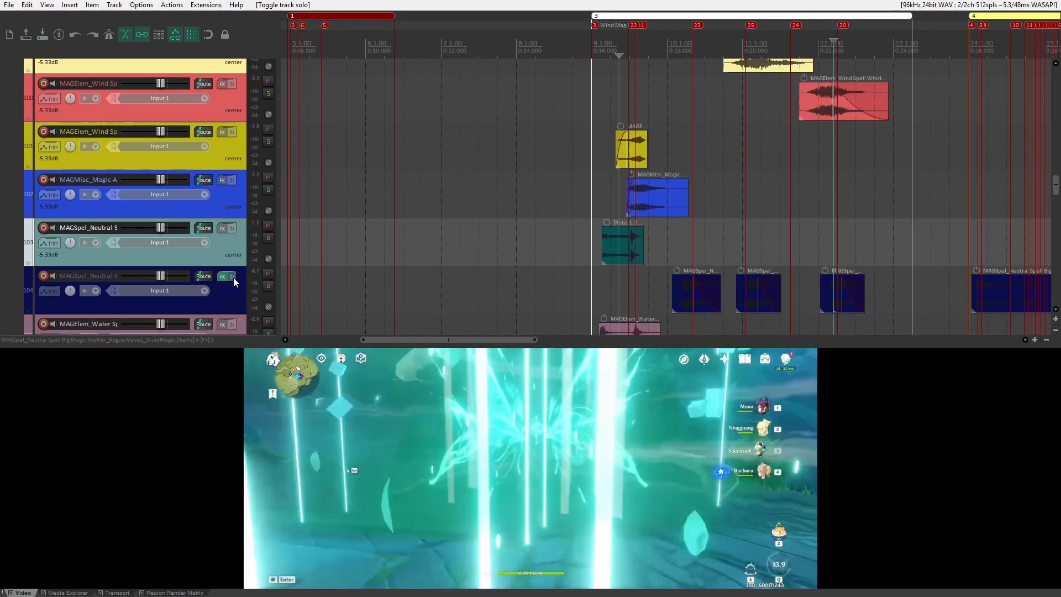
- Review the ReaEQ, Frequency Shifter and Reverb settings in track 104's effects chain
{"action": "left_click", "coordinate": [225, 275]}
{"action": "left_click", "coordinate": [73, 66]}
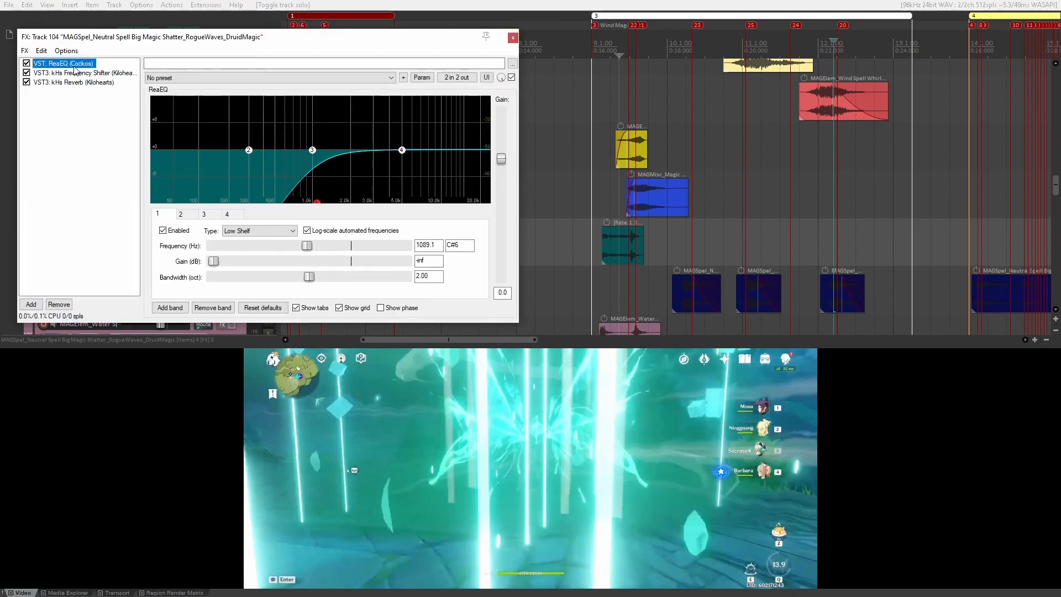
{"action": "left_click", "coordinate": [93, 74]}
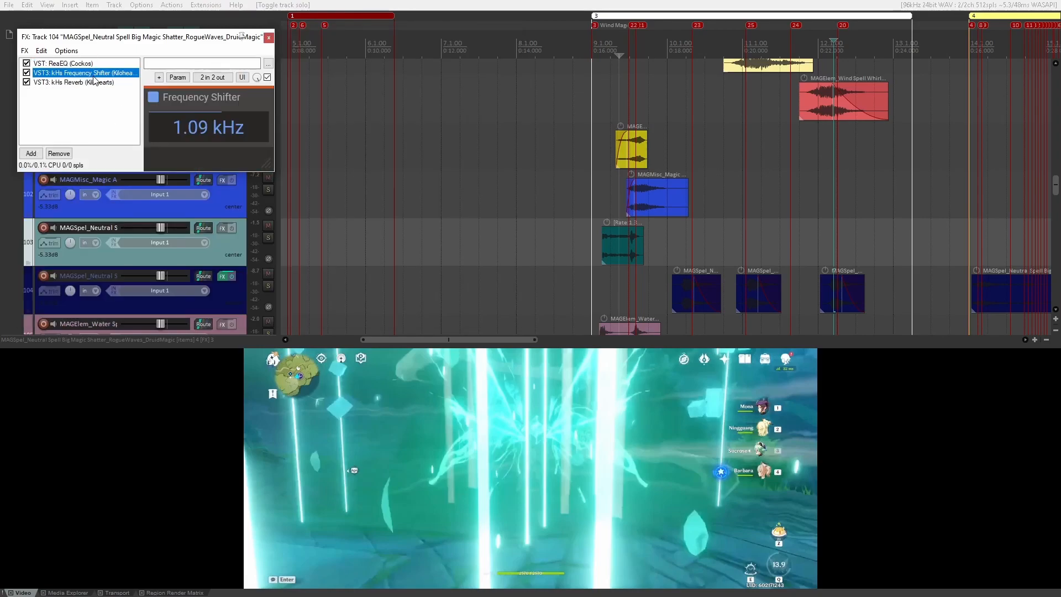
{"action": "left_click", "coordinate": [85, 82]}
{"action": "left_click", "coordinate": [270, 38]}
- Solo track 105 and audition its Water Spell clip from the start and from its second burst
{"action": "scroll", "coordinate": [575, 224], "scroll_direction": "down", "scroll_amount": 2}
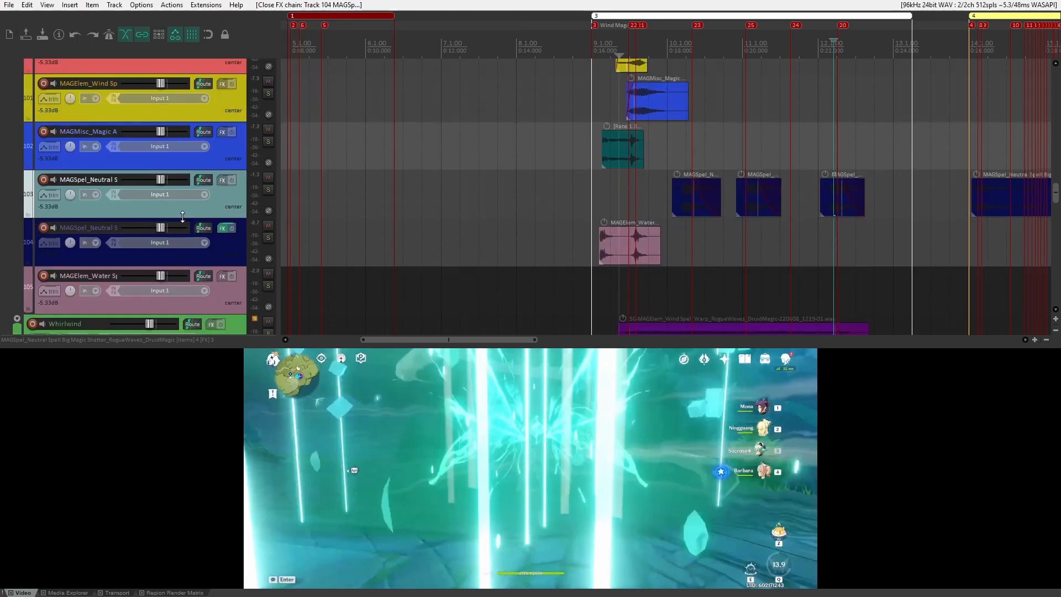
{"action": "left_click", "coordinate": [598, 209]}
{"action": "key", "text": "space"}
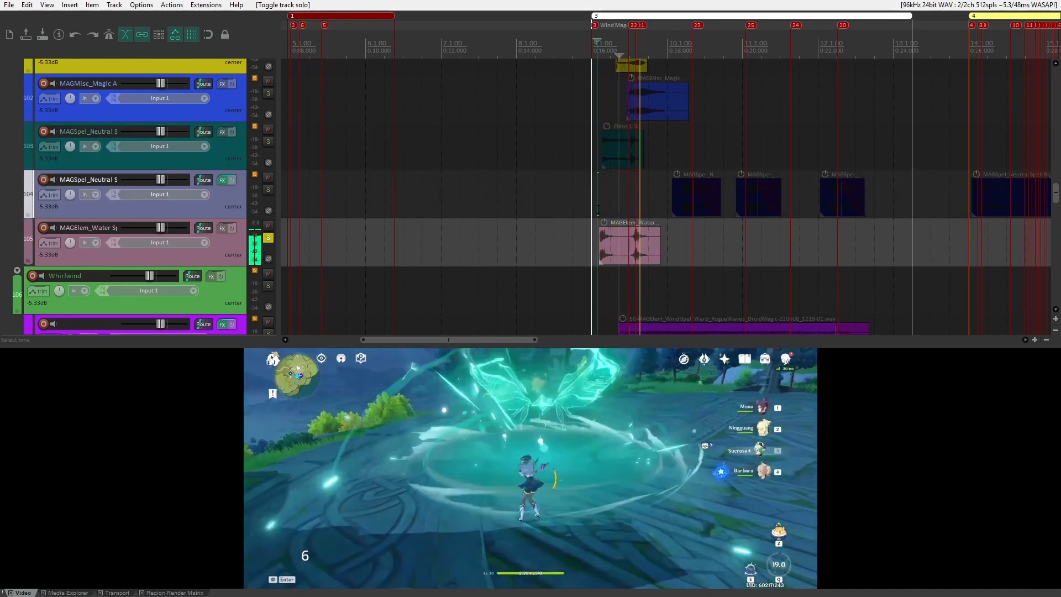
{"action": "key", "text": "space"}
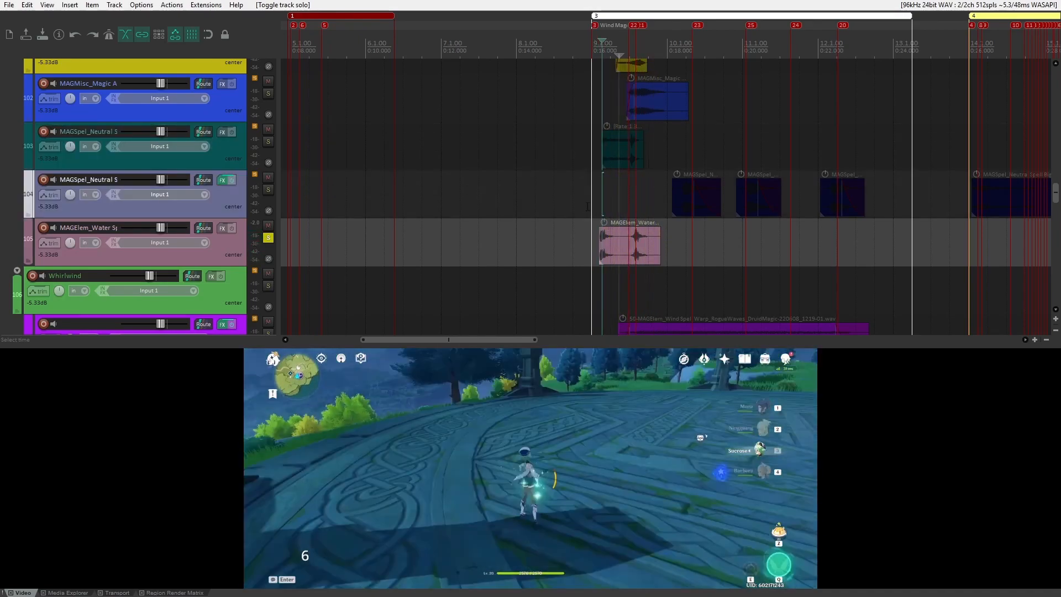
{"action": "left_click", "coordinate": [635, 206]}
- Switch the solo from track 105 to the Whirlwind folder track and place the playback position at the start of its layers
{"action": "scroll", "coordinate": [270, 237], "scroll_direction": "down", "scroll_amount": 1}
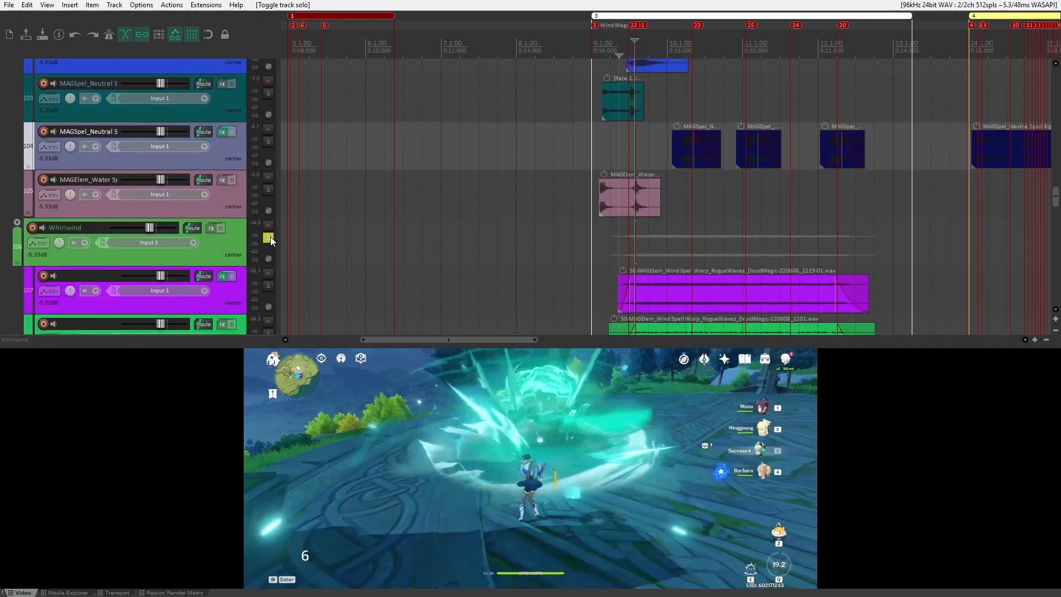
{"action": "scroll", "coordinate": [271, 237], "scroll_direction": "up", "scroll_amount": 10}
{"action": "scroll", "coordinate": [272, 223], "scroll_direction": "down", "scroll_amount": 10}
{"action": "left_click", "coordinate": [610, 138]}
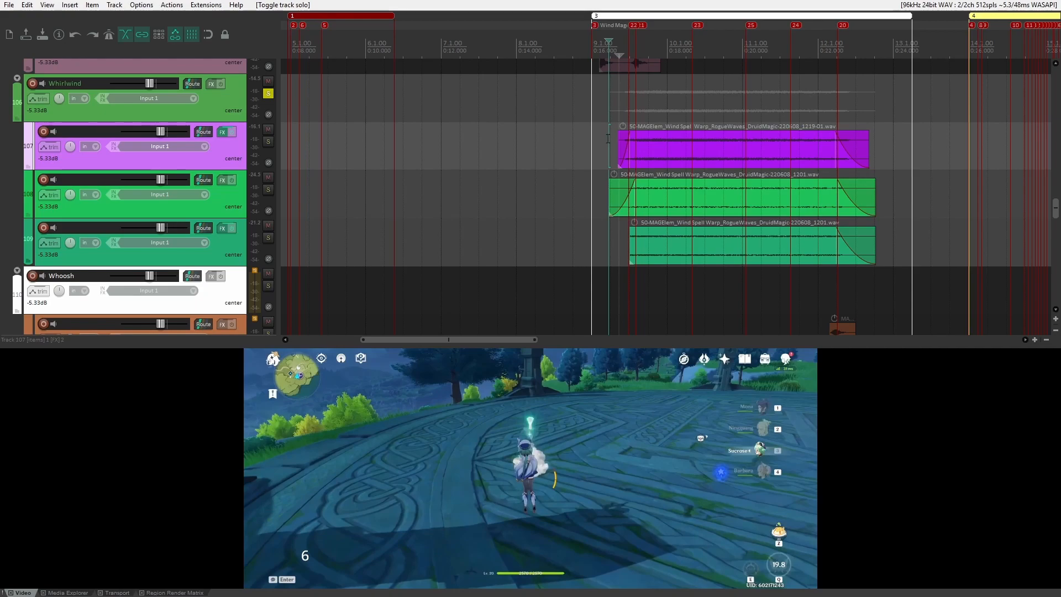
- Try the Blackhole (Eventide) plug-in in track 107's effects chain and remove it again
{"action": "left_click", "coordinate": [224, 132]}
{"action": "left_click", "coordinate": [31, 350]}
{"action": "type", "text": "blac"}
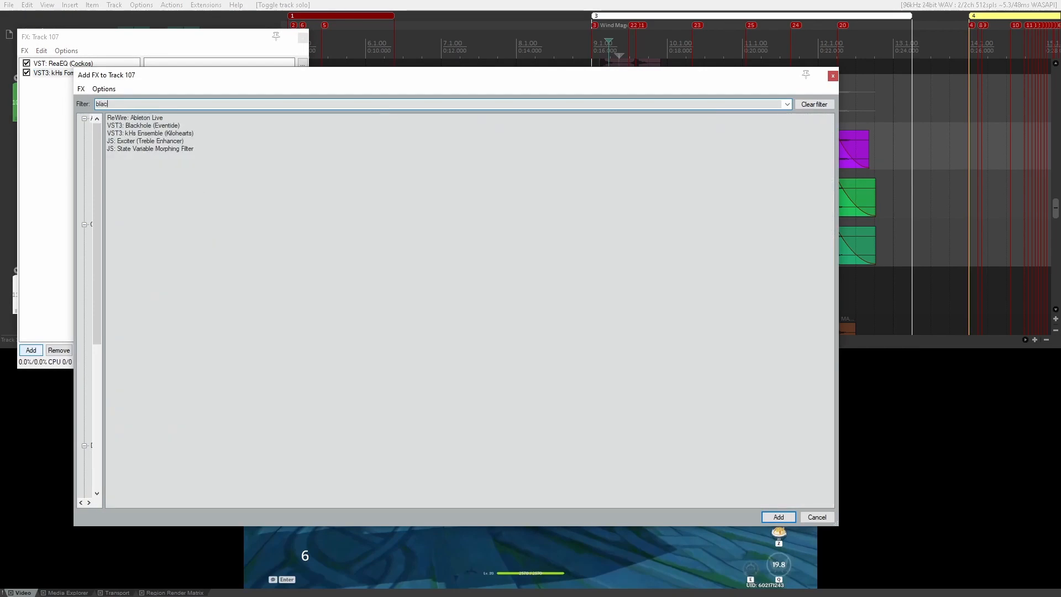
{"action": "key", "text": "Return"}
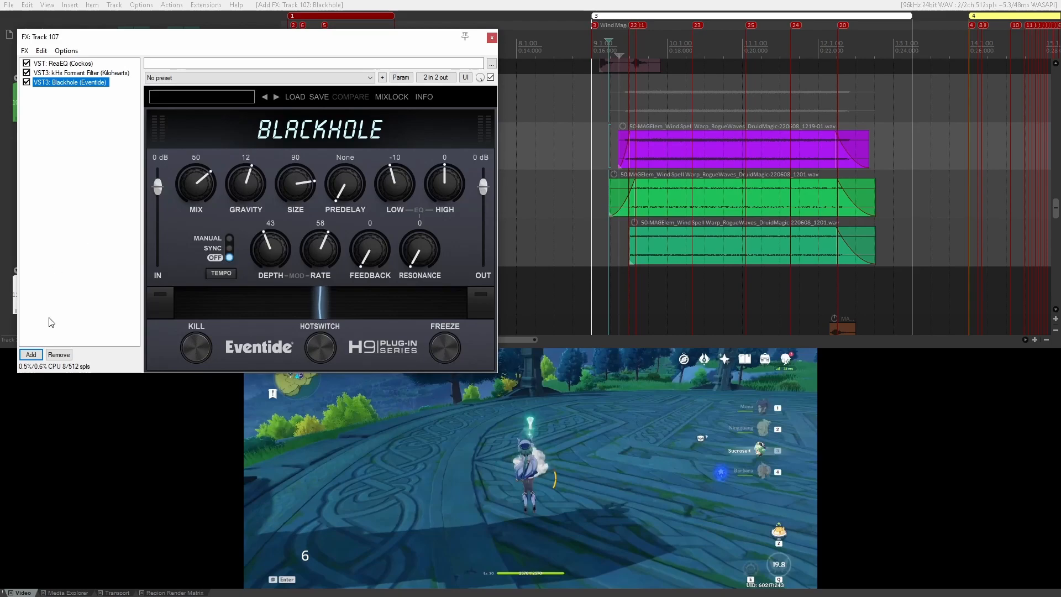
{"action": "left_click", "coordinate": [60, 354]}
{"action": "left_click", "coordinate": [300, 37]}
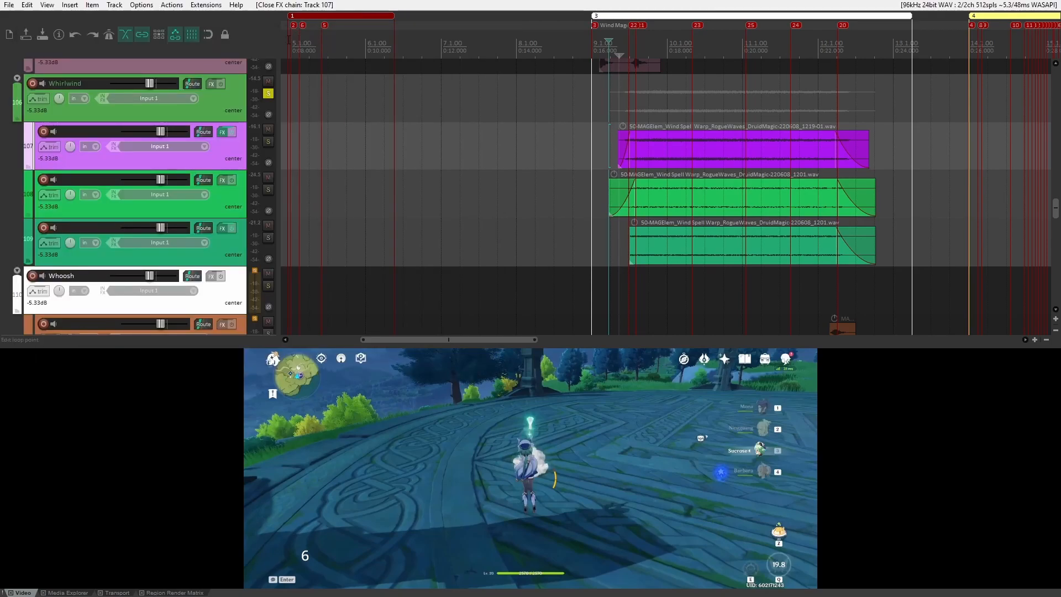
- Audition the Whirlwind group and review the Formant Filter and ReaEQ settings in track 107's effects chain
{"action": "left_click", "coordinate": [611, 106]}
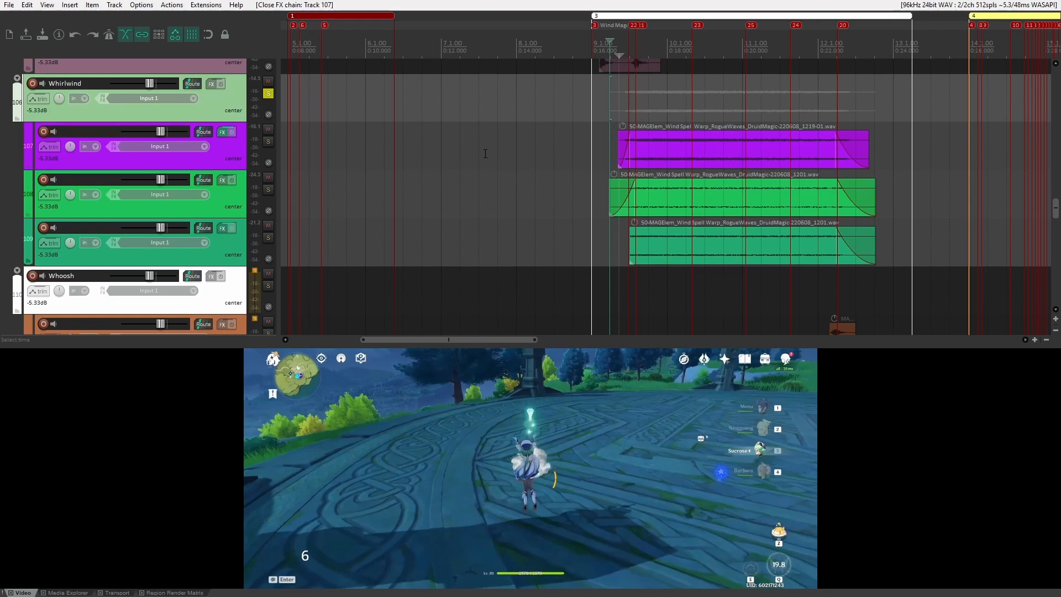
{"action": "key", "text": "space"}
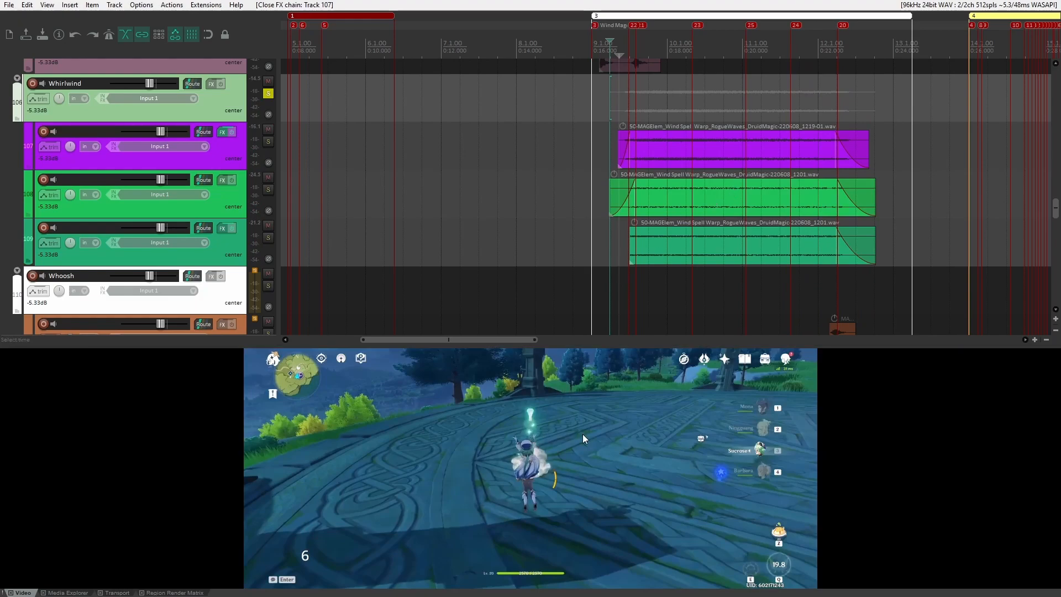
{"action": "left_click", "coordinate": [223, 133]}
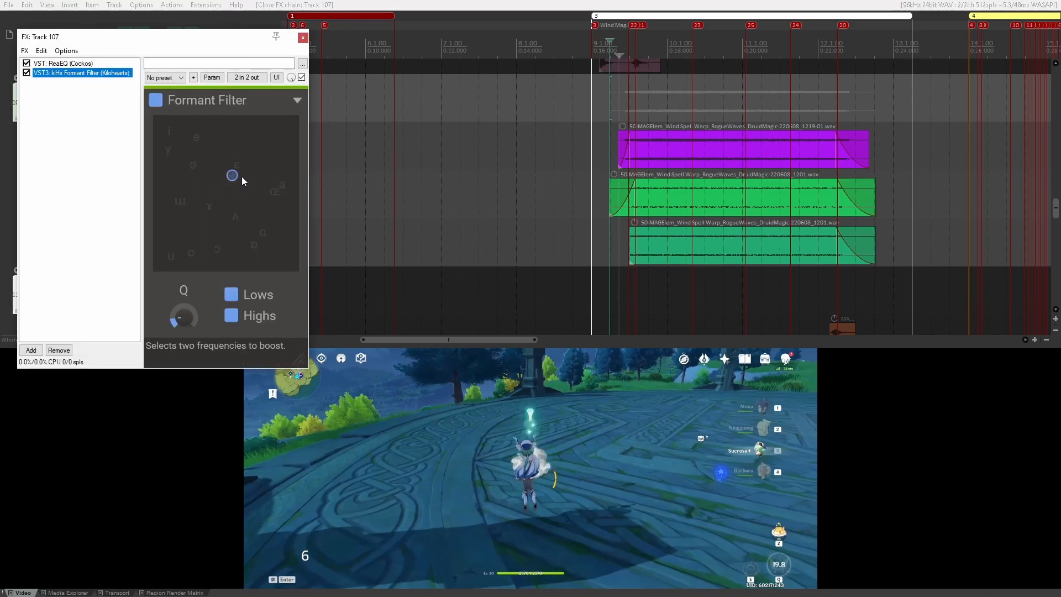
{"action": "left_click", "coordinate": [80, 65]}
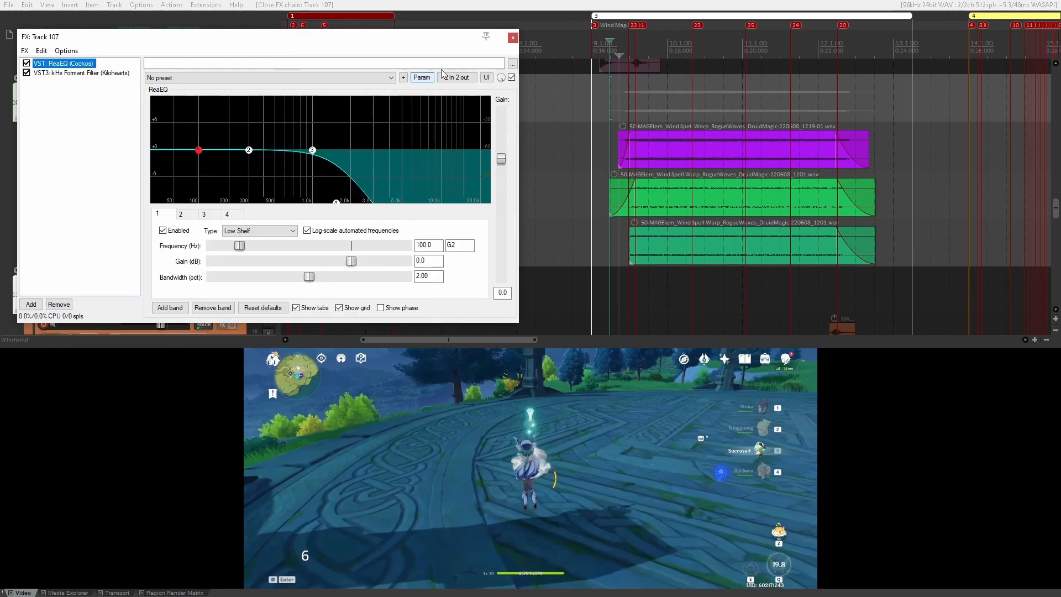
{"action": "left_click", "coordinate": [513, 38]}
- Switch the solo to the Whoosh folder track and audition all its layers together from the start
{"action": "scroll", "coordinate": [268, 142], "scroll_direction": "down", "scroll_amount": 3}
{"action": "left_click", "coordinate": [268, 142]}
{"action": "scroll", "coordinate": [202, 167], "scroll_direction": "up", "scroll_amount": 4}
{"action": "scroll", "coordinate": [237, 200], "scroll_direction": "down", "scroll_amount": 5}
{"action": "left_click", "coordinate": [607, 199]}
{"action": "key", "text": "space"}
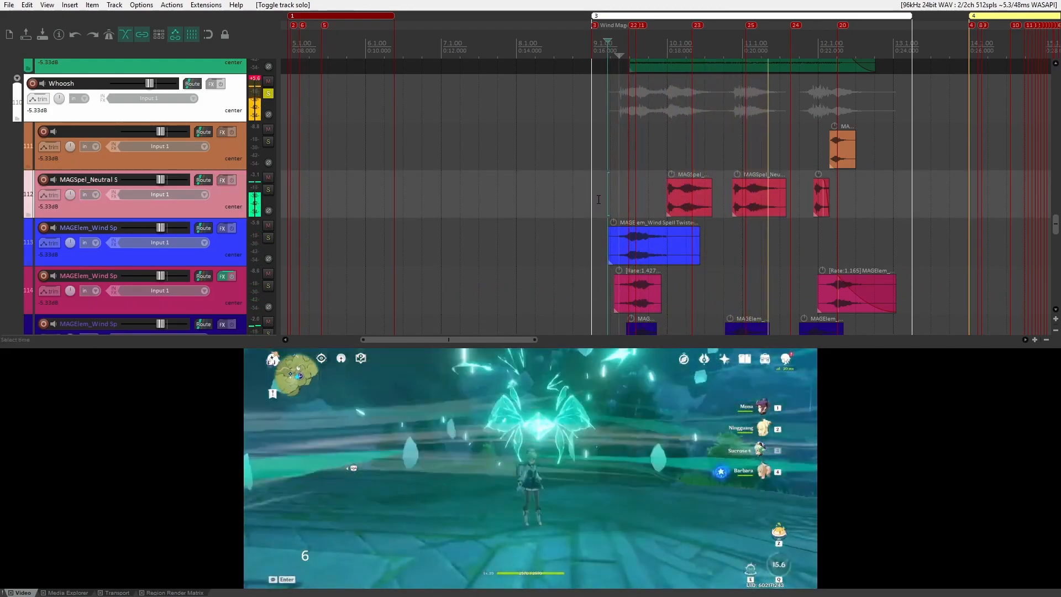
- Solo track 111 within the Whoosh group and audition its single clip from just before its start
{"action": "left_click", "coordinate": [268, 141]}
{"action": "left_click", "coordinate": [828, 113]}
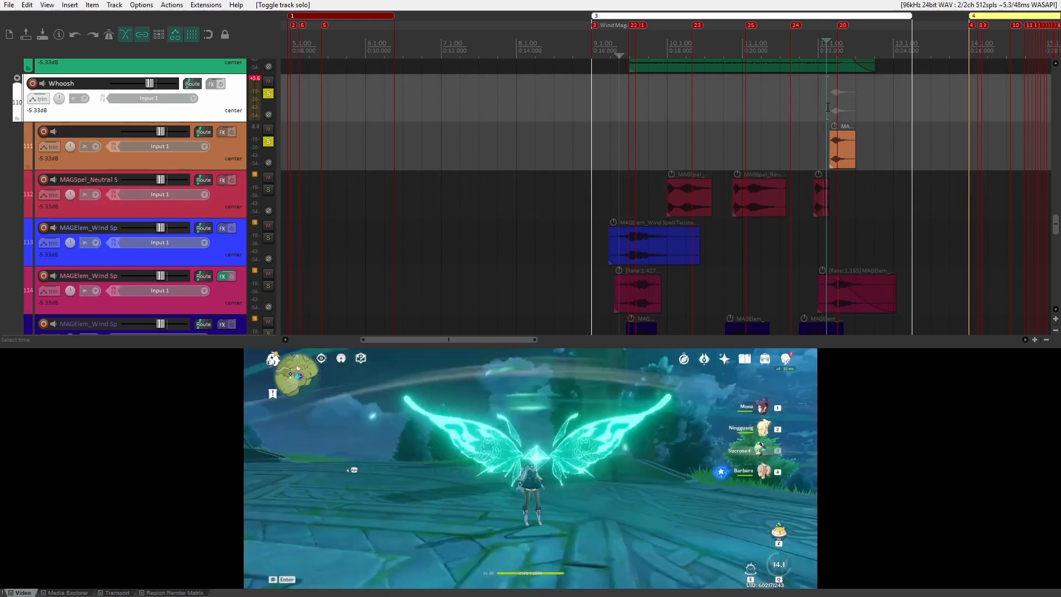
{"action": "key", "text": "space"}
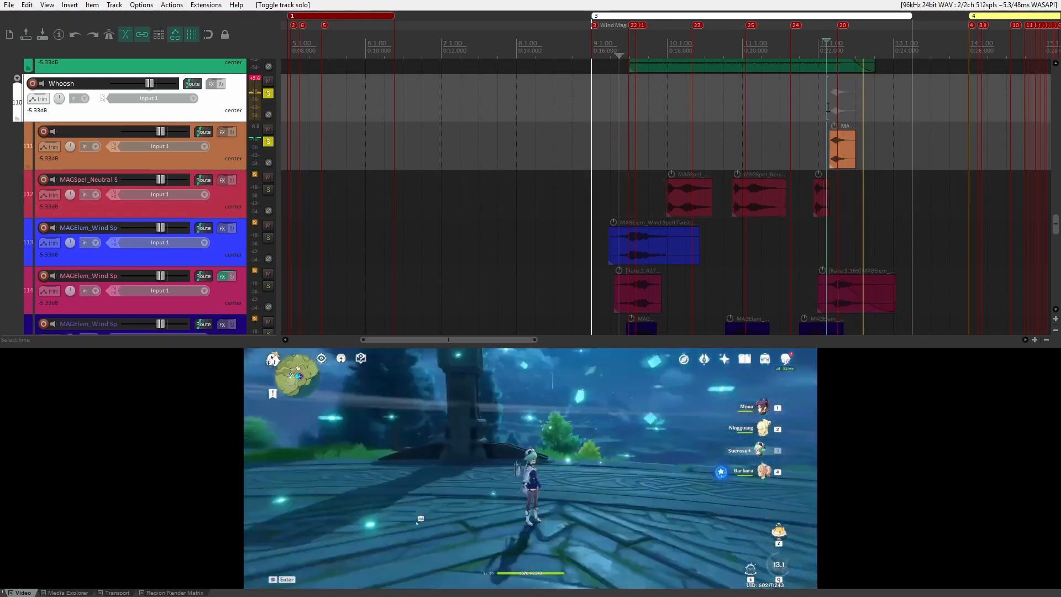
{"action": "key", "text": "space"}
{"action": "left_click", "coordinate": [836, 110]}
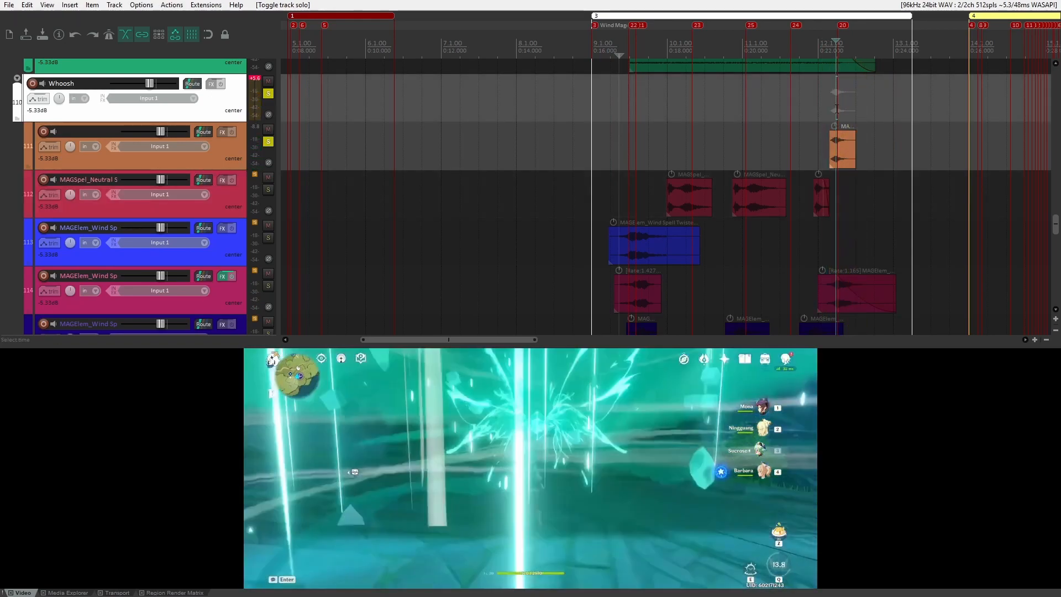
- Switch the solo from track 111 to track 112 and audition its first Neutral Spell Wand Swish clip
{"action": "left_click", "coordinate": [268, 142]}
{"action": "left_click", "coordinate": [268, 190]}
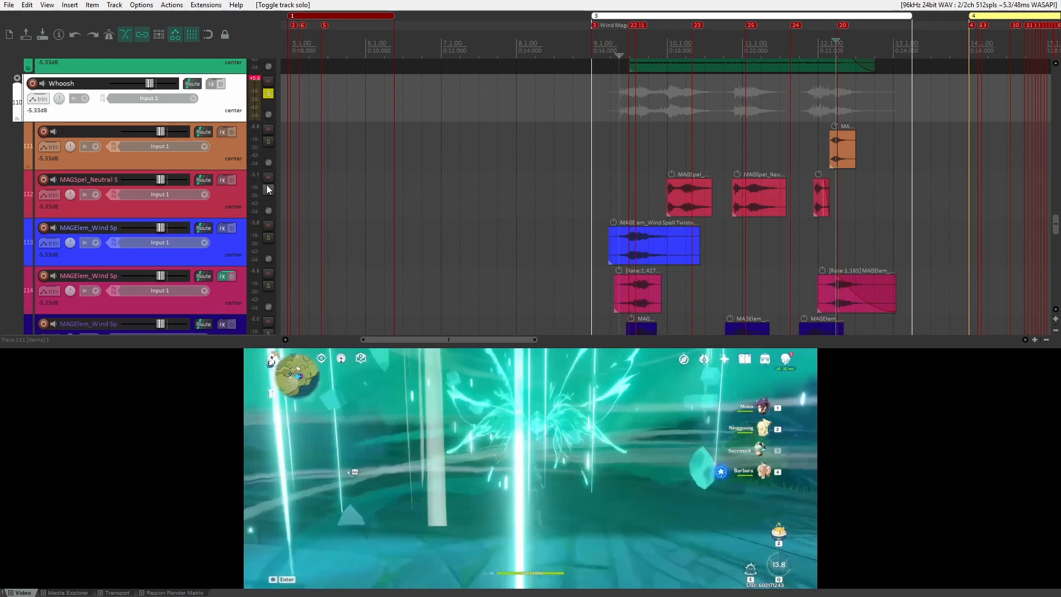
{"action": "left_click", "coordinate": [656, 162]}
{"action": "scroll", "coordinate": [656, 162], "scroll_direction": "up", "scroll_amount": 3}
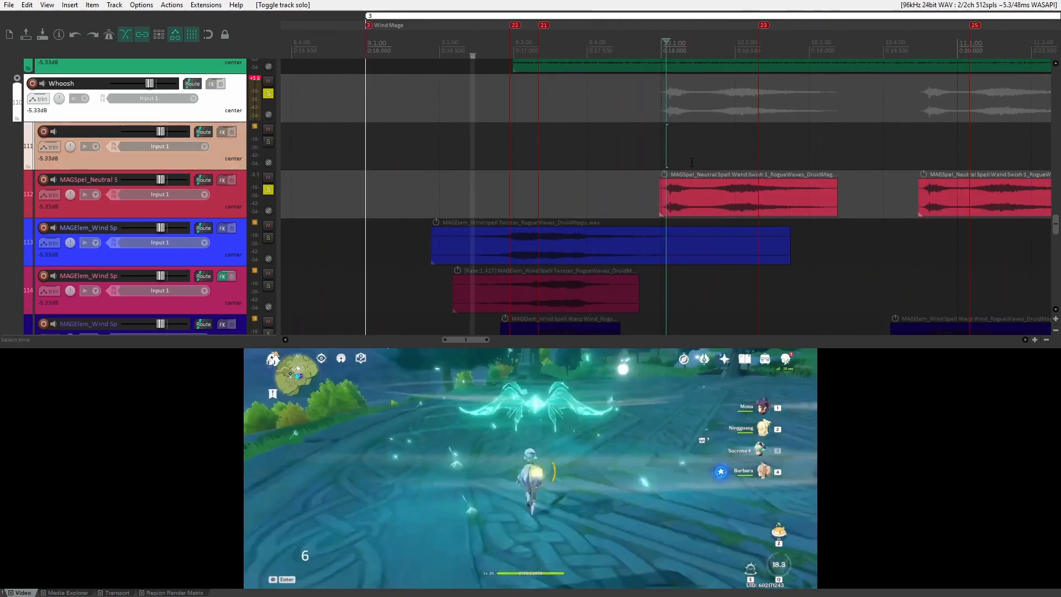
{"action": "key", "text": "space"}
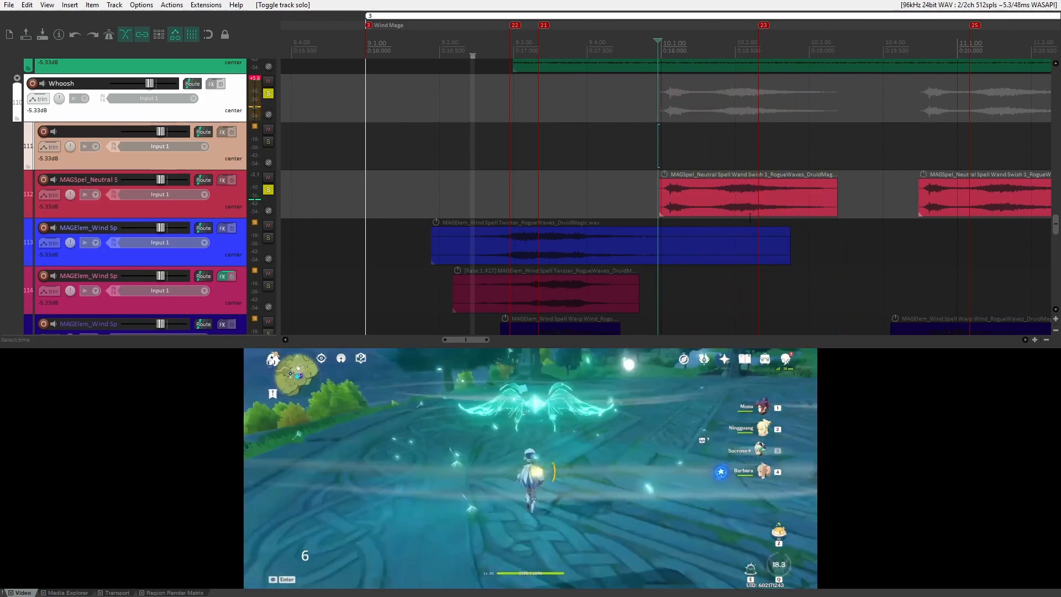
{"action": "left_click", "coordinate": [677, 157]}
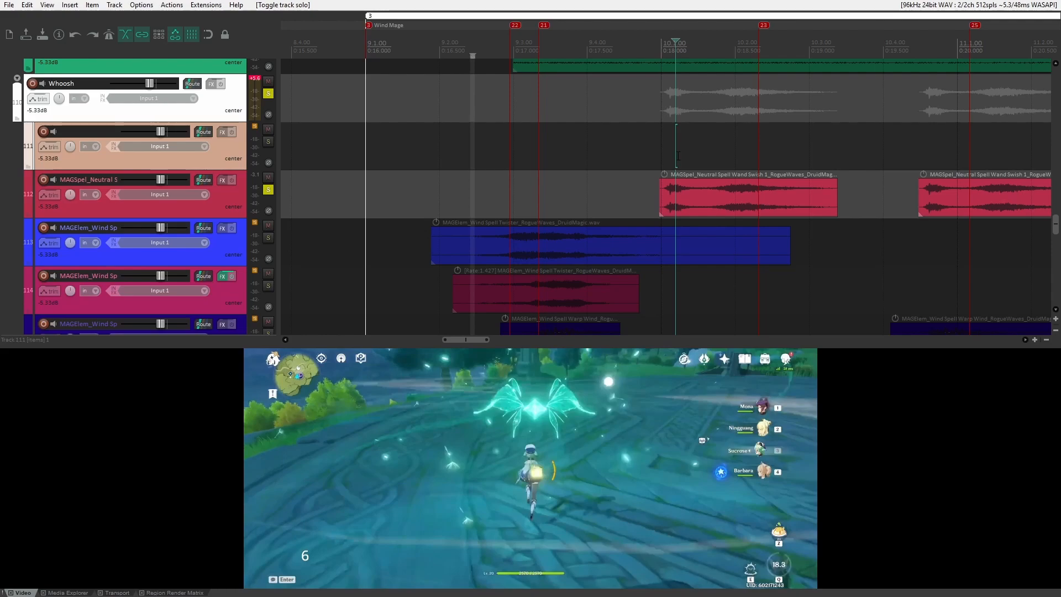
- Audition the Wand Swish clips on track 112 one after another, each from near its start
{"action": "scroll", "coordinate": [681, 164], "scroll_direction": "down", "scroll_amount": 3}
{"action": "left_click", "coordinate": [661, 157]}
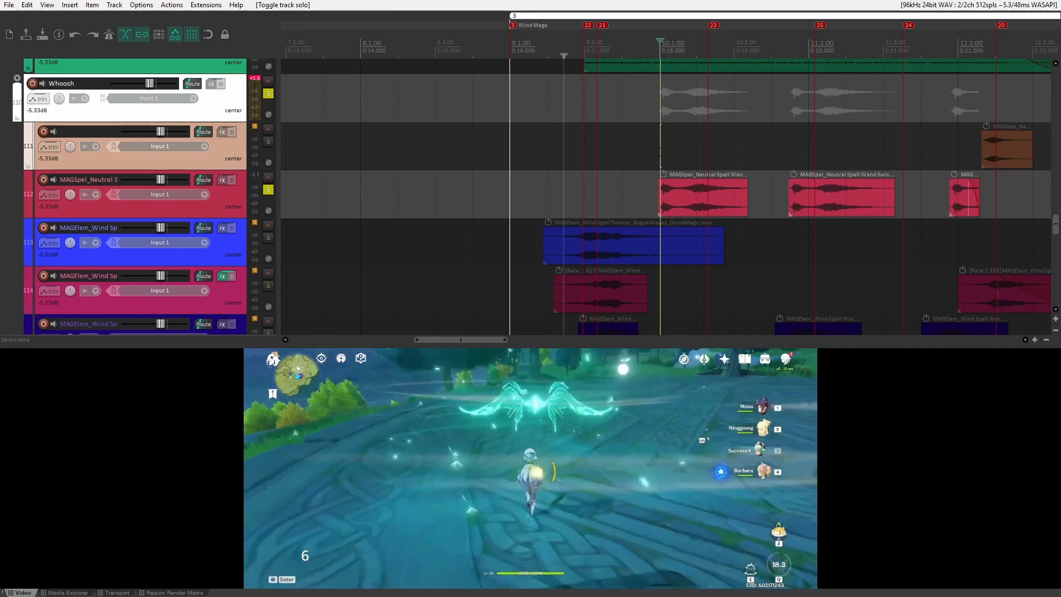
{"action": "key", "text": "space"}
{"action": "key", "text": "space"}
{"action": "left_click", "coordinate": [798, 165]}
{"action": "key", "text": "space"}
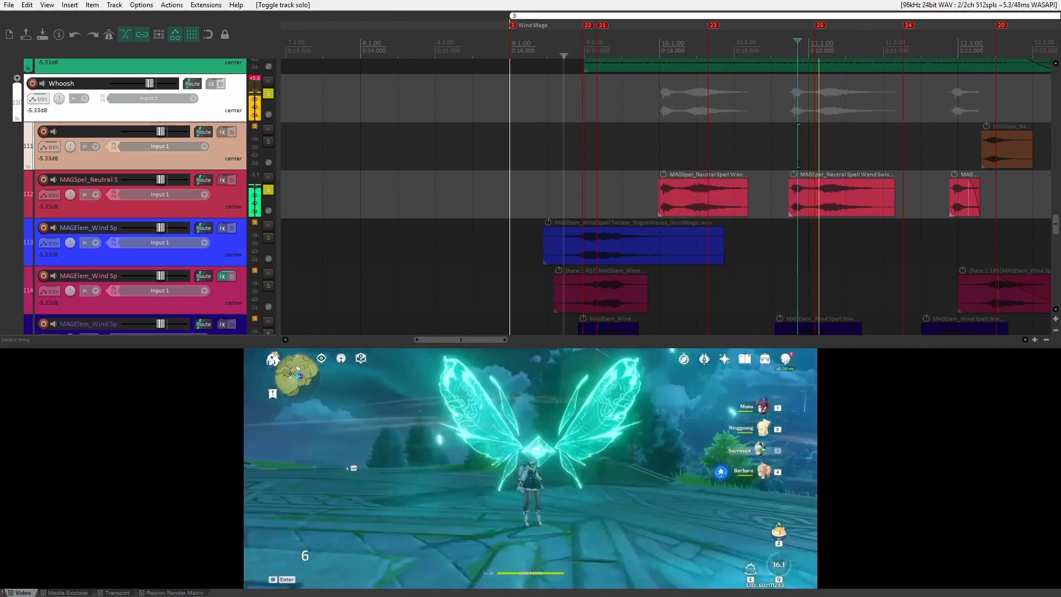
{"action": "key", "text": "space"}
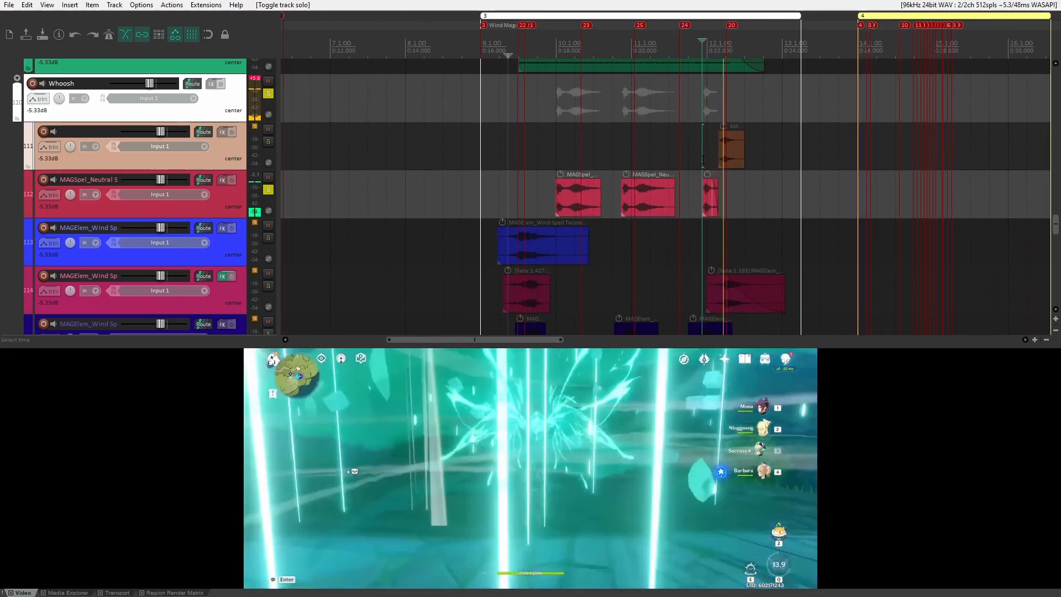
- Switch the solo to track 113 and audition its Wind Spell Twister clip from near its start
{"action": "left_click", "coordinate": [269, 237]}
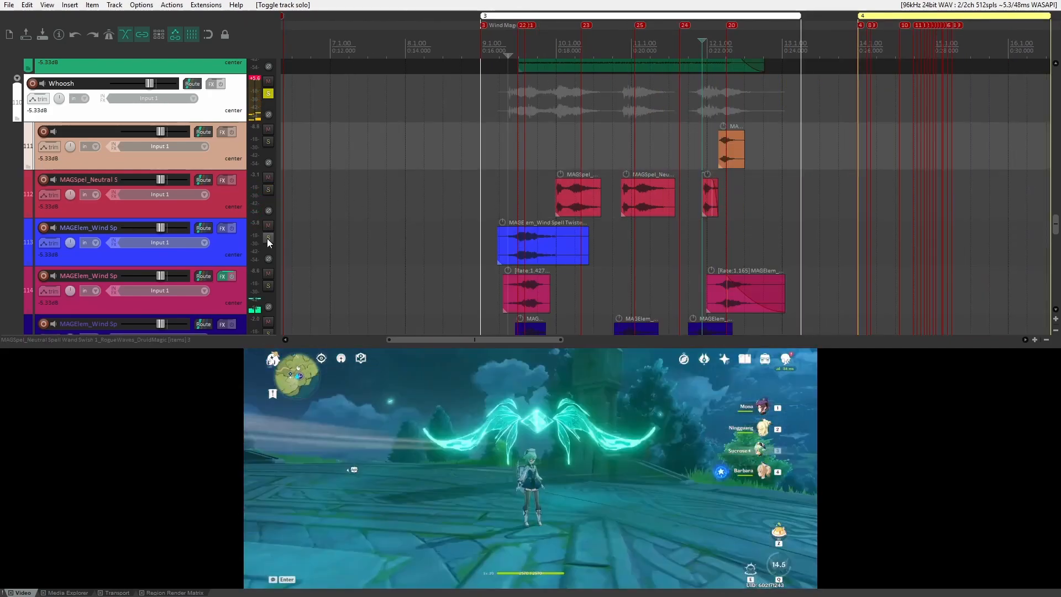
{"action": "left_click", "coordinate": [503, 203]}
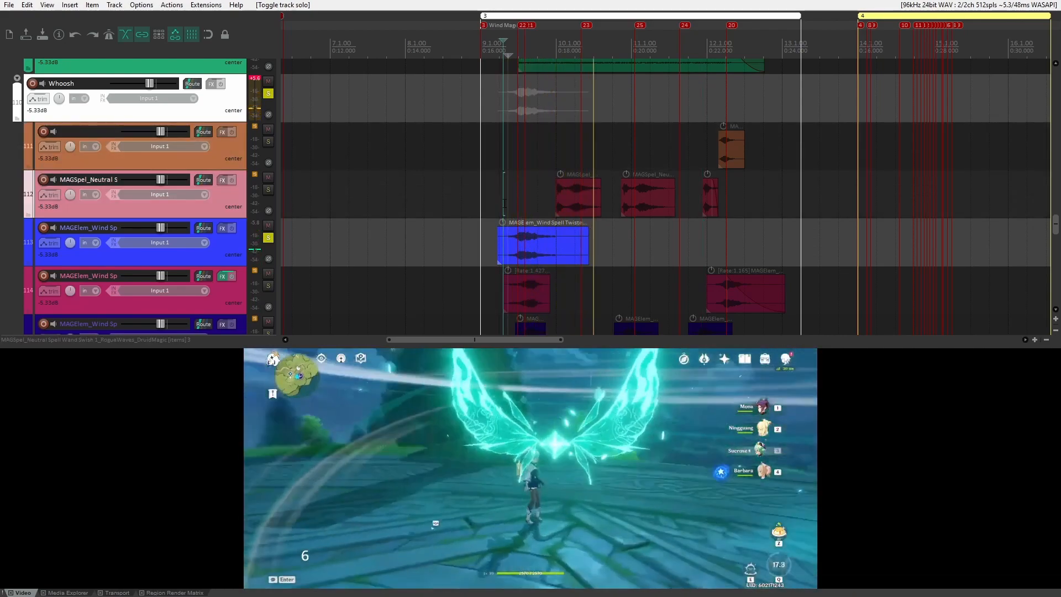
{"action": "scroll", "coordinate": [524, 204], "scroll_direction": "up", "scroll_amount": 2}
{"action": "left_click", "coordinate": [674, 206]}
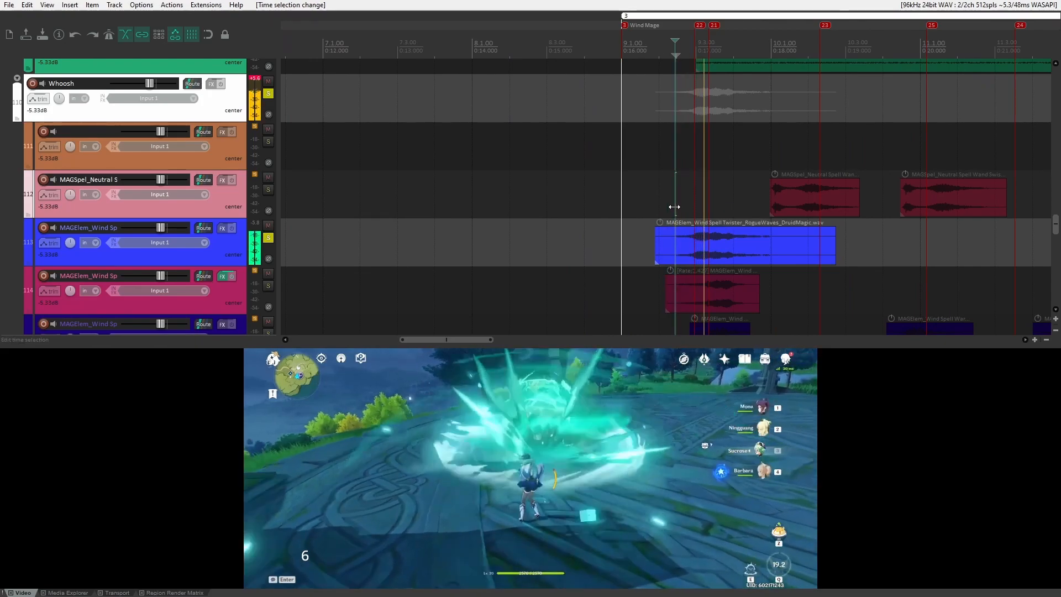
{"action": "key", "text": "space"}
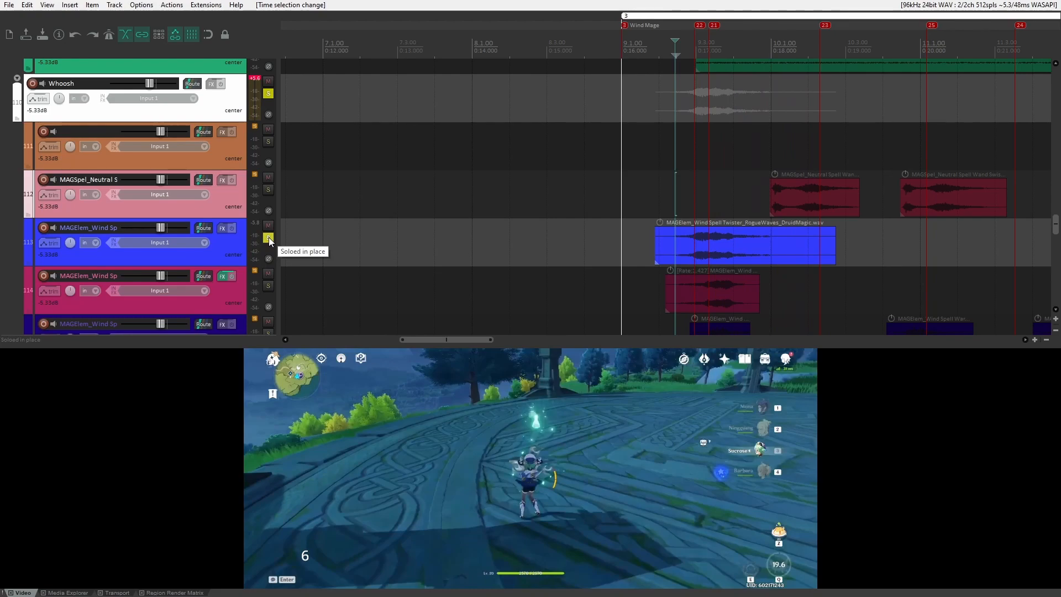
- Switch the solo to track 114, audition its first clip and review the track's effects chain
{"action": "left_click", "coordinate": [268, 237]}
{"action": "left_click", "coordinate": [268, 285]}
{"action": "left_click", "coordinate": [655, 292]}
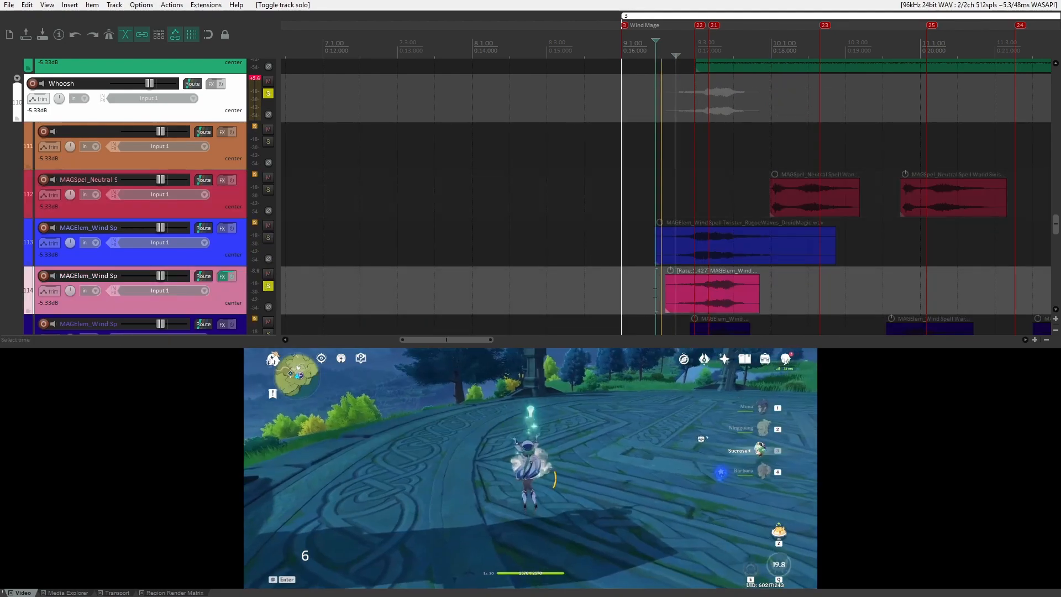
{"action": "key", "text": "space"}
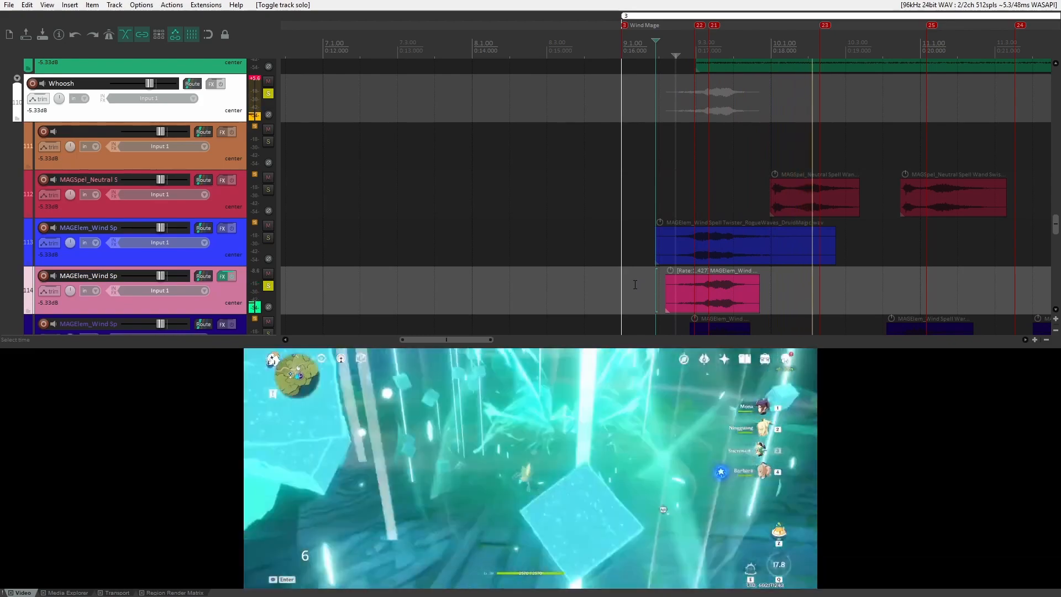
{"action": "left_click", "coordinate": [222, 276]}
{"action": "left_click", "coordinate": [269, 38]}
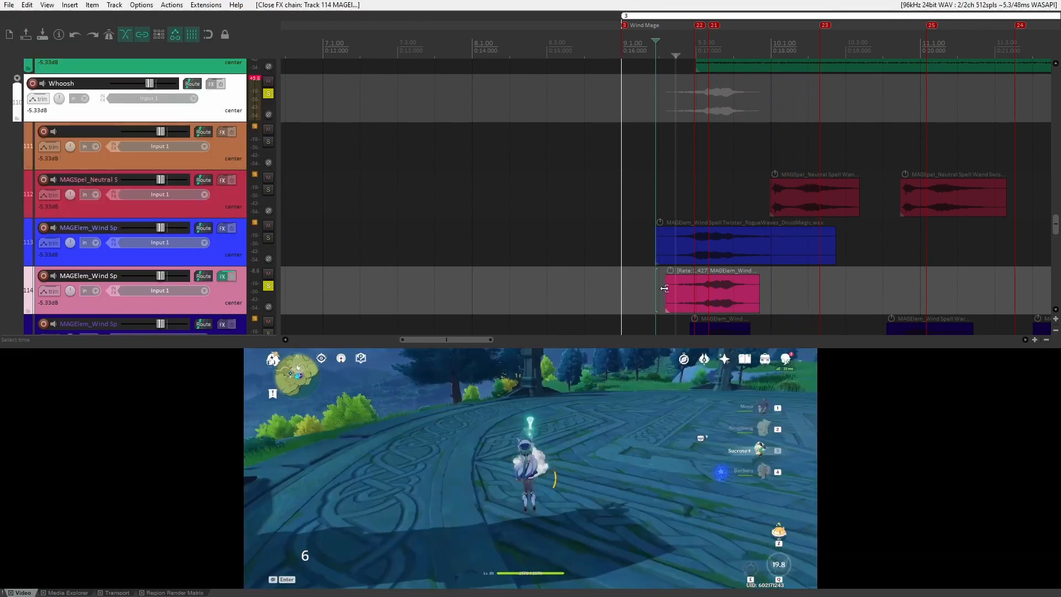
{"action": "left_click", "coordinate": [678, 297]}
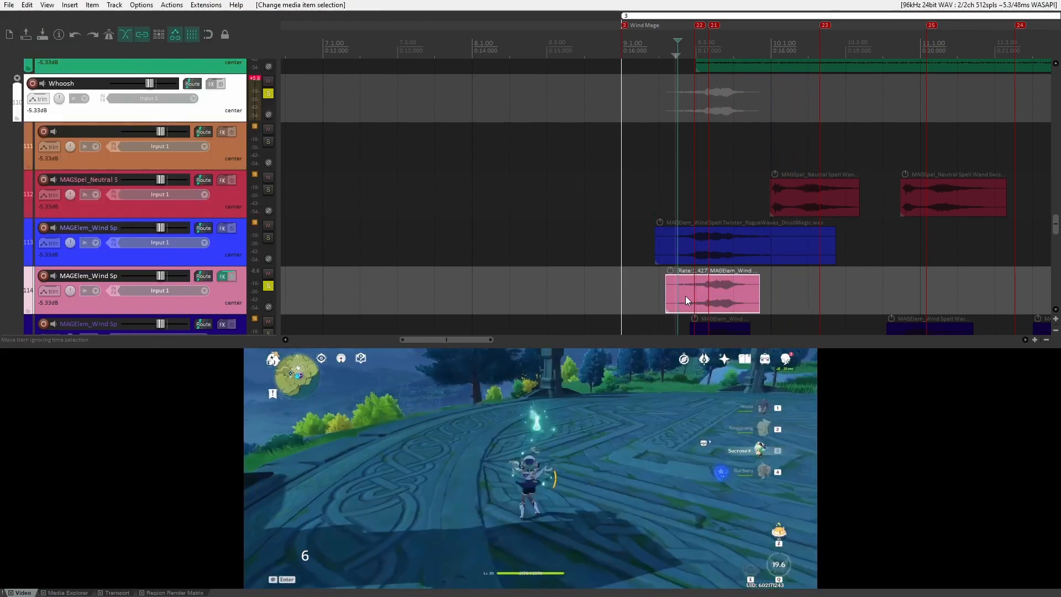
- Switch the solo to track 115 and audition its three Wind Spell Warp Wind clips in turn
{"action": "left_click", "coordinate": [269, 283]}
{"action": "scroll", "coordinate": [225, 287], "scroll_direction": "down", "scroll_amount": 1}
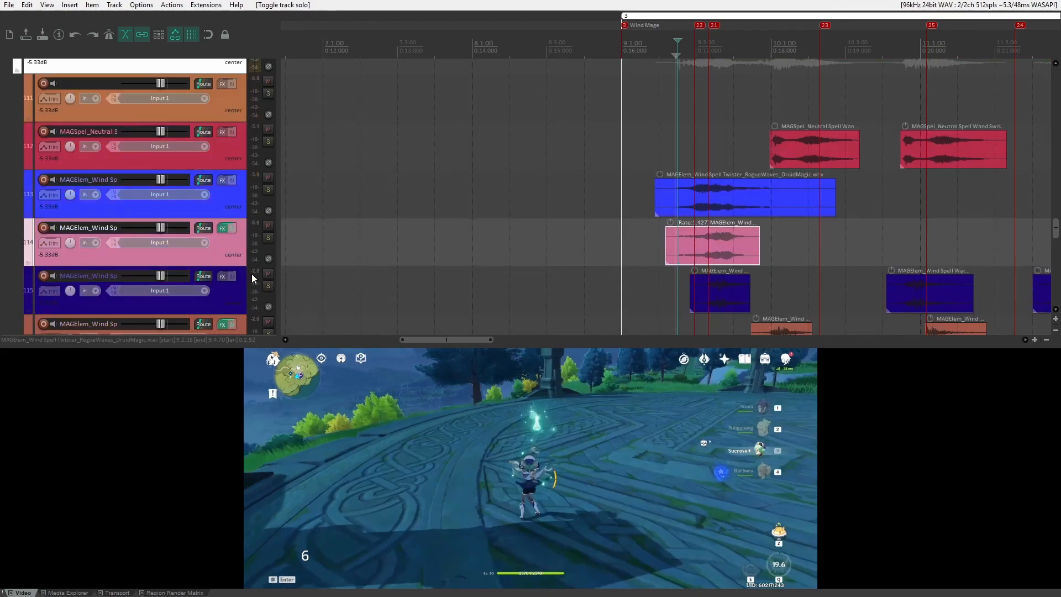
{"action": "left_click", "coordinate": [268, 286]}
{"action": "left_click", "coordinate": [679, 299]}
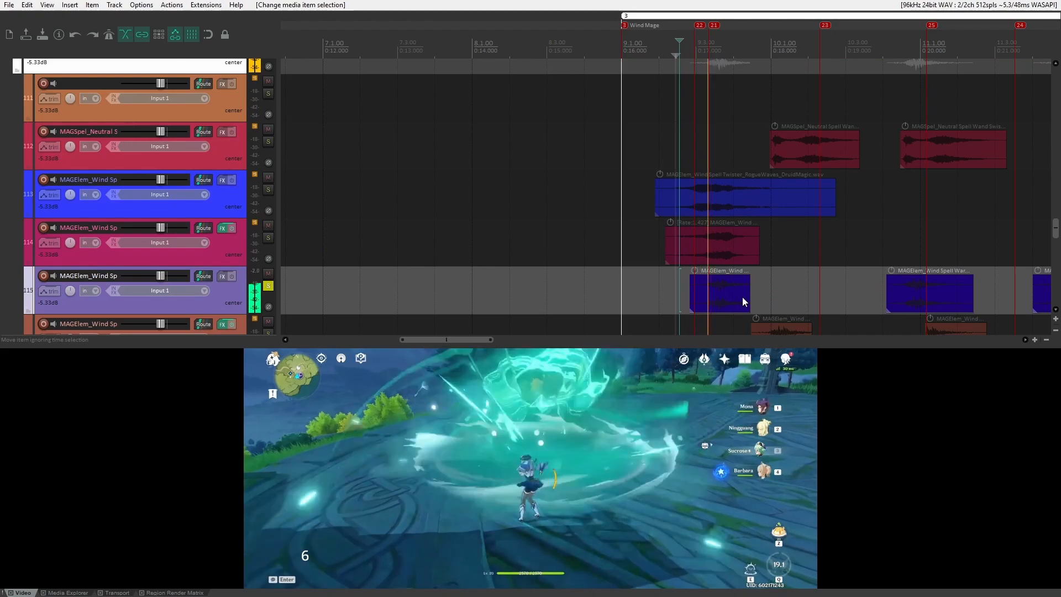
{"action": "scroll", "coordinate": [742, 297], "scroll_direction": "down", "scroll_amount": 2}
{"action": "left_click", "coordinate": [757, 243]}
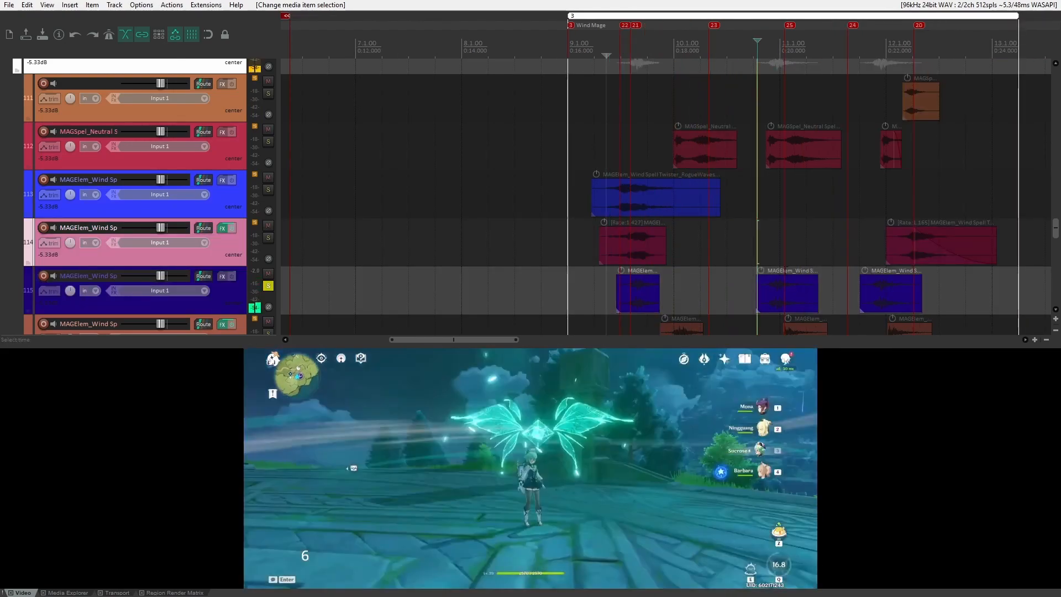
{"action": "left_click", "coordinate": [866, 249]}
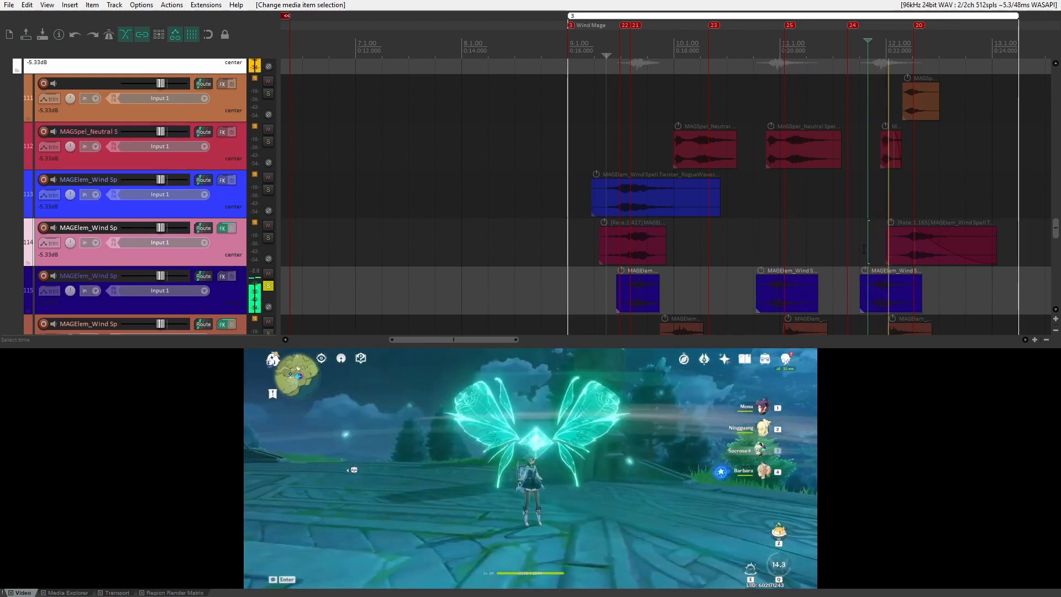
- Switch the solo to track 116, audition its clips and review the track's effects chain
{"action": "scroll", "coordinate": [246, 247], "scroll_direction": "down", "scroll_amount": 1}
{"action": "left_click", "coordinate": [268, 238]}
{"action": "scroll", "coordinate": [237, 254], "scroll_direction": "down", "scroll_amount": 1}
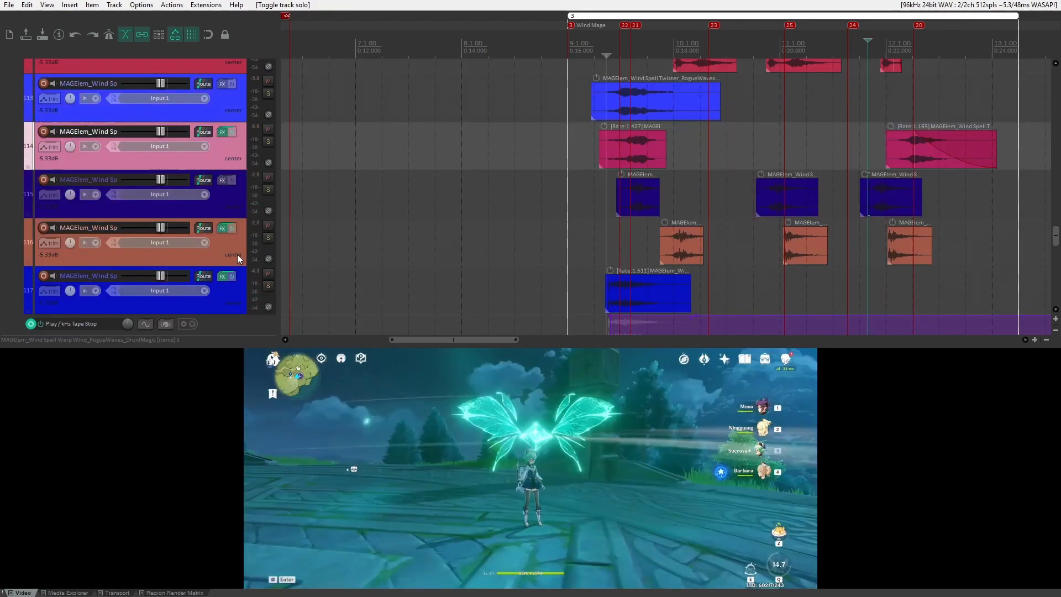
{"action": "left_click", "coordinate": [259, 242]}
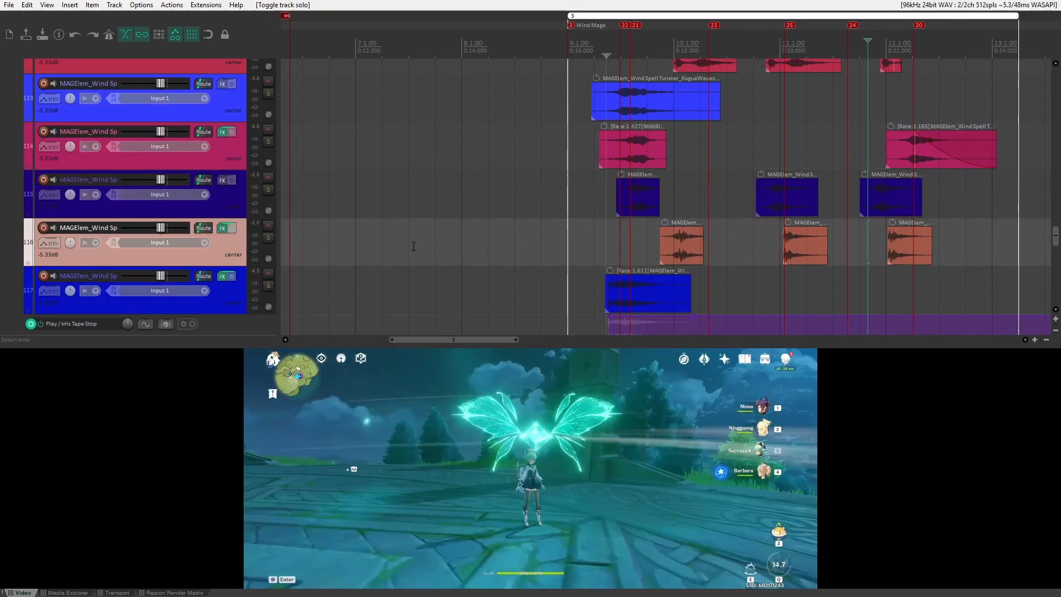
{"action": "left_click", "coordinate": [268, 238]}
{"action": "left_click", "coordinate": [667, 210]}
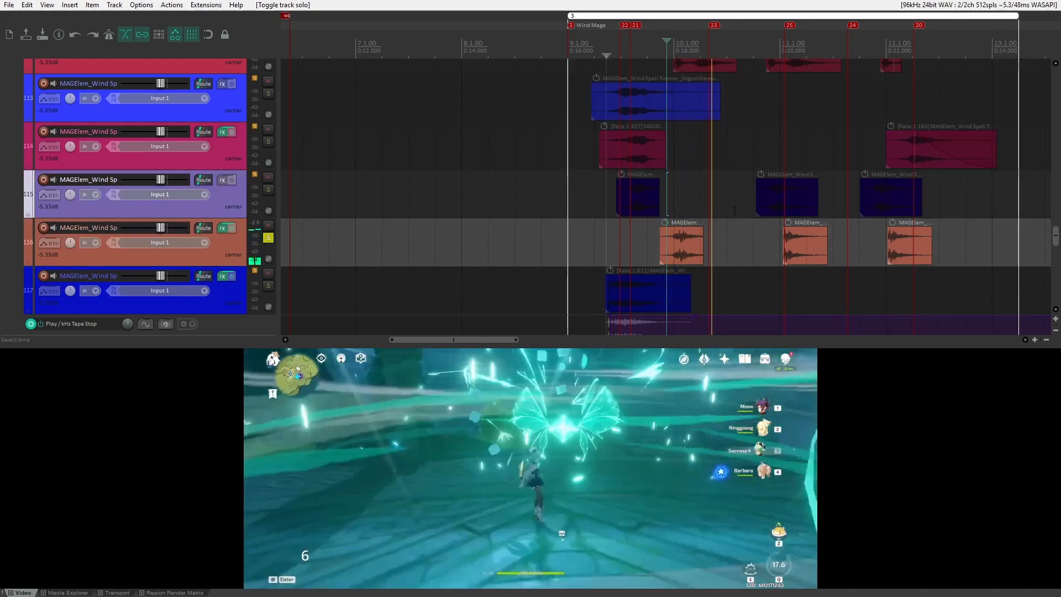
{"action": "left_click", "coordinate": [629, 238]}
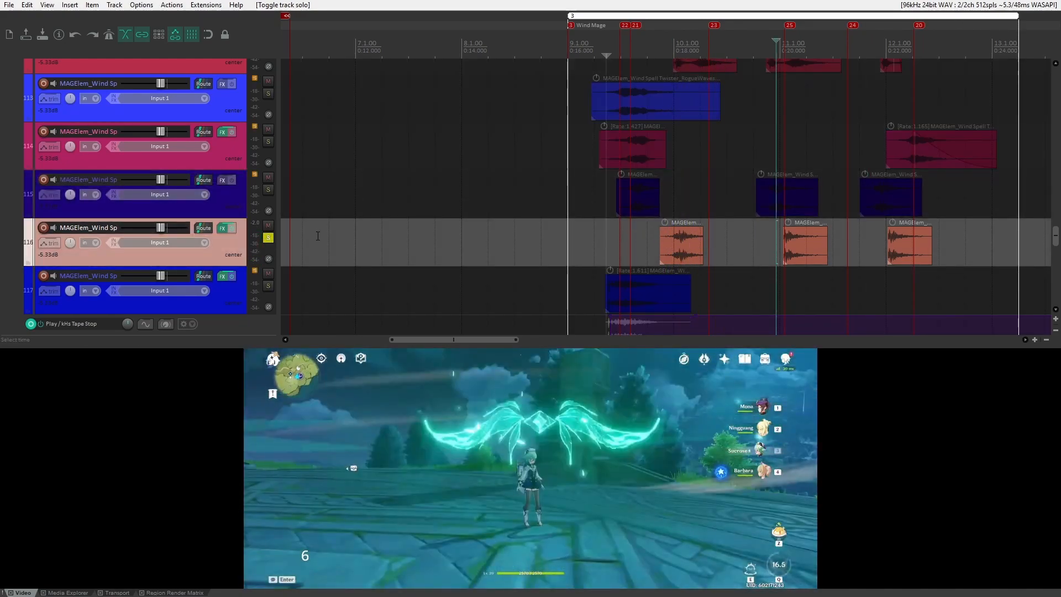
{"action": "left_click", "coordinate": [221, 228]}
{"action": "key", "text": "Escape"}
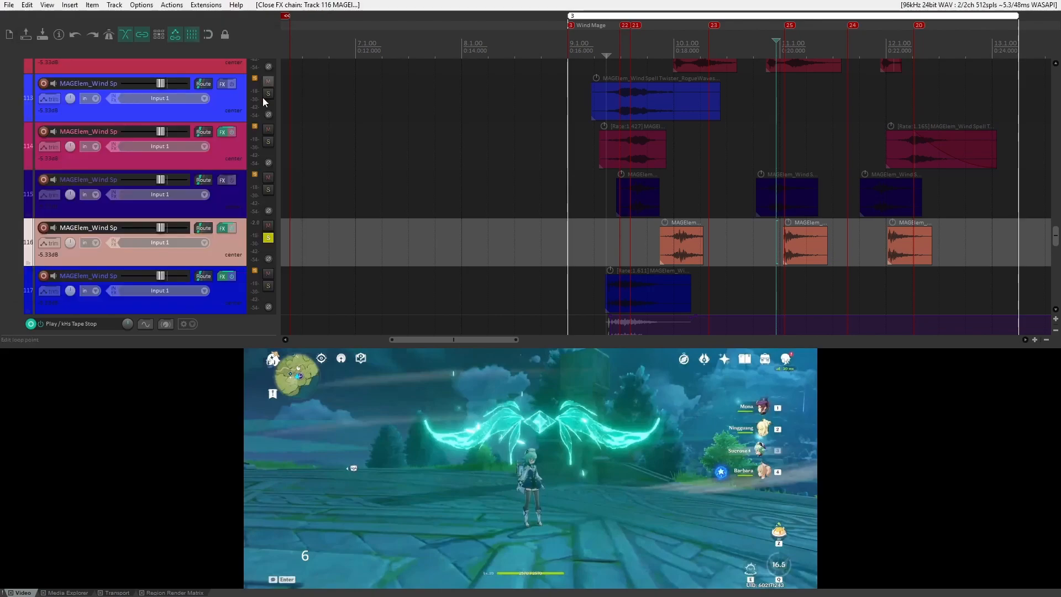
- Switch the solo to track 117 and audition its Wind Spell Tornado clip from just before its start
{"action": "scroll", "coordinate": [235, 183], "scroll_direction": "down", "scroll_amount": 1}
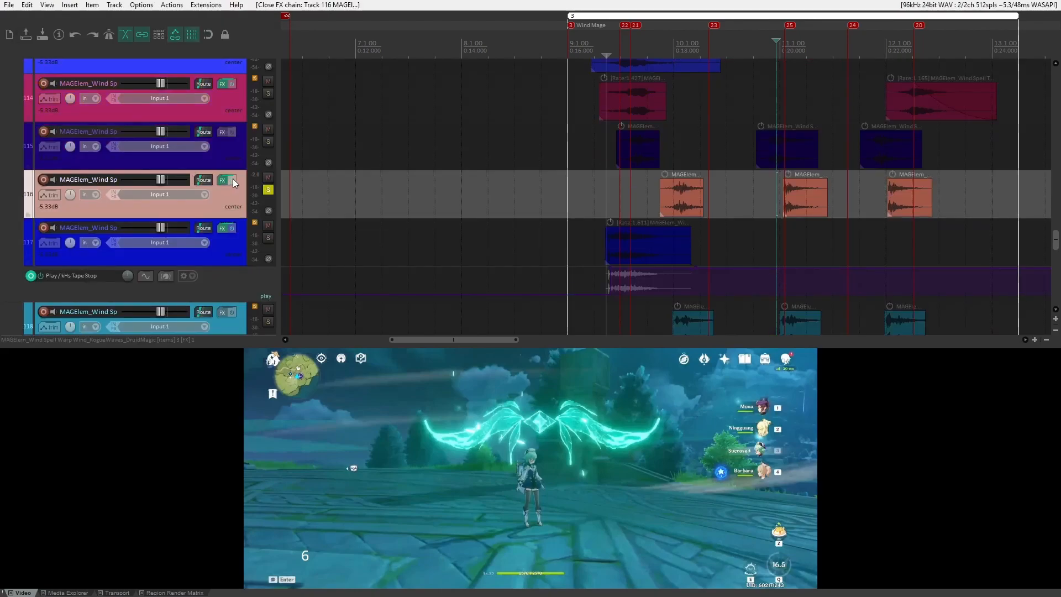
{"action": "left_click", "coordinate": [268, 190]}
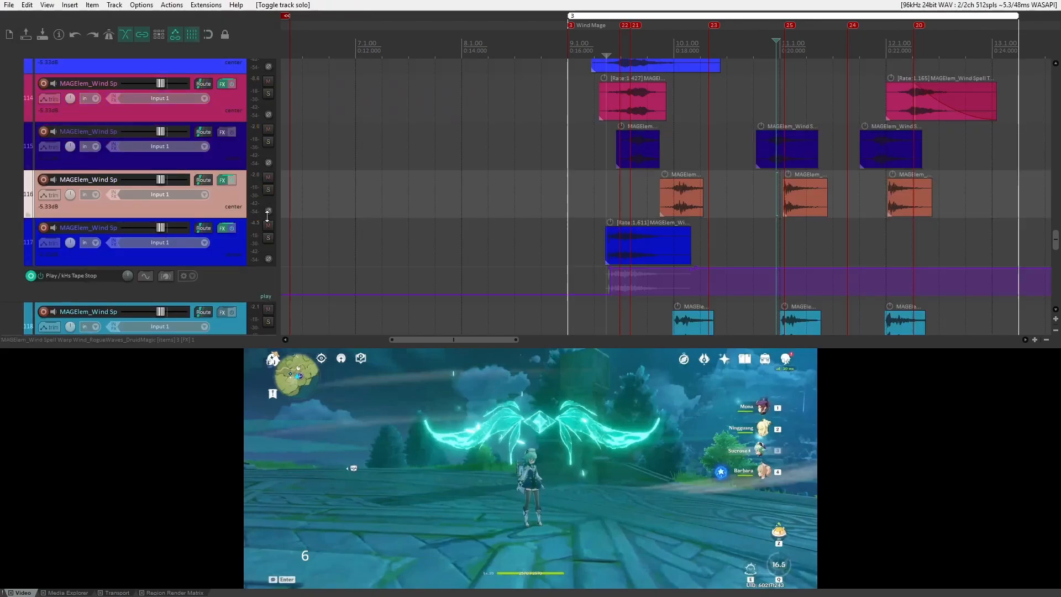
{"action": "left_click", "coordinate": [268, 238]}
{"action": "left_click", "coordinate": [603, 257]}
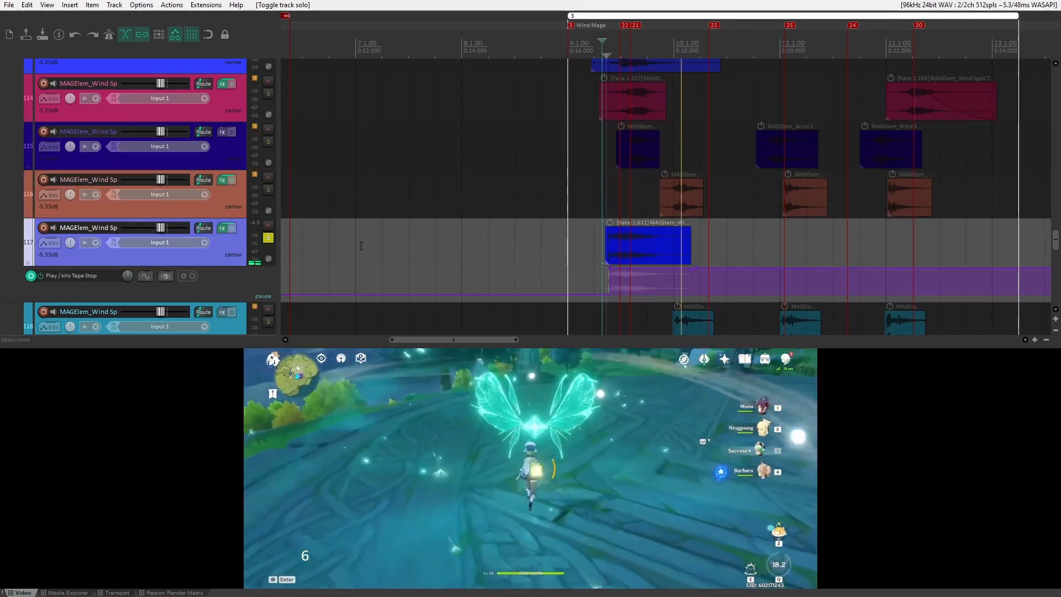
{"action": "key", "text": "space"}
- Review kHs Tape Stop in track 117's effects chain, toggle the track's effects and audition the clip again to compare
{"action": "left_click", "coordinate": [222, 229]}
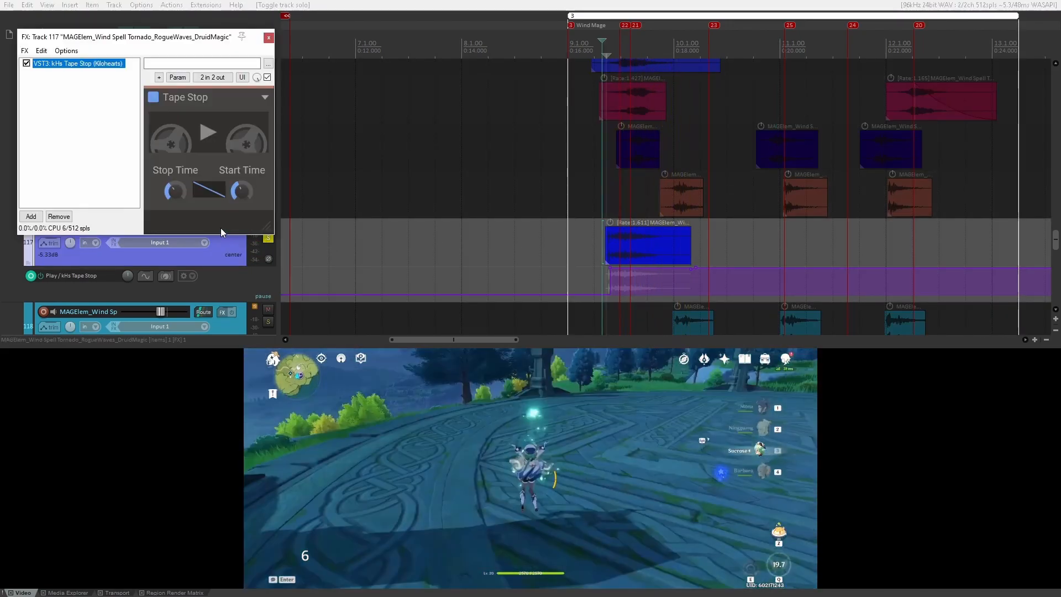
{"action": "left_click", "coordinate": [269, 39]}
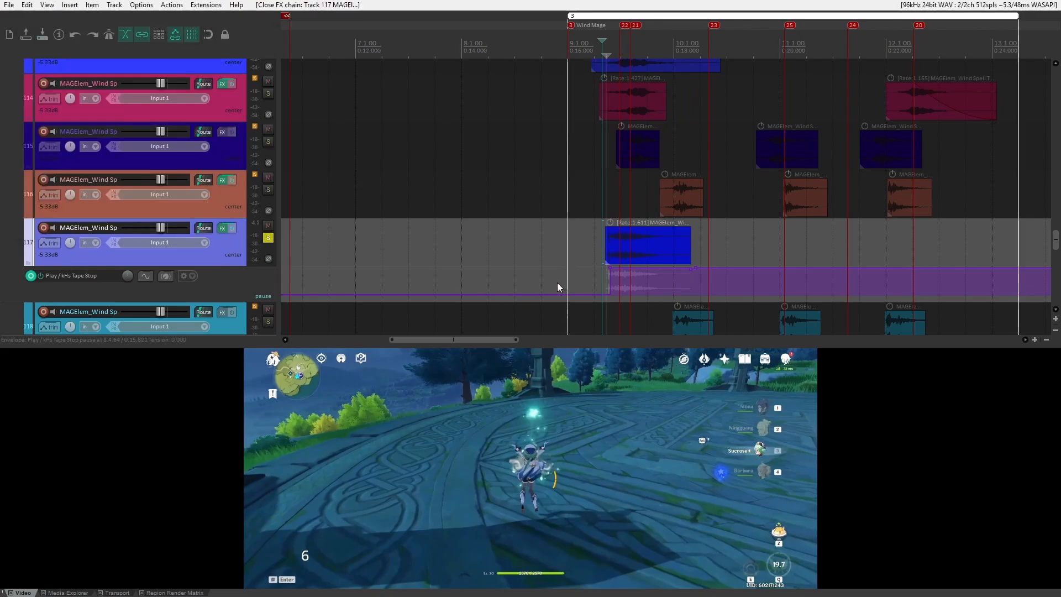
{"action": "left_click", "coordinate": [230, 228]}
{"action": "key", "text": "space"}
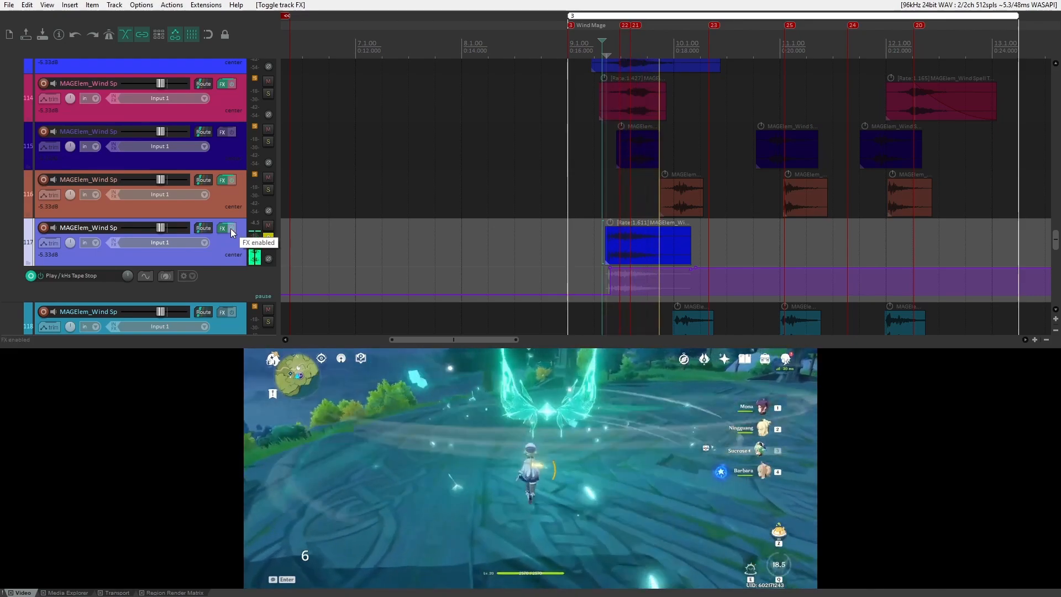
- Switch the solo to track 118 and audition its short wind clips, starting just before the first one
{"action": "scroll", "coordinate": [228, 247], "scroll_direction": "down", "scroll_amount": 1}
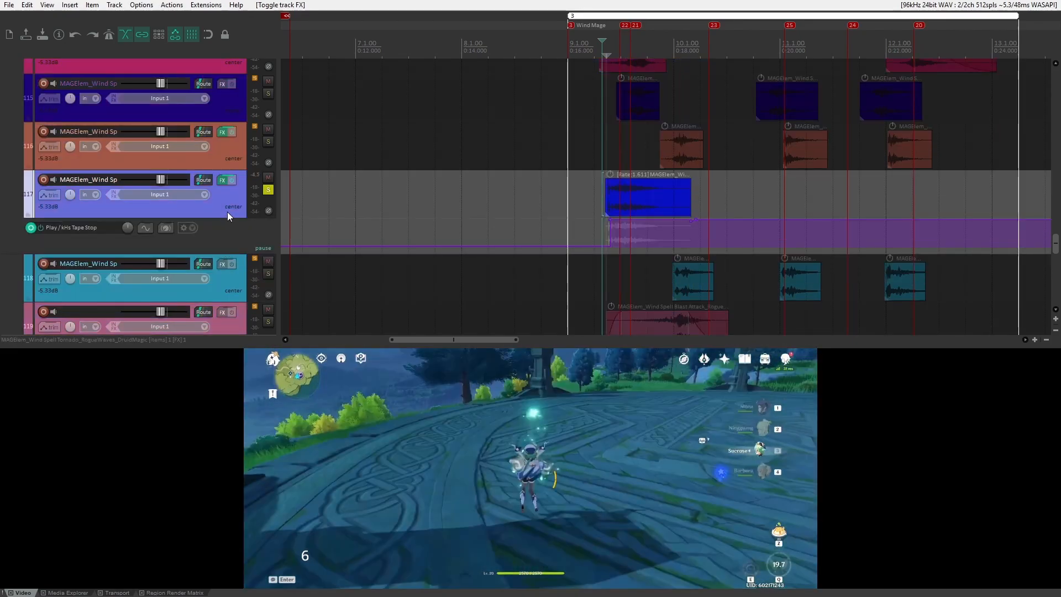
{"action": "left_click", "coordinate": [268, 189]}
{"action": "left_click", "coordinate": [268, 274]}
{"action": "left_click", "coordinate": [695, 282]}
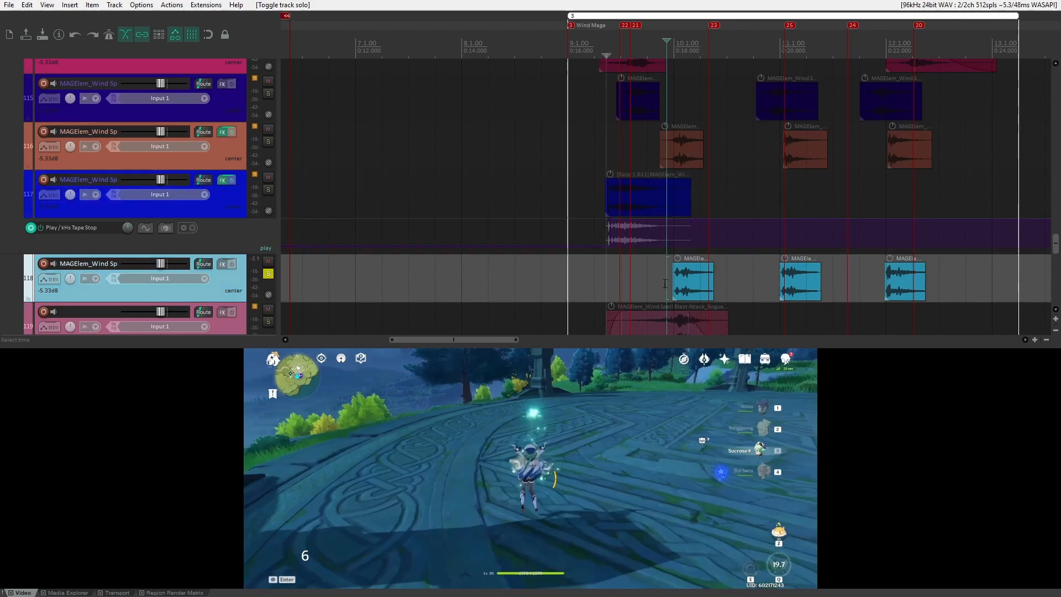
{"action": "scroll", "coordinate": [696, 283], "scroll_direction": "up", "scroll_amount": 2}
{"action": "key", "text": "space"}
{"action": "scroll", "coordinate": [732, 282], "scroll_direction": "down", "scroll_amount": 1}
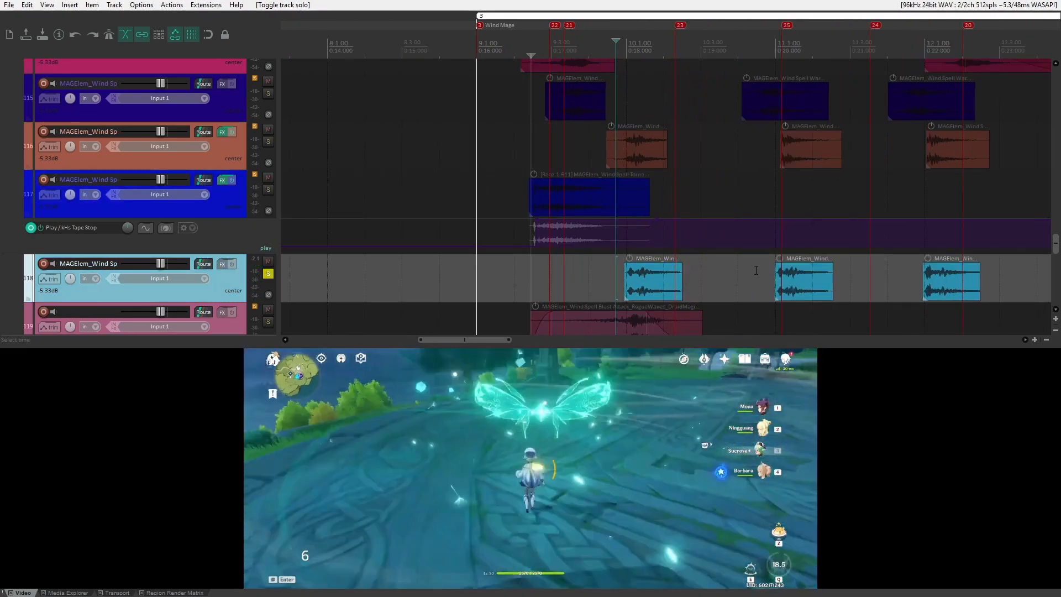
{"action": "scroll", "coordinate": [755, 270], "scroll_direction": "down", "scroll_amount": 1}
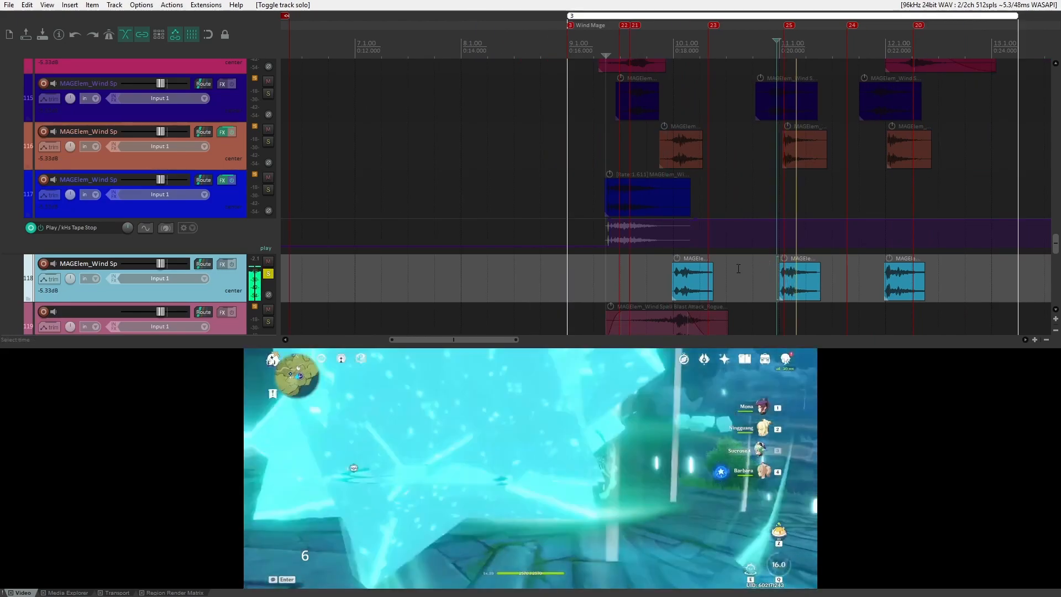
- Switch the solo from track 118 to track 119 and audition its Wind Spell Blast Attack clip from its start
{"action": "left_click", "coordinate": [268, 273]}
{"action": "scroll", "coordinate": [268, 273], "scroll_direction": "down", "scroll_amount": 1}
{"action": "left_click", "coordinate": [268, 274]}
{"action": "left_click", "coordinate": [604, 285]}
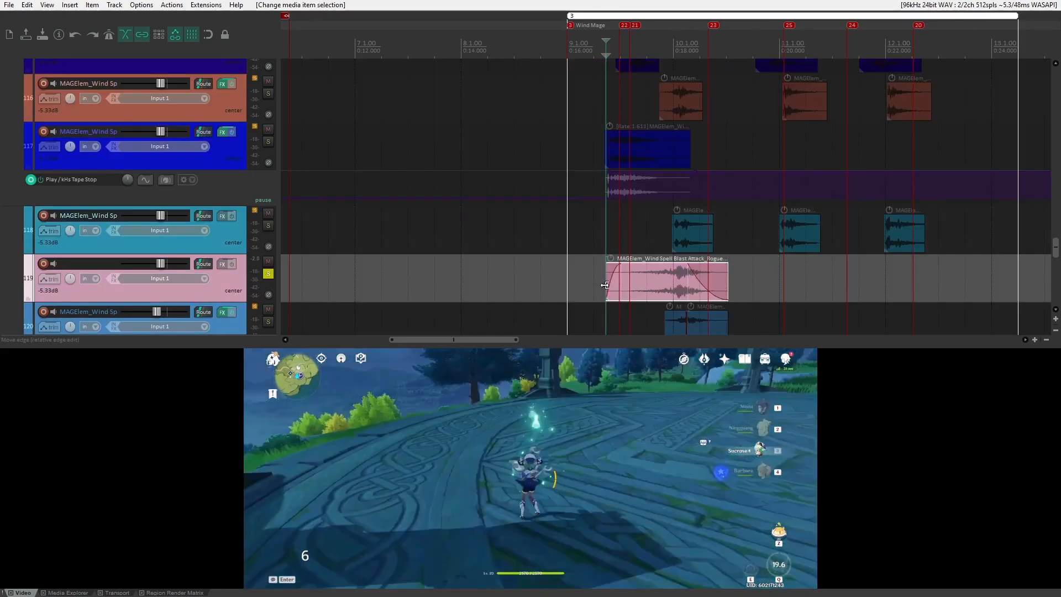
{"action": "key", "text": "space"}
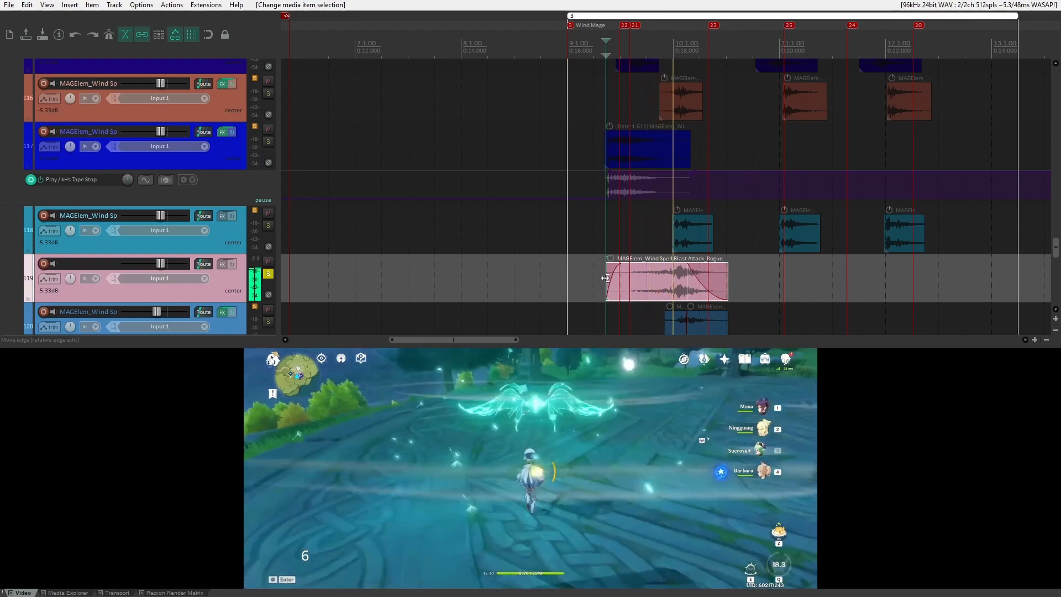
- Switch the solo to track 120 and audition its Wind Spell Sonicboom clips, starting just before the first one
{"action": "scroll", "coordinate": [604, 272], "scroll_direction": "down", "scroll_amount": 2}
{"action": "scroll", "coordinate": [583, 234], "scroll_direction": "down", "scroll_amount": 1}
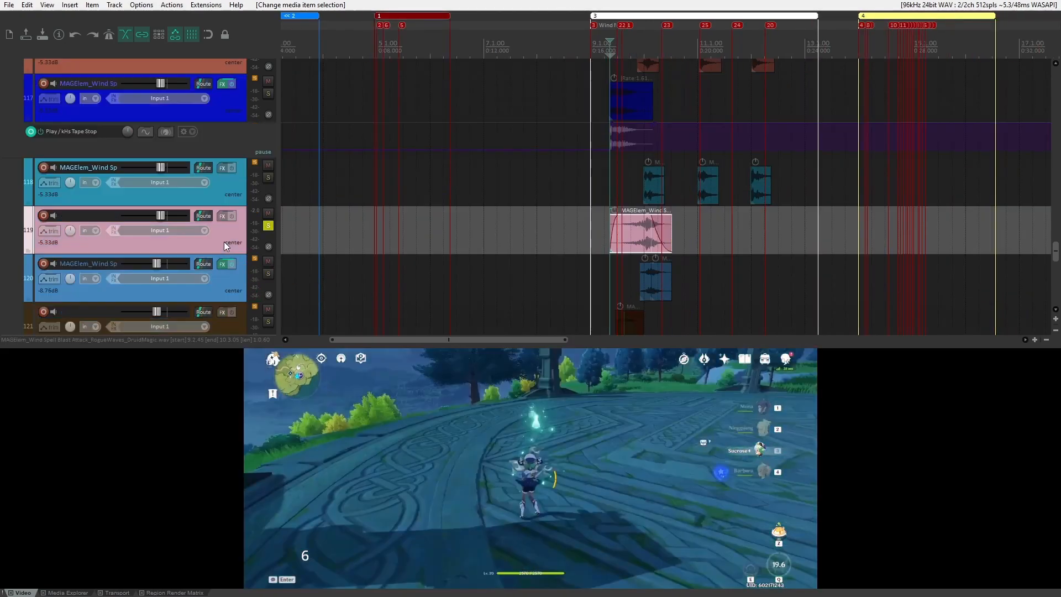
{"action": "left_click", "coordinate": [644, 230]}
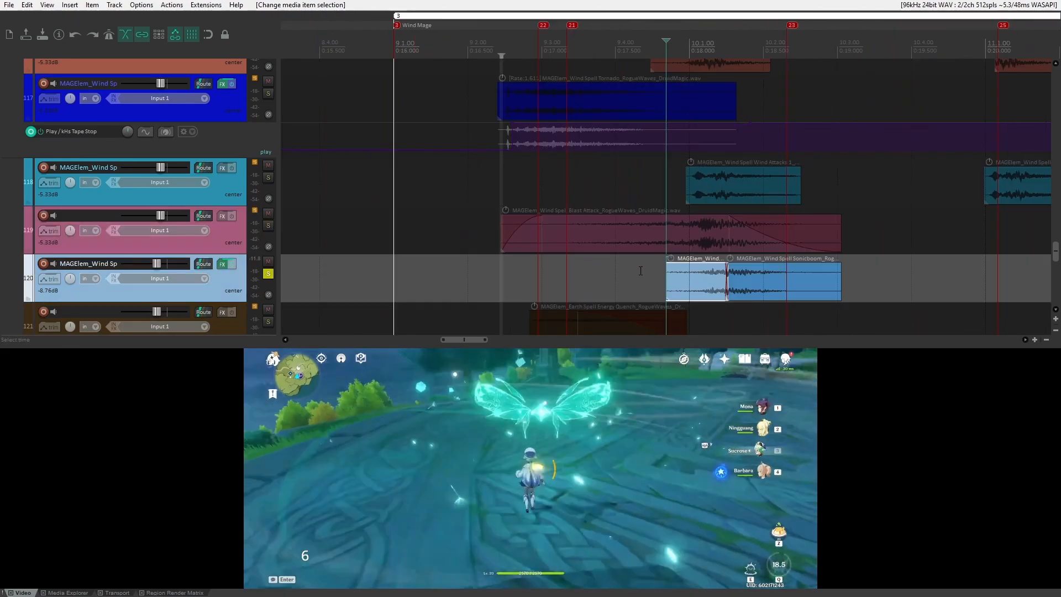
{"action": "left_click", "coordinate": [641, 271]}
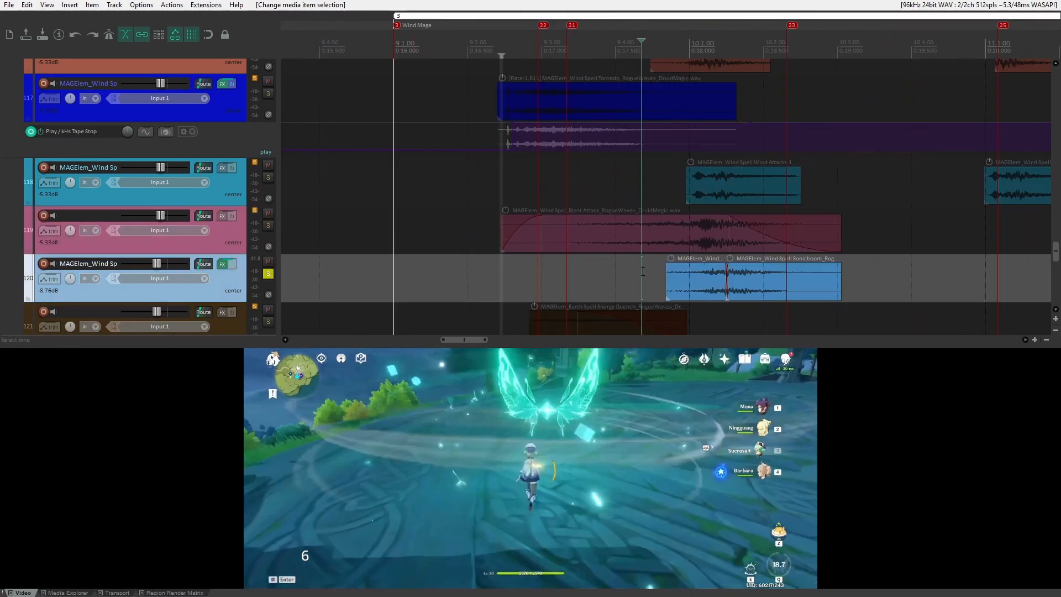
{"action": "key", "text": "space"}
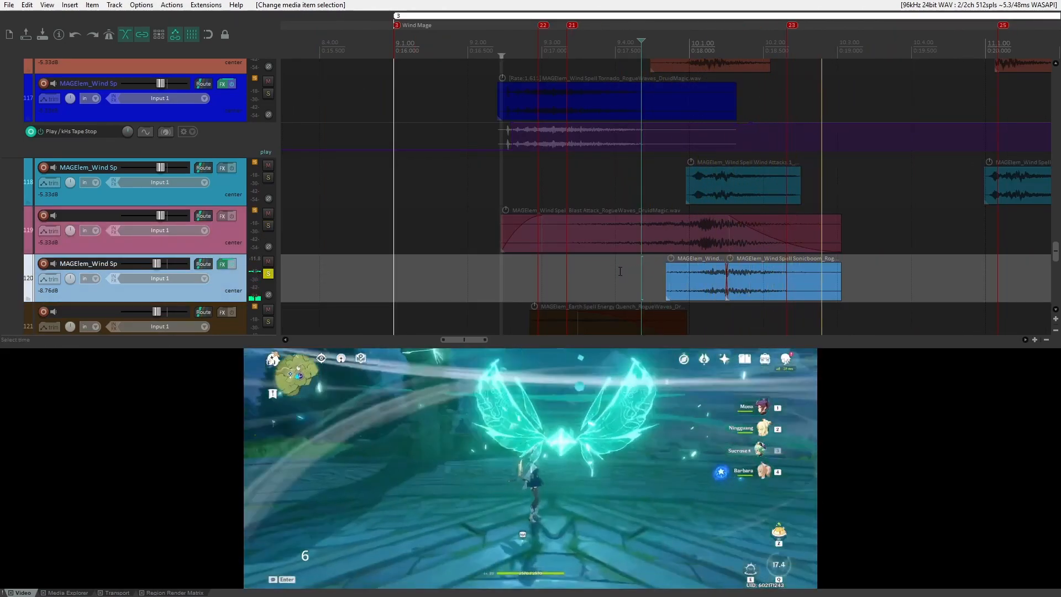
{"action": "scroll", "coordinate": [576, 268], "scroll_direction": "down", "scroll_amount": 5}
{"action": "key", "text": "space"}
- Review ReaEQ and kHs Transient Shaper in track 120's effects chain and close it
{"action": "scroll", "coordinate": [252, 252], "scroll_direction": "down", "scroll_amount": 1}
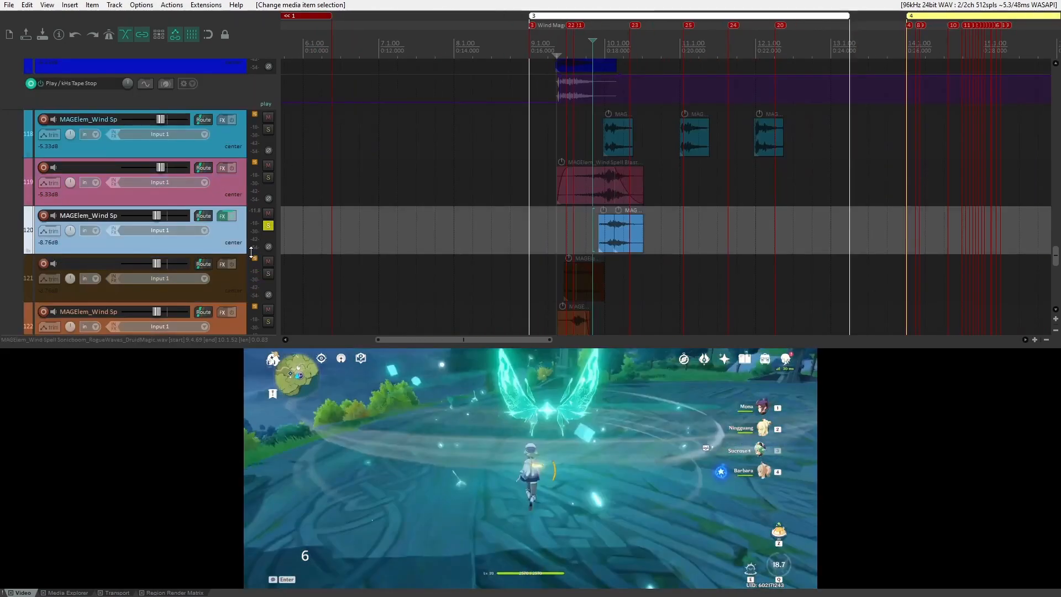
{"action": "left_click", "coordinate": [224, 217]}
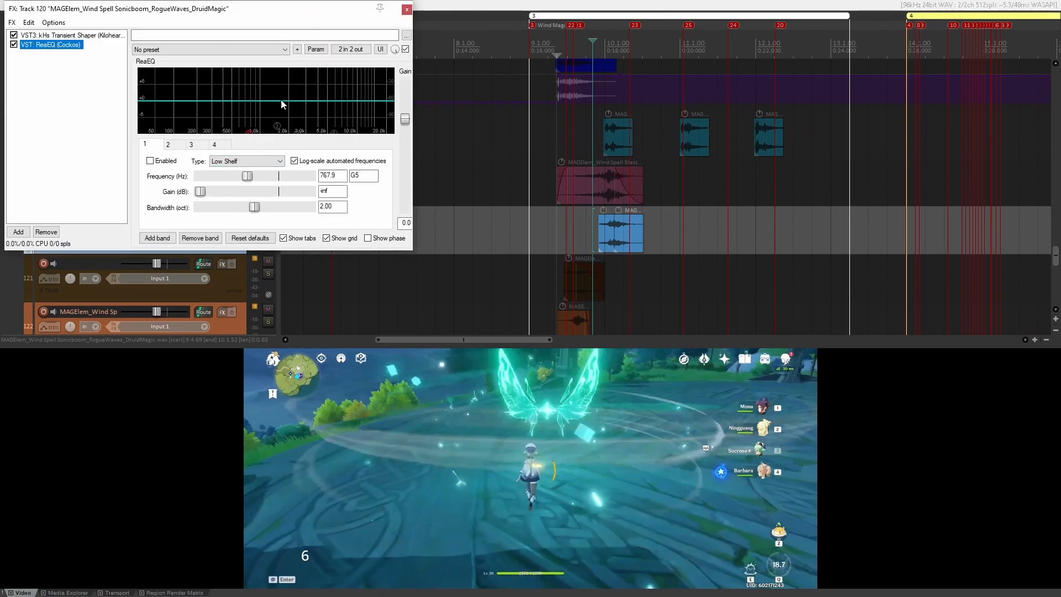
{"action": "left_click", "coordinate": [92, 37]}
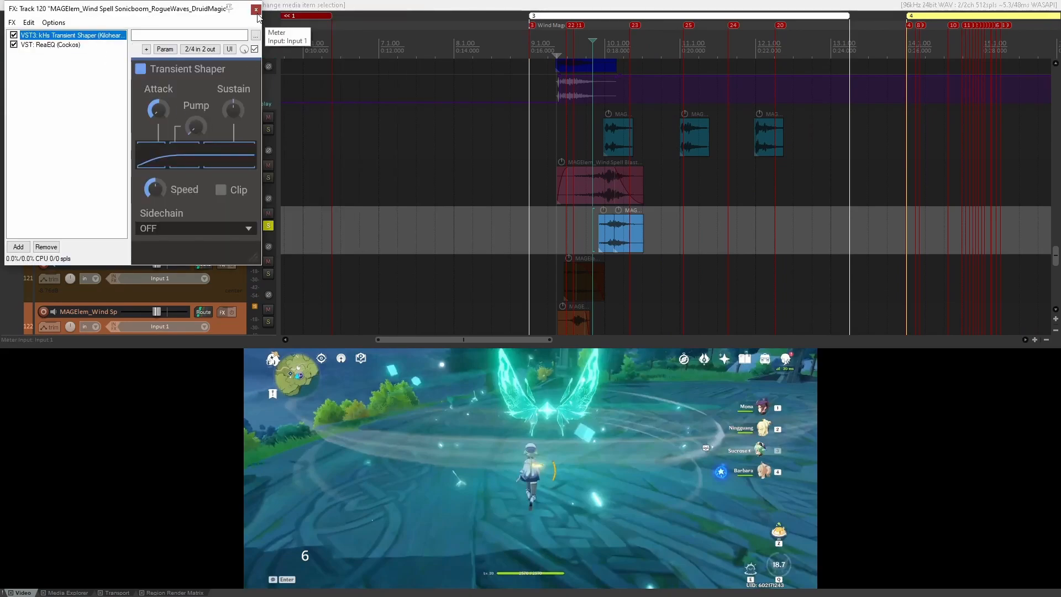
{"action": "left_click", "coordinate": [257, 11]}
- Switch the solo to track 121 and cue its Earth Spell Energy Quench clip from just before its start
{"action": "scroll", "coordinate": [672, 221], "scroll_direction": "up", "scroll_amount": 5}
{"action": "scroll", "coordinate": [669, 218], "scroll_direction": "down", "scroll_amount": 2}
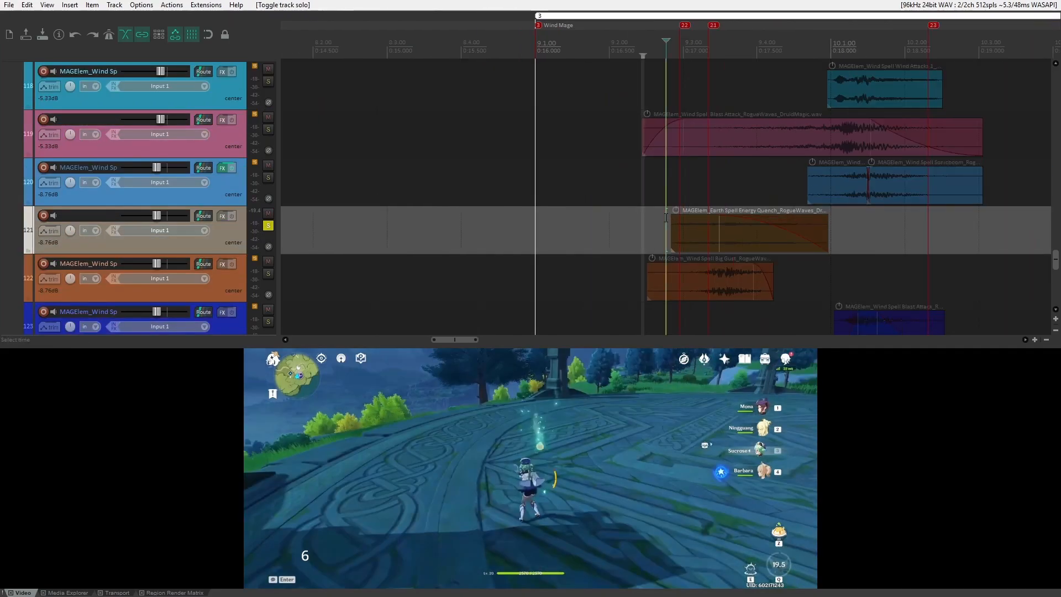
{"action": "scroll", "coordinate": [680, 219], "scroll_direction": "down", "scroll_amount": 3}
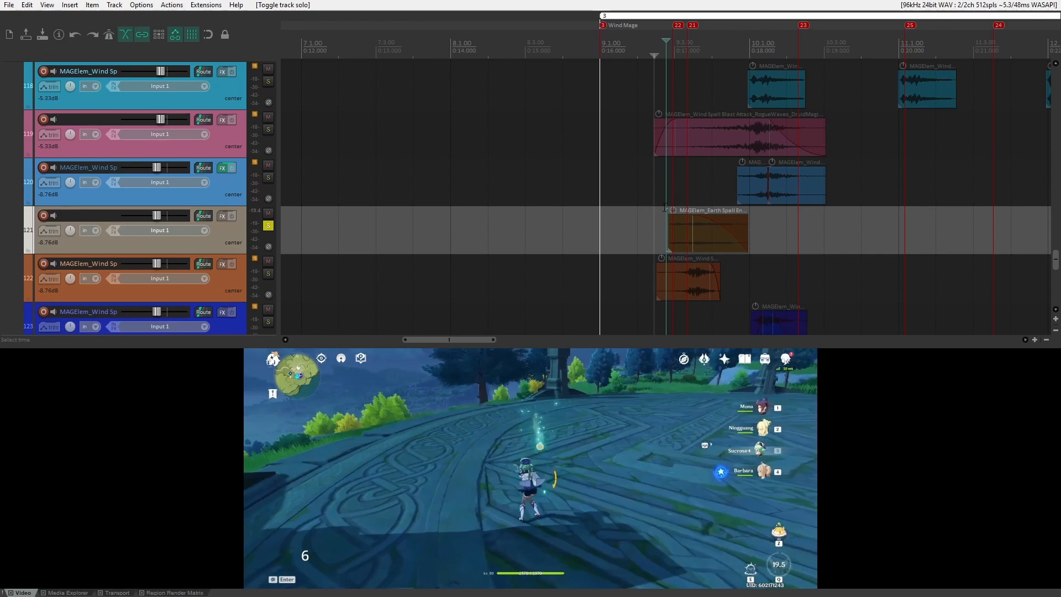
- Solo and audition track 122's Wind Spell Big Gust clip, followed by track 123's Wind Spell Blast Attack clip
{"action": "left_click", "coordinate": [268, 226]}
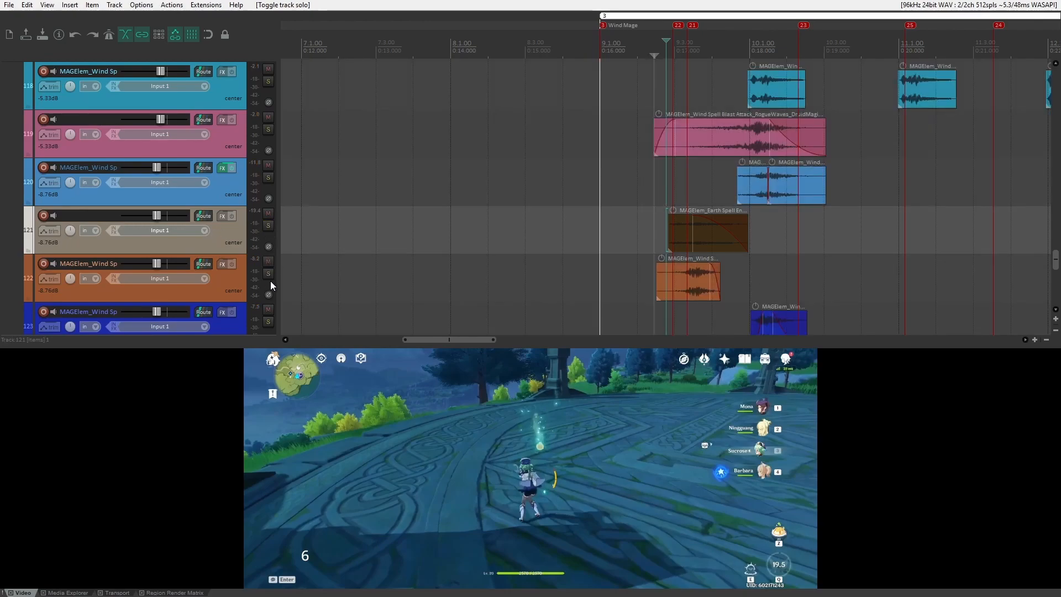
{"action": "left_click", "coordinate": [269, 273]}
{"action": "left_click", "coordinate": [658, 293]}
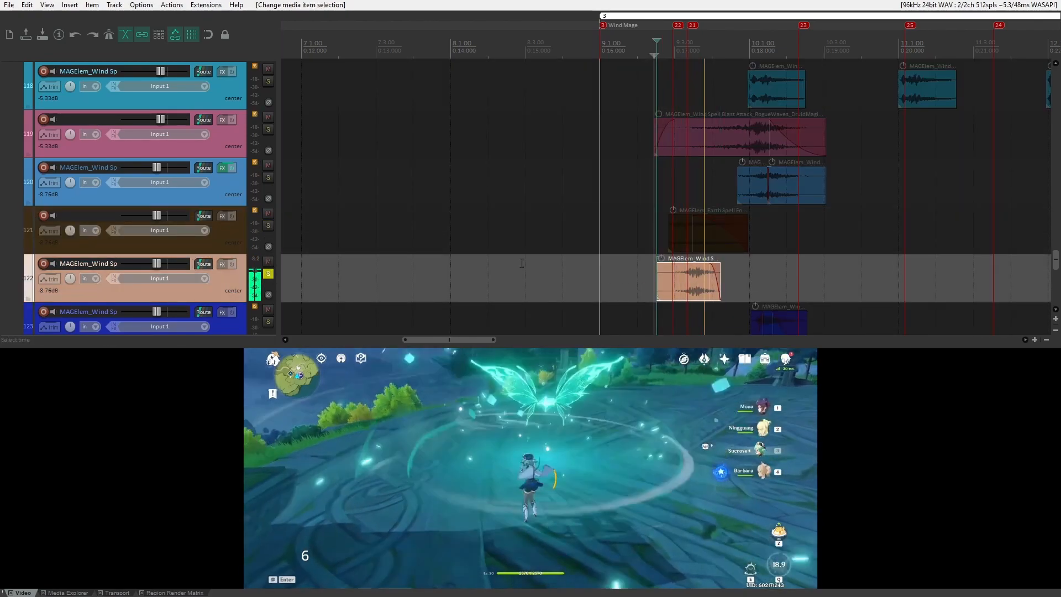
{"action": "key", "text": "ctrl+alt+Down"}
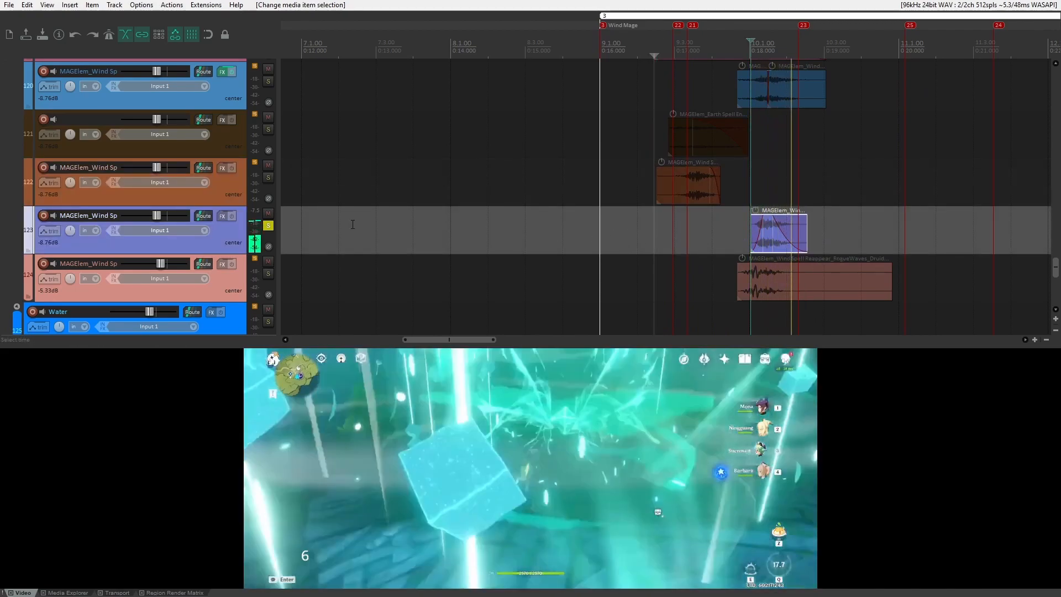
{"action": "key", "text": "space"}
- Switch the solo to track 124 and audition its Wind Spell Reappear clip from just before its start
{"action": "left_click", "coordinate": [268, 225]}
{"action": "left_click", "coordinate": [267, 274]}
{"action": "key", "text": "space"}
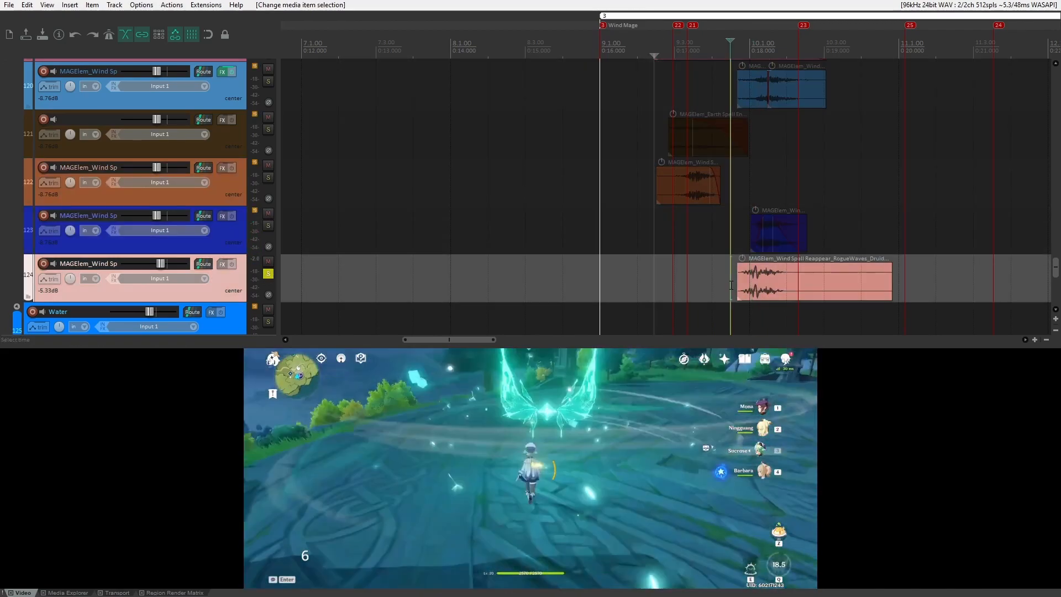
- Solo the Water folder and track 126, audition the Earth Spell Energy Quench clip, and make track 126 taller
{"action": "key", "text": "ctrl+alt+Down"}
{"action": "scroll", "coordinate": [220, 217], "scroll_direction": "down", "scroll_amount": 1}
{"action": "scroll", "coordinate": [220, 217], "scroll_direction": "up", "scroll_amount": 2}
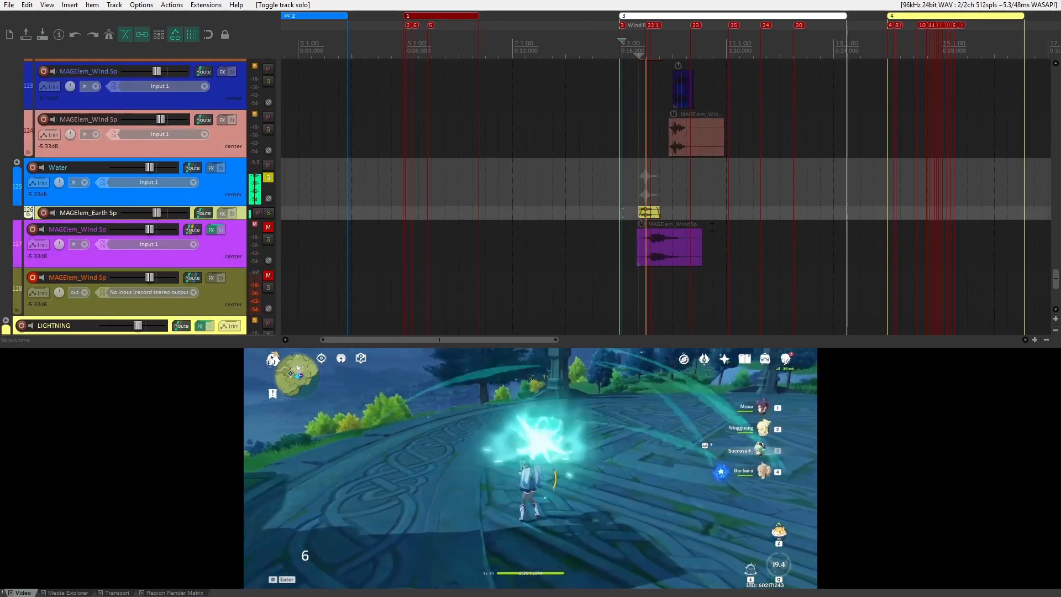
{"action": "scroll", "coordinate": [712, 227], "scroll_direction": "up", "scroll_amount": 3}
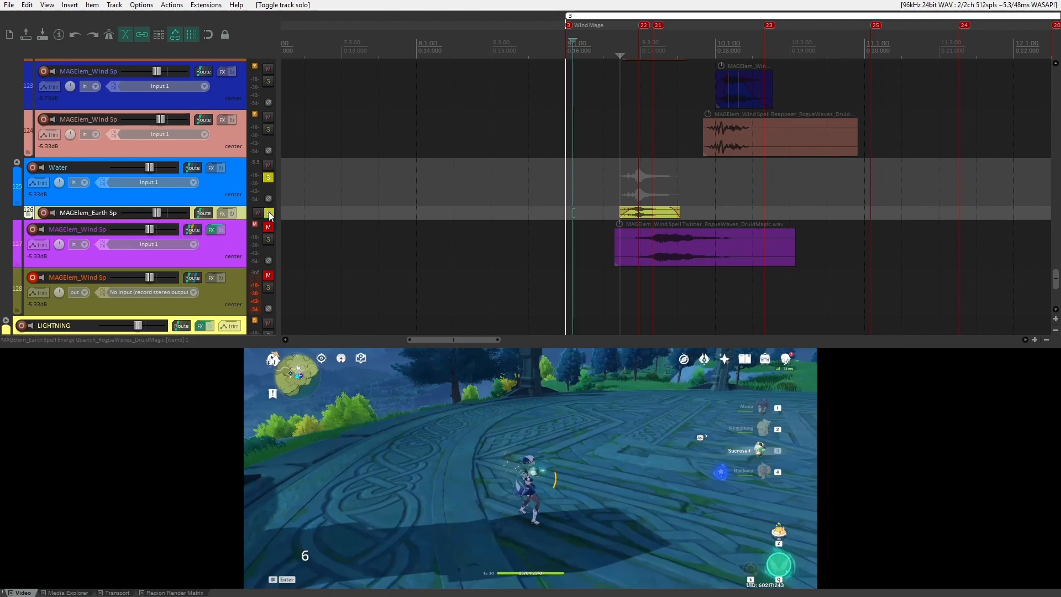
{"action": "left_click", "coordinate": [619, 193]}
{"action": "key", "text": "space"}
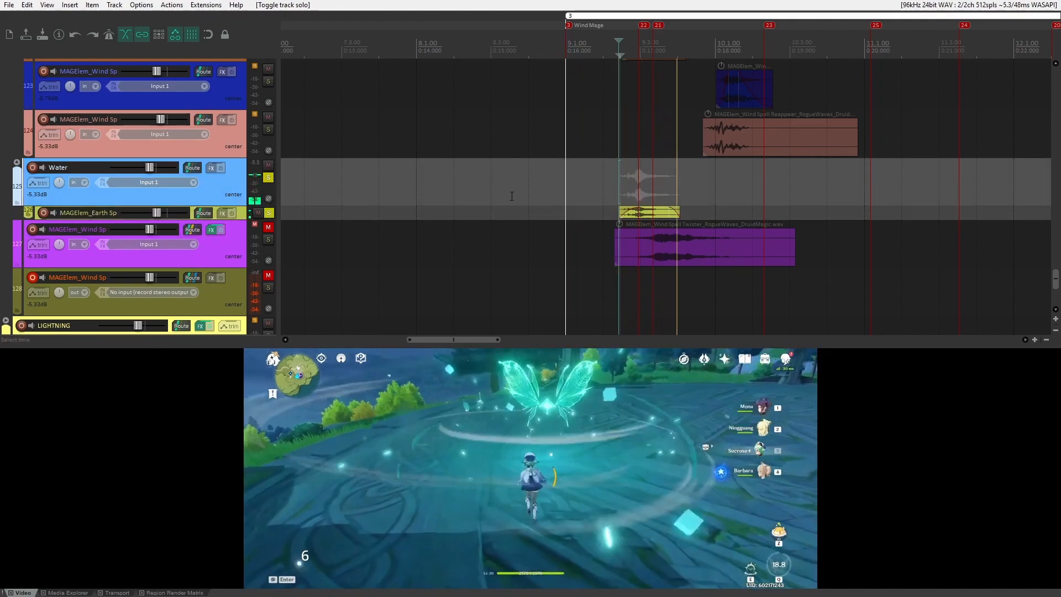
{"action": "key", "text": "space"}
{"action": "left_click_drag", "start_coordinate": [244, 224], "coordinate": [242, 258]}
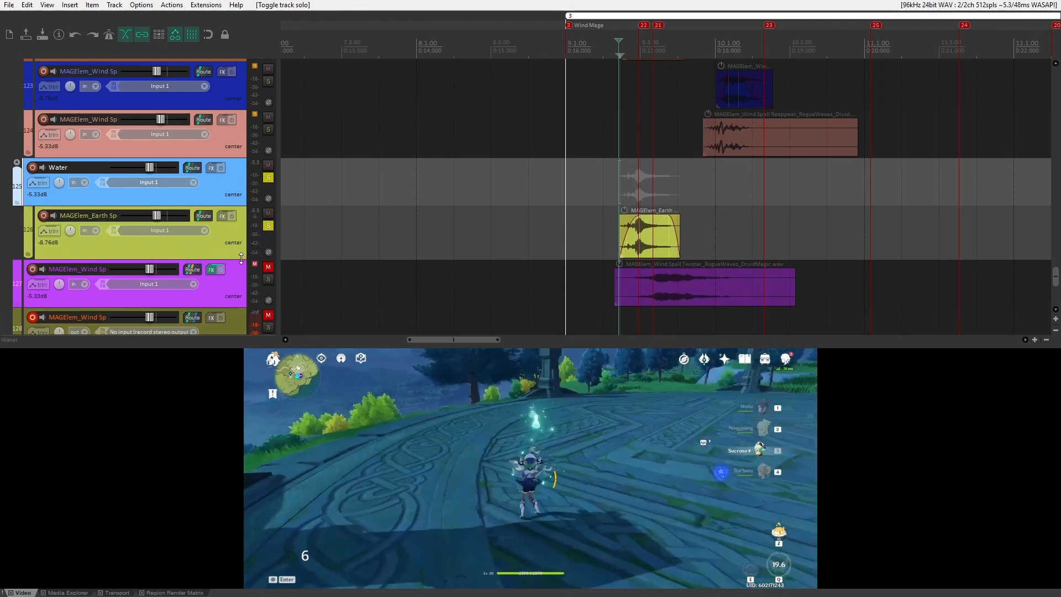
{"action": "scroll", "coordinate": [615, 194], "scroll_direction": "up", "scroll_amount": 5}
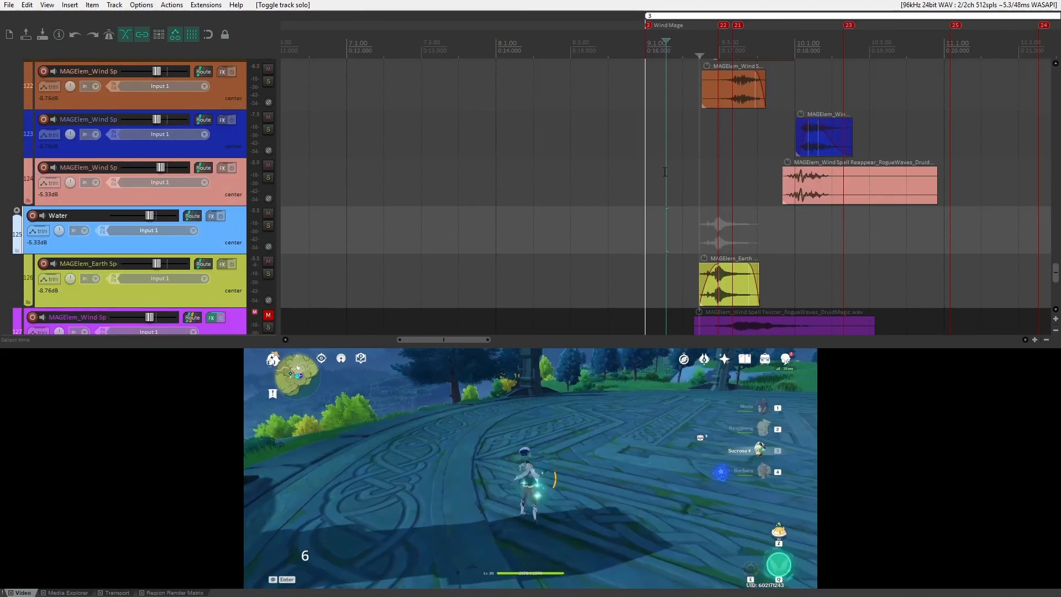
- Browse the Designed and Source folders of the druid magic library in the Media Explorer and return to the video view
{"action": "left_click", "coordinate": [79, 593]}
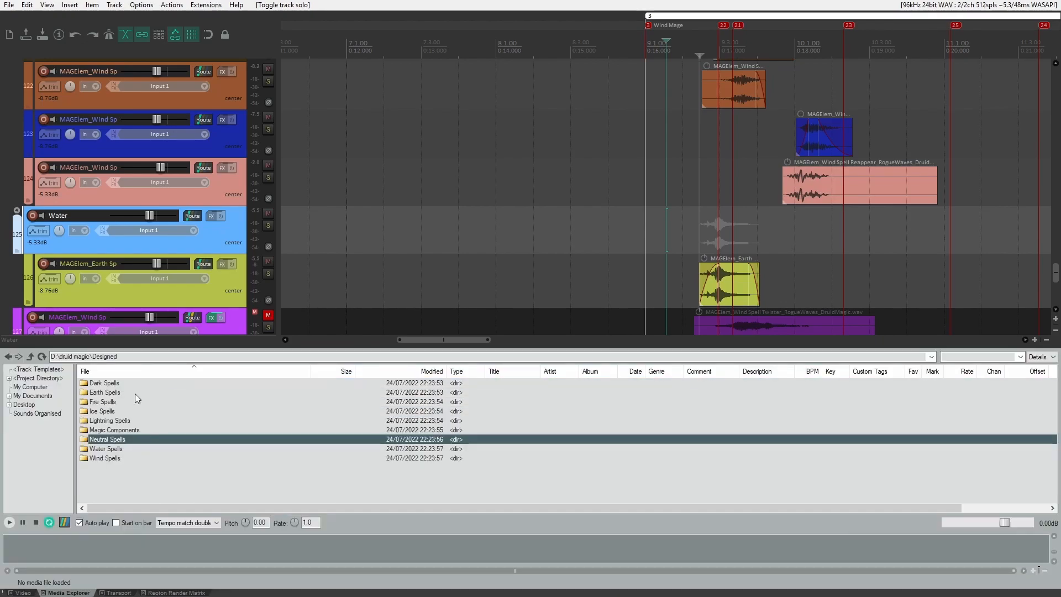
{"action": "double_click", "coordinate": [134, 393]}
{"action": "left_click", "coordinate": [8, 356]}
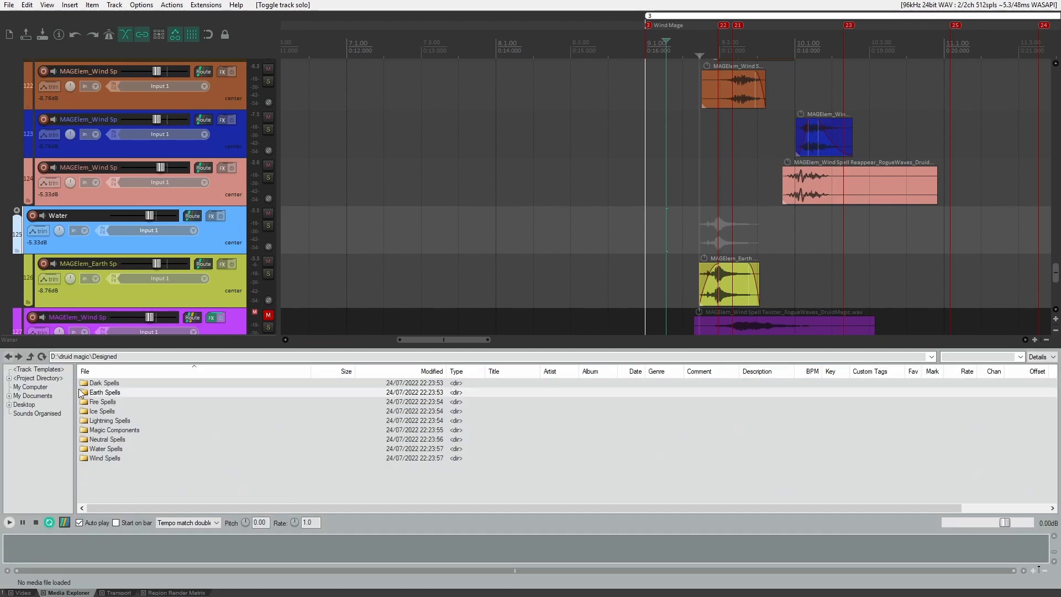
{"action": "left_click", "coordinate": [10, 358]}
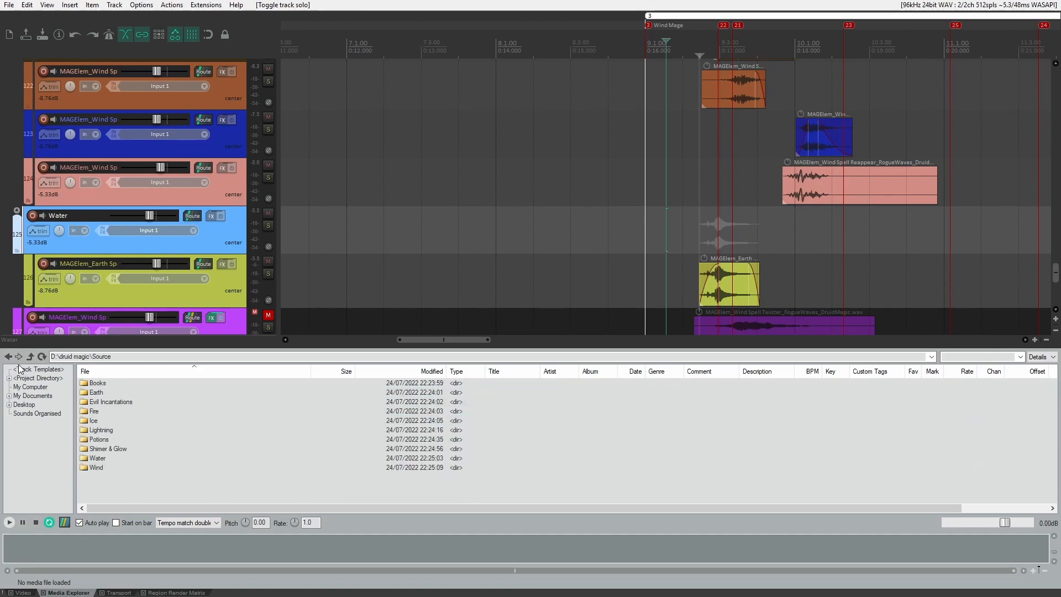
{"action": "left_click", "coordinate": [30, 357]}
{"action": "double_click", "coordinate": [108, 384]}
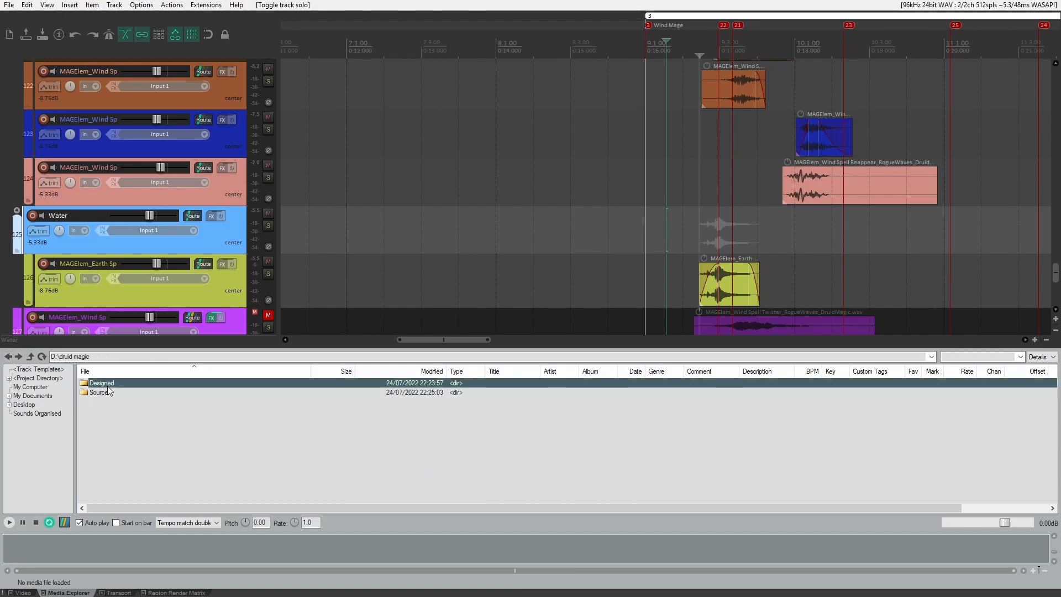
{"action": "left_click", "coordinate": [8, 357]}
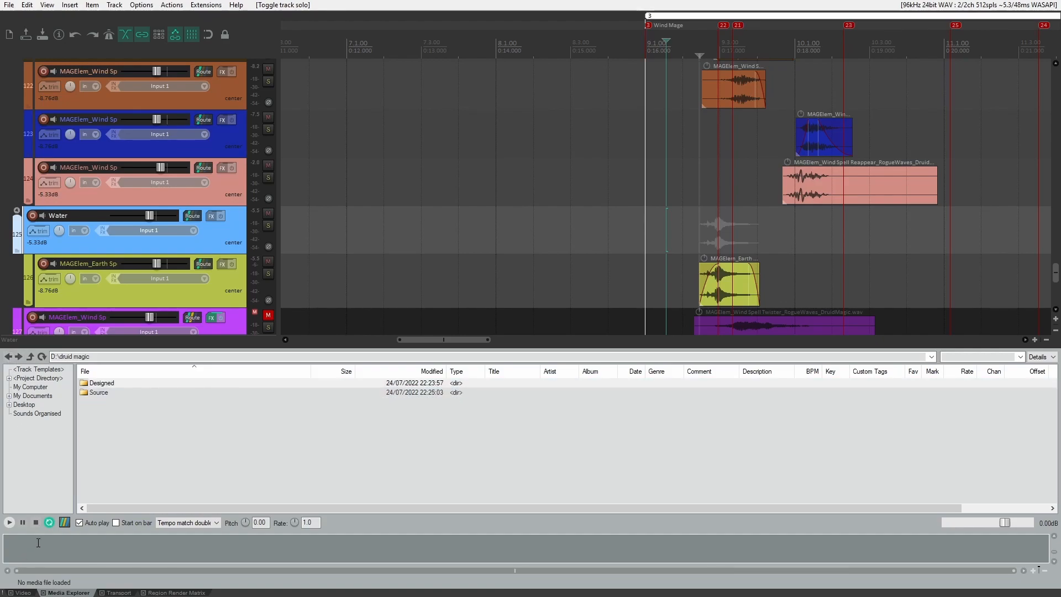
{"action": "left_click", "coordinate": [22, 593]}
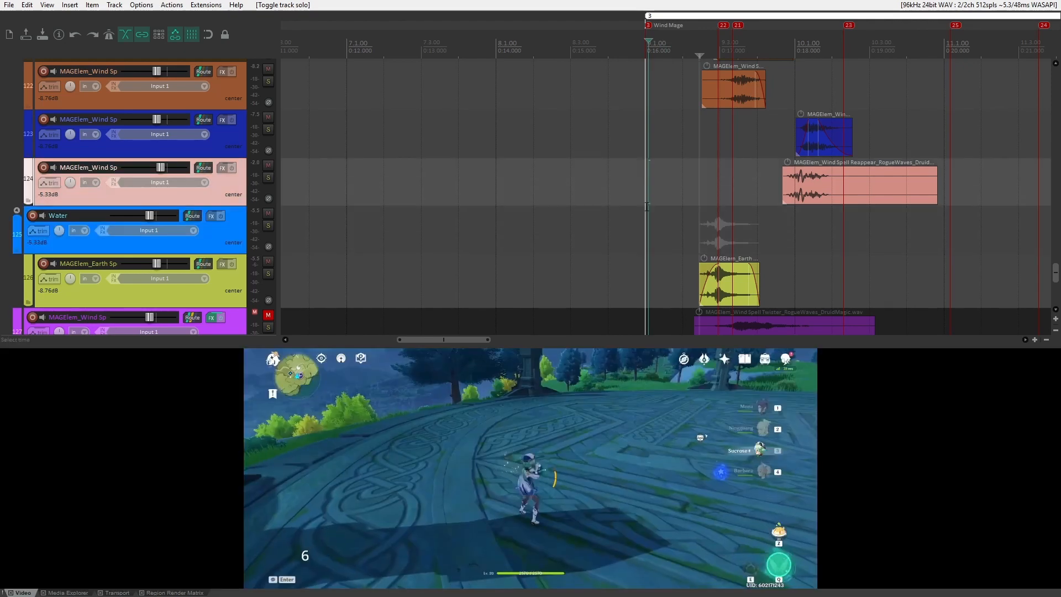